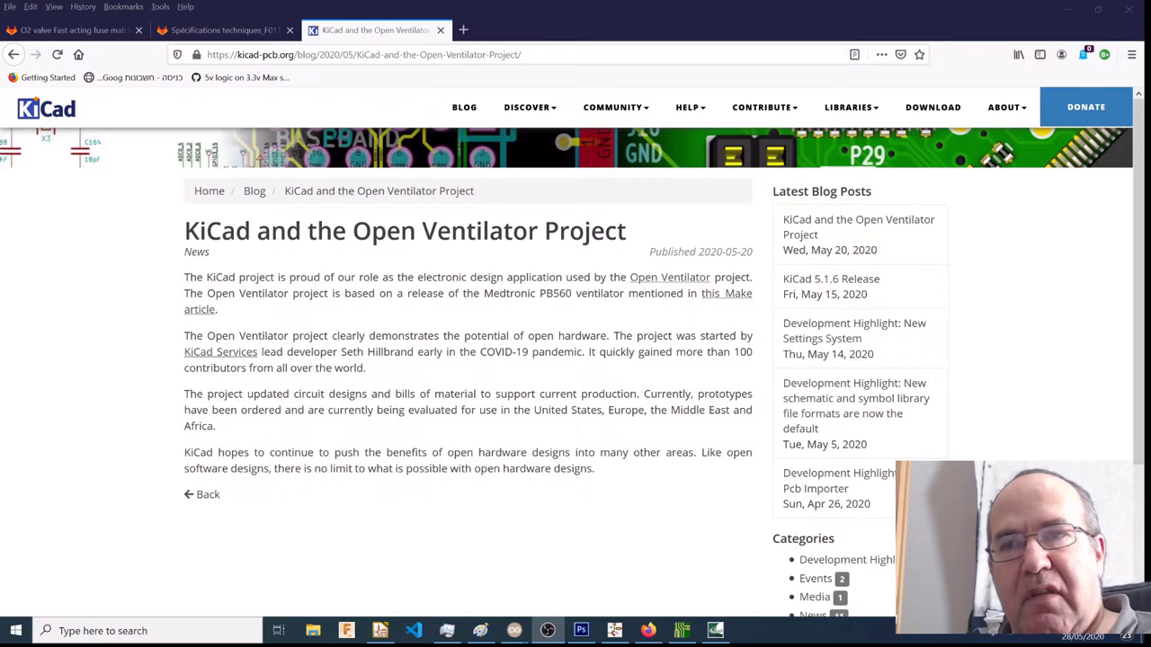
Glance at the fuse issue and the valve's spec PDF, then return to the purchasing issue page.
mouse_move(649, 632)
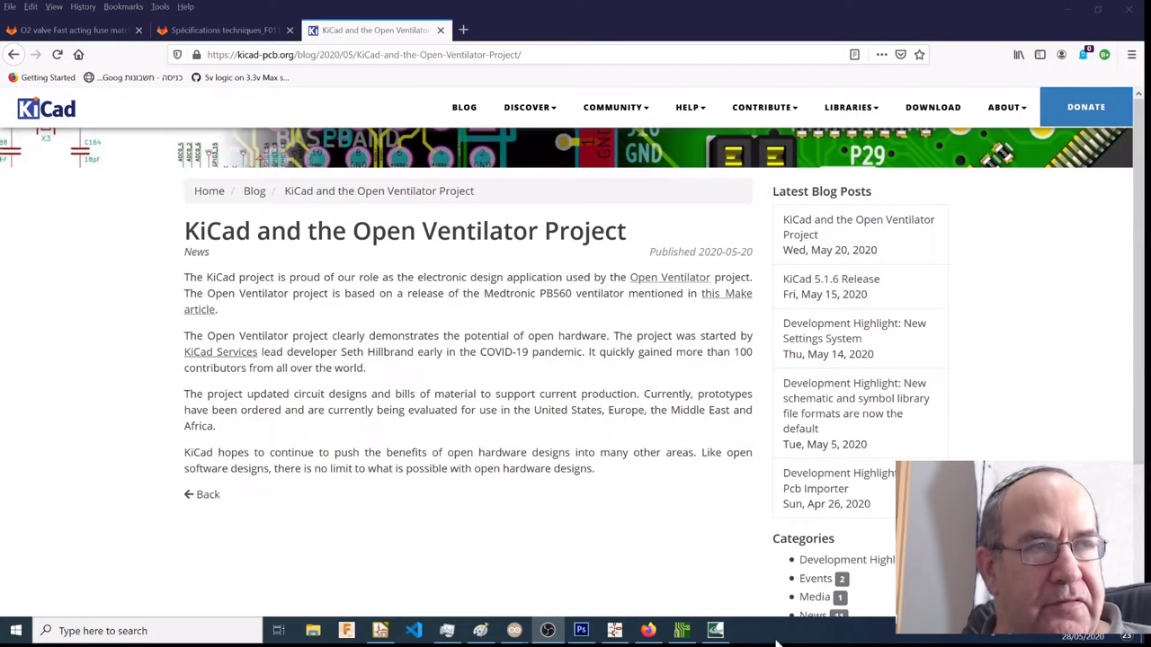
click(650, 635)
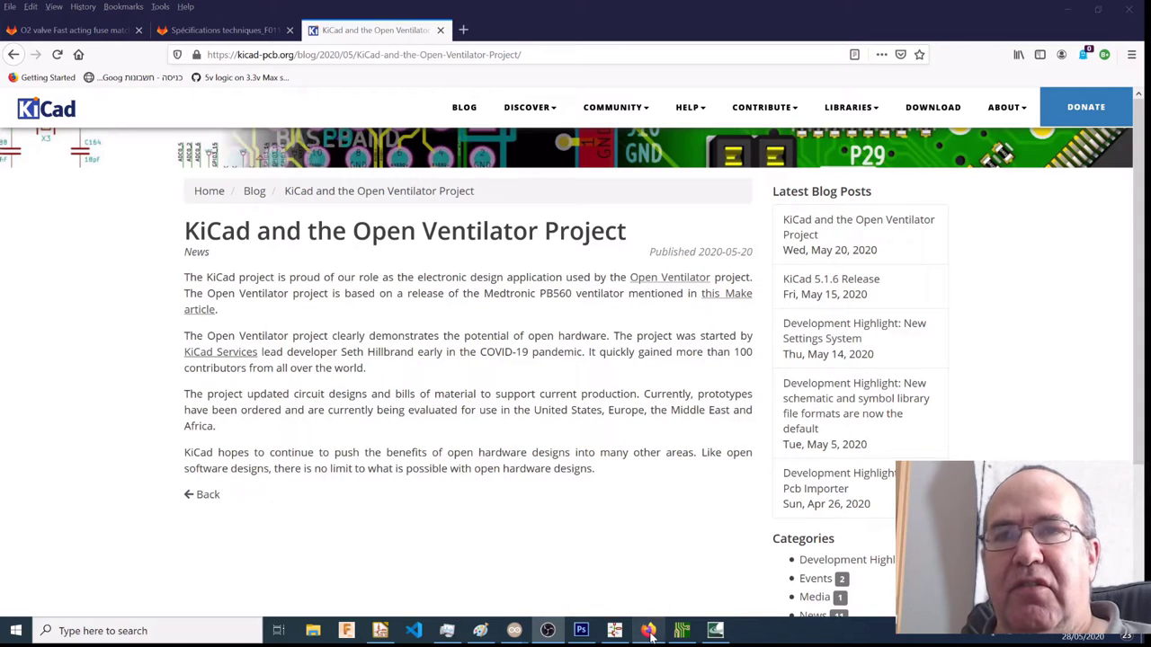
click(117, 32)
click(202, 32)
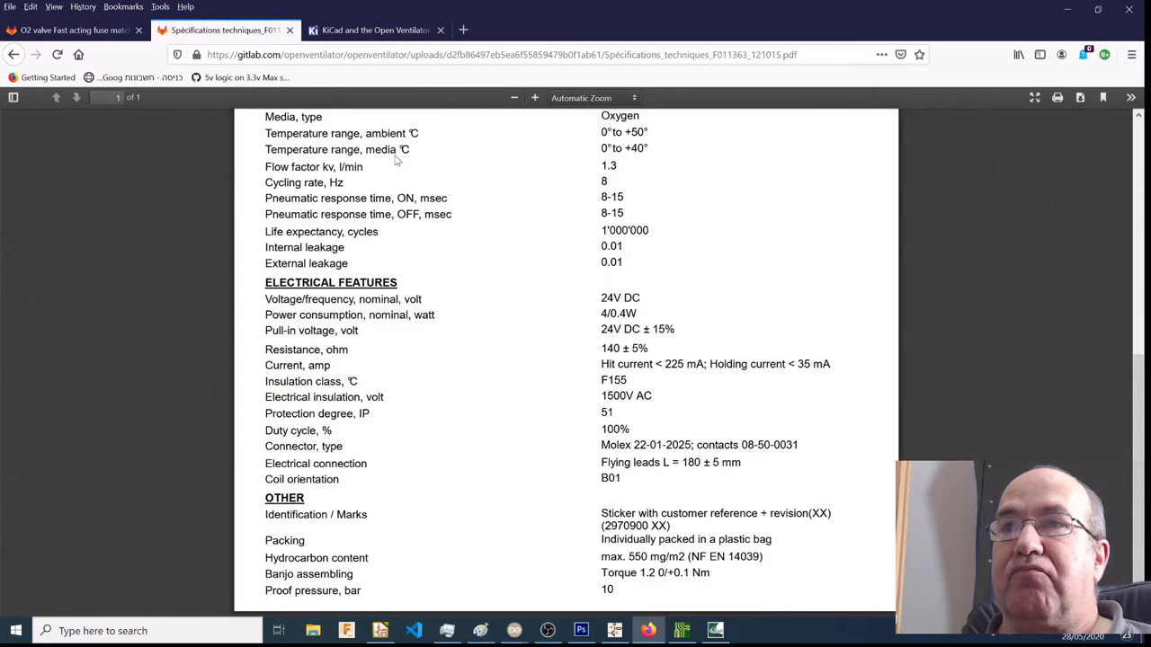
scroll(513, 266, up, 5)
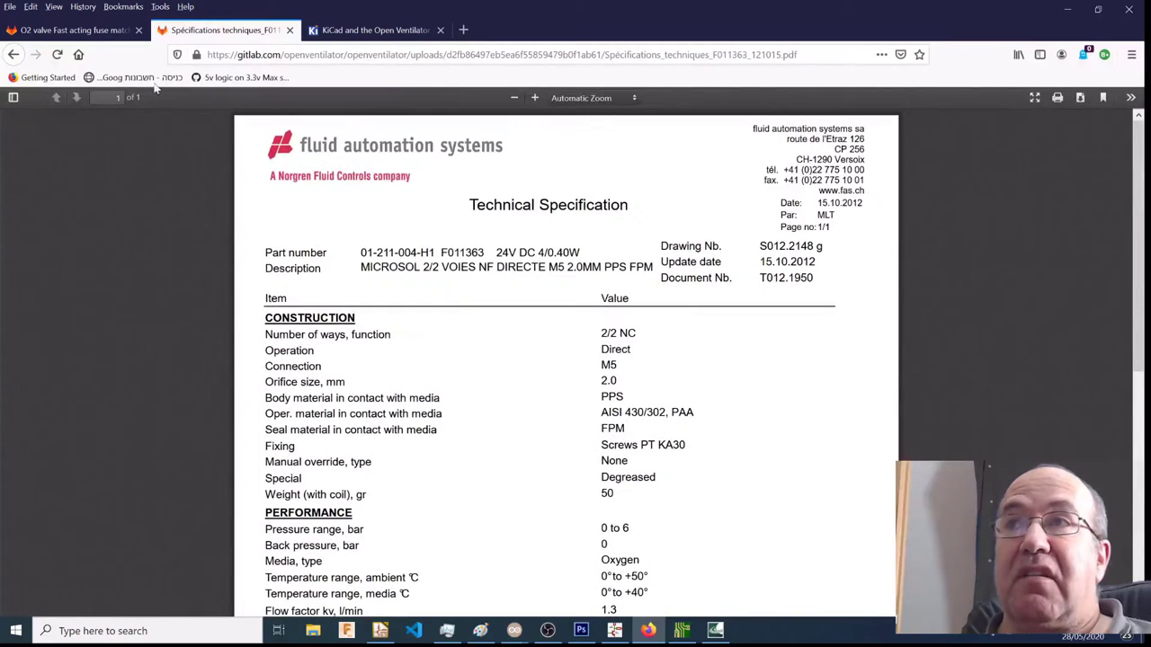
click(12, 55)
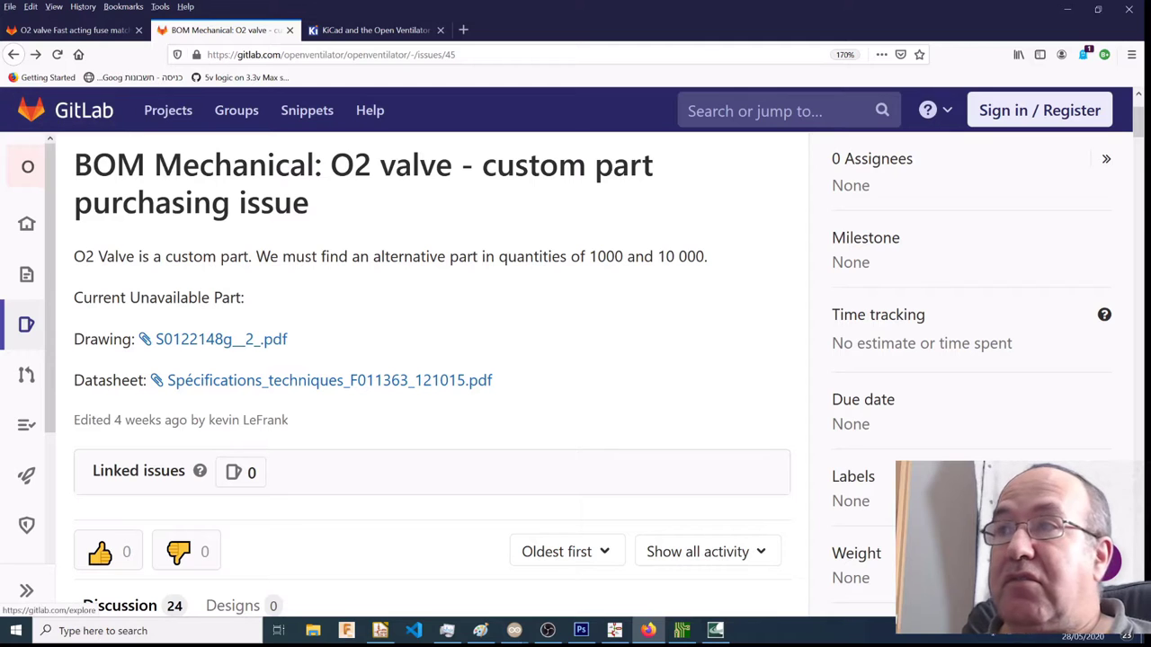
Open issue #45 from the project's Issues list and scroll into its discussion.
mouse_move(27, 328)
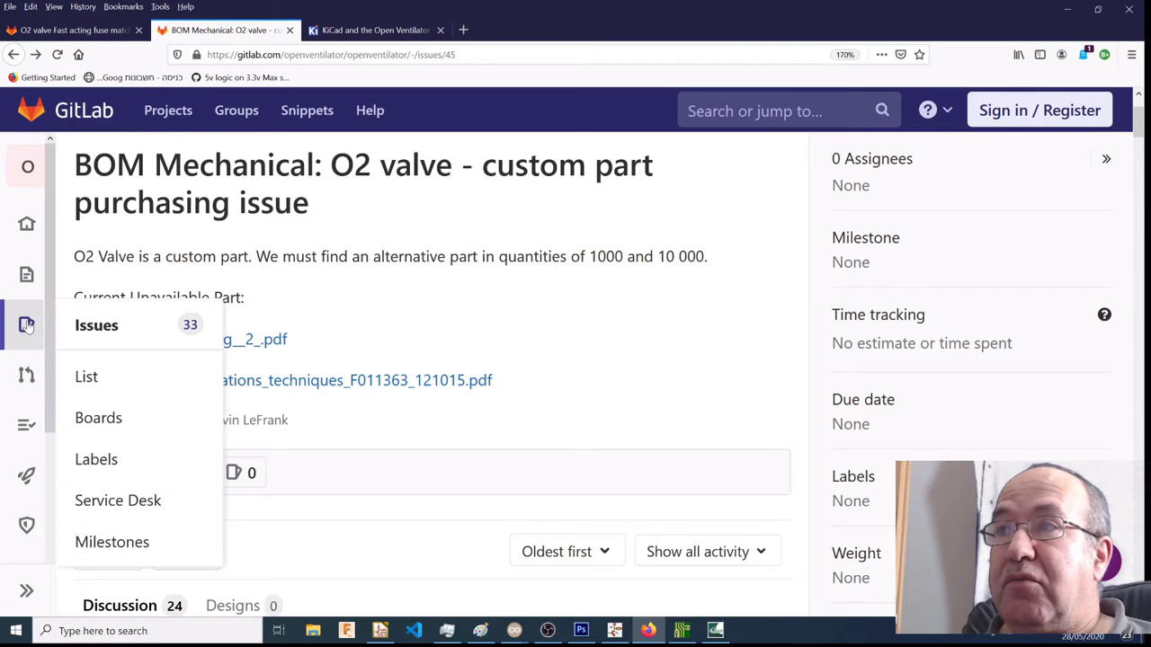
click(112, 325)
scroll(299, 356, down, 5)
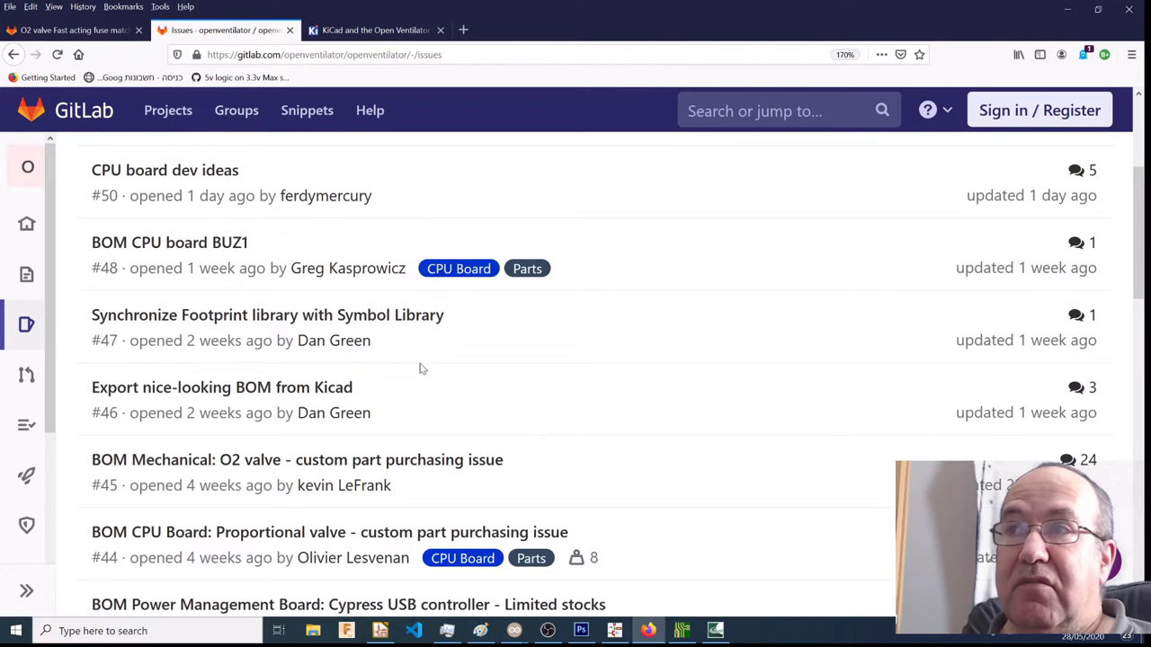
scroll(406, 385, down, 2)
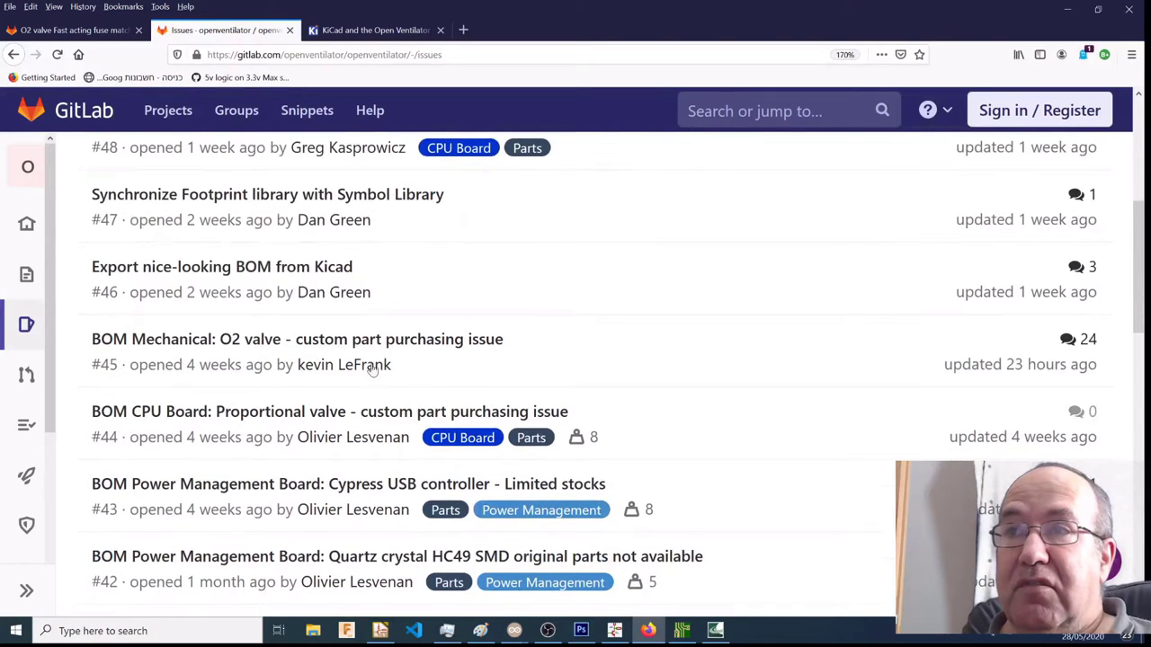
click(380, 350)
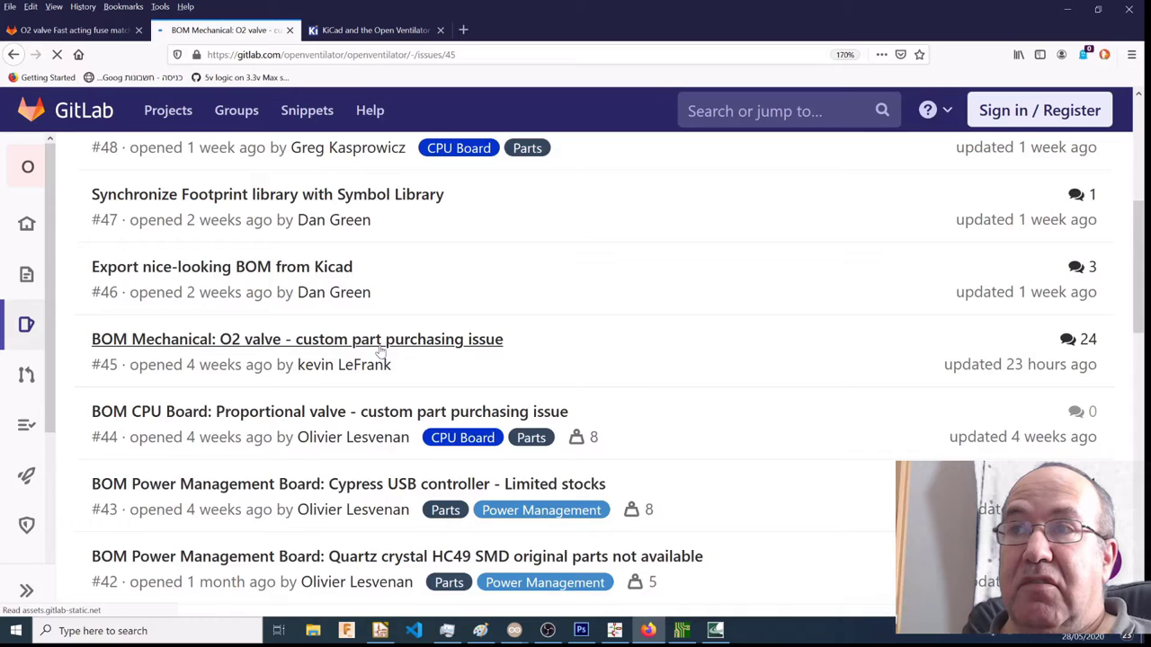
scroll(419, 381, down, 3)
scroll(419, 381, down, 8)
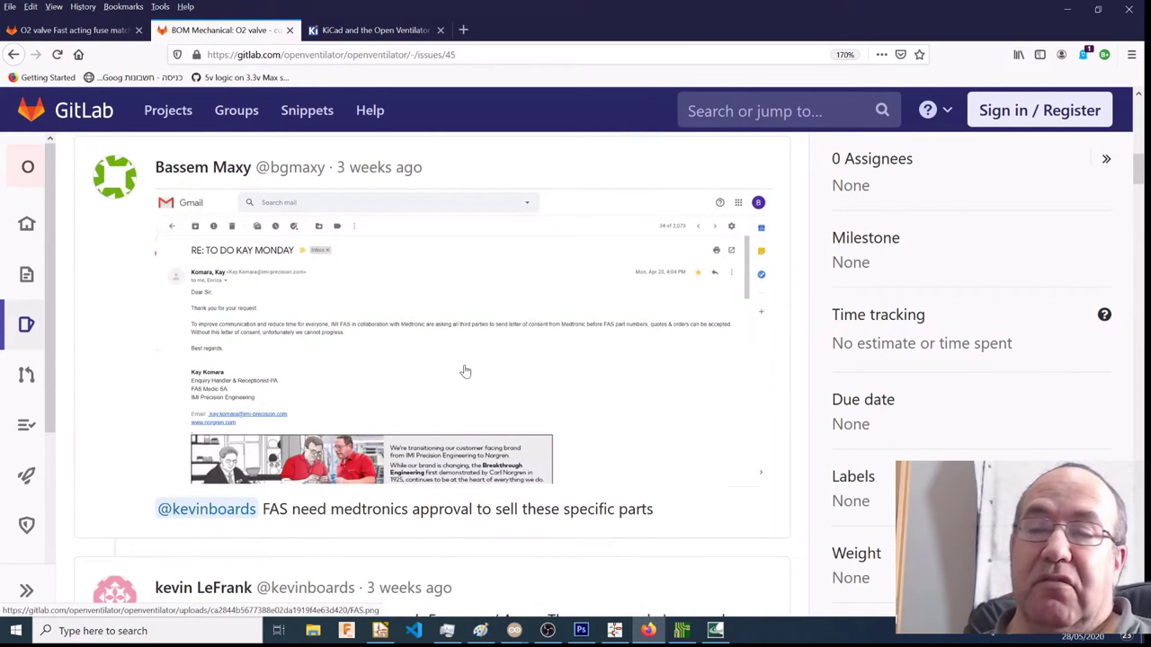
Open the embedded FAS.png supplier email screenshot full-size in a new tab.
click(484, 322)
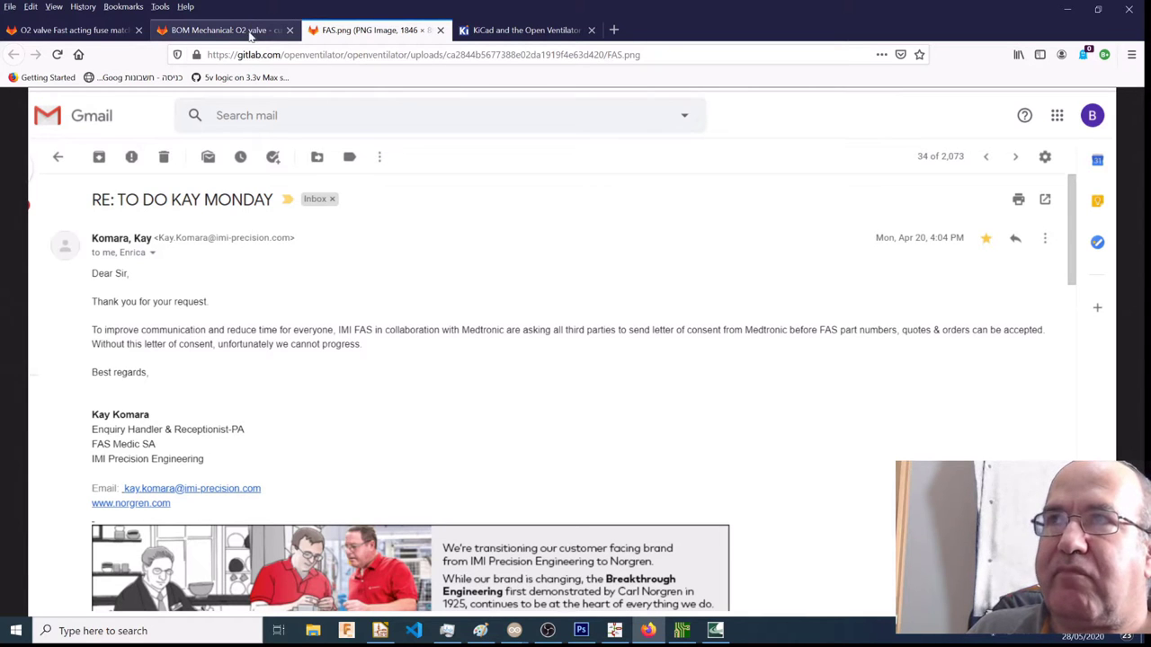
click(231, 32)
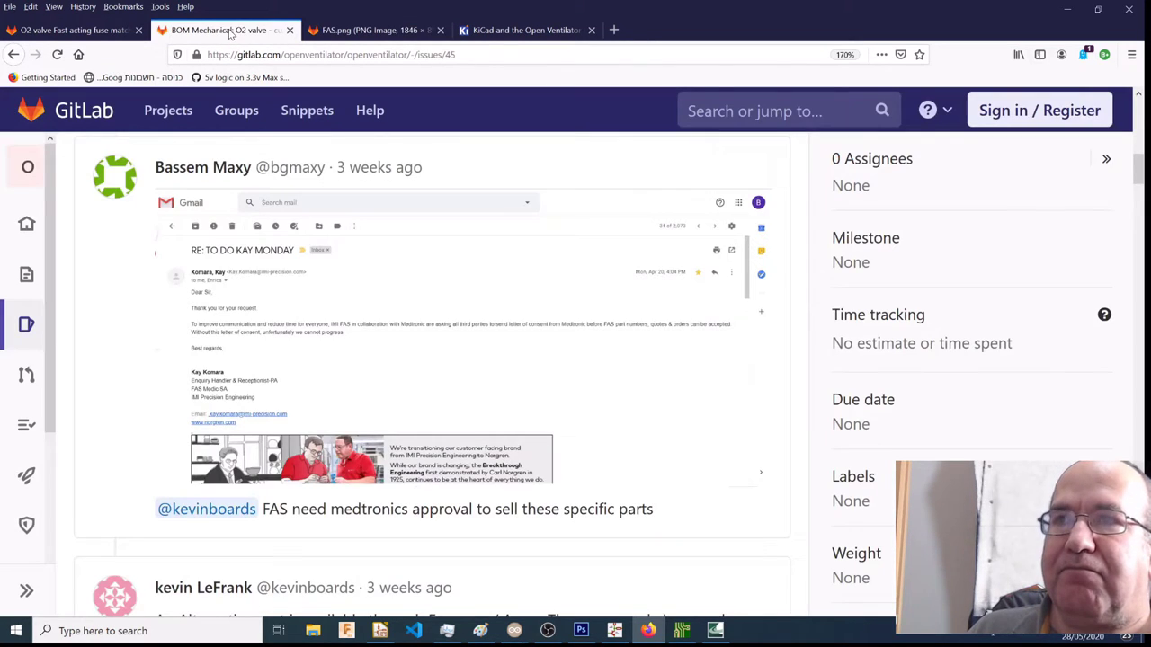
scroll(406, 264, up, 5)
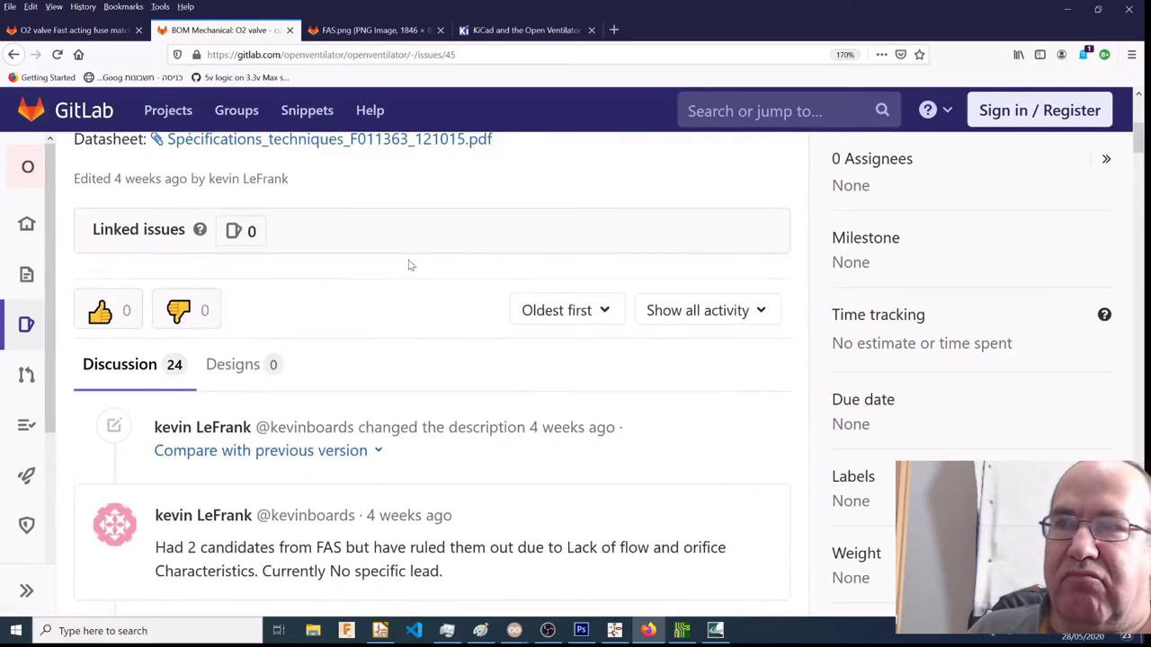
scroll(409, 264, down, 10)
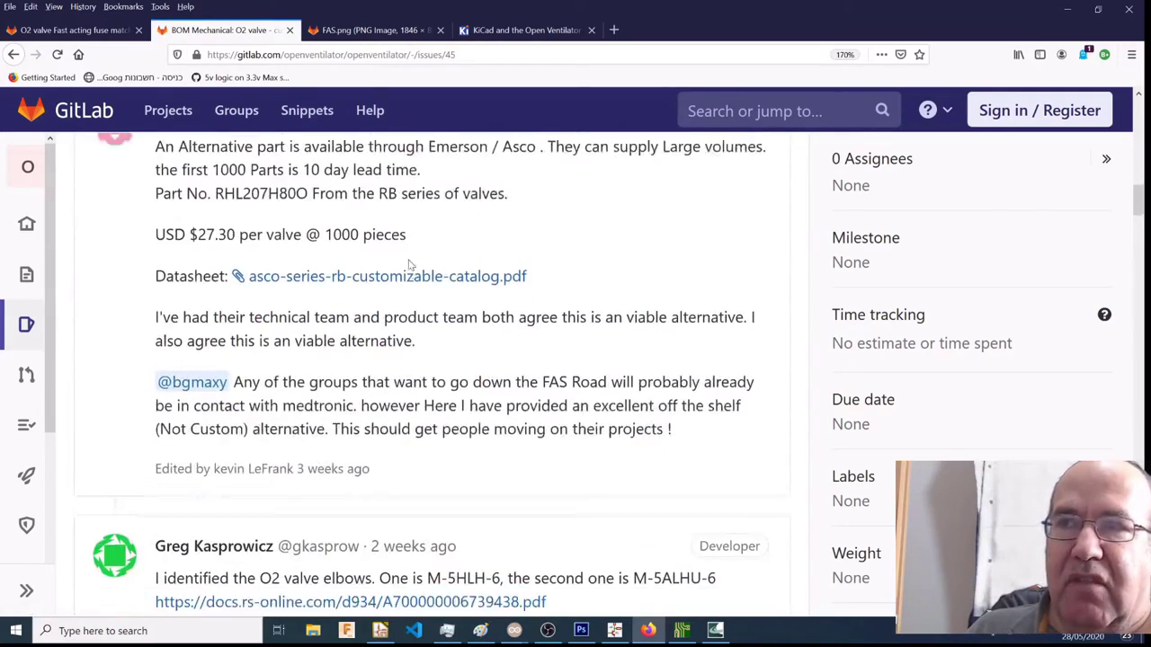
scroll(409, 265, down, 5)
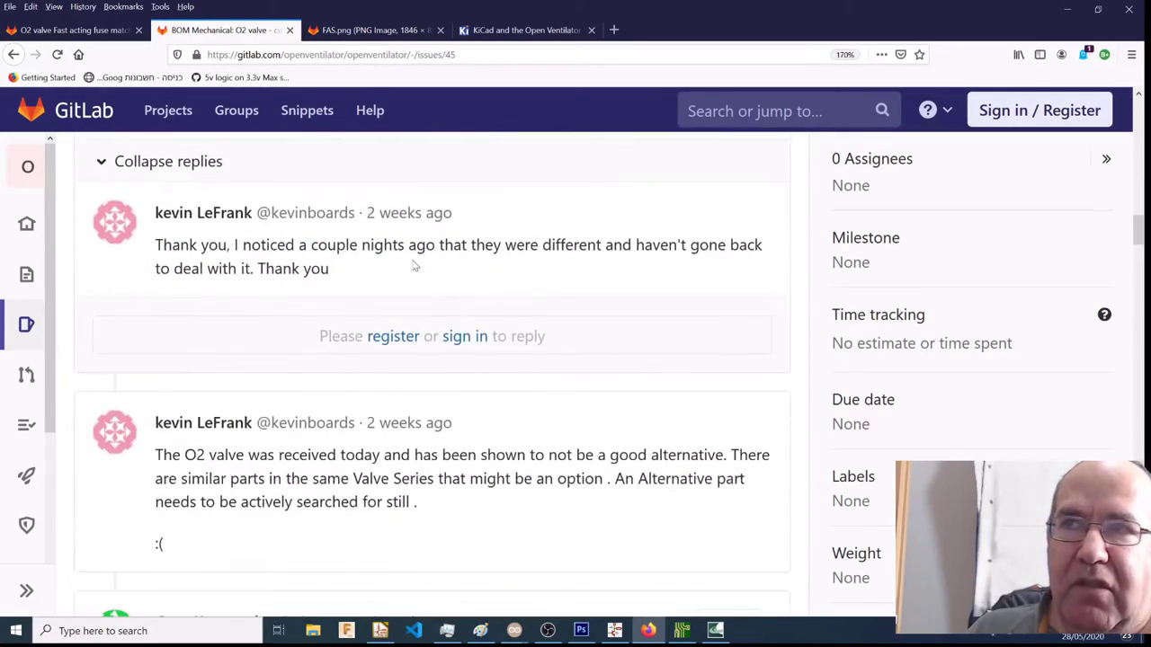
scroll(415, 265, down, 5)
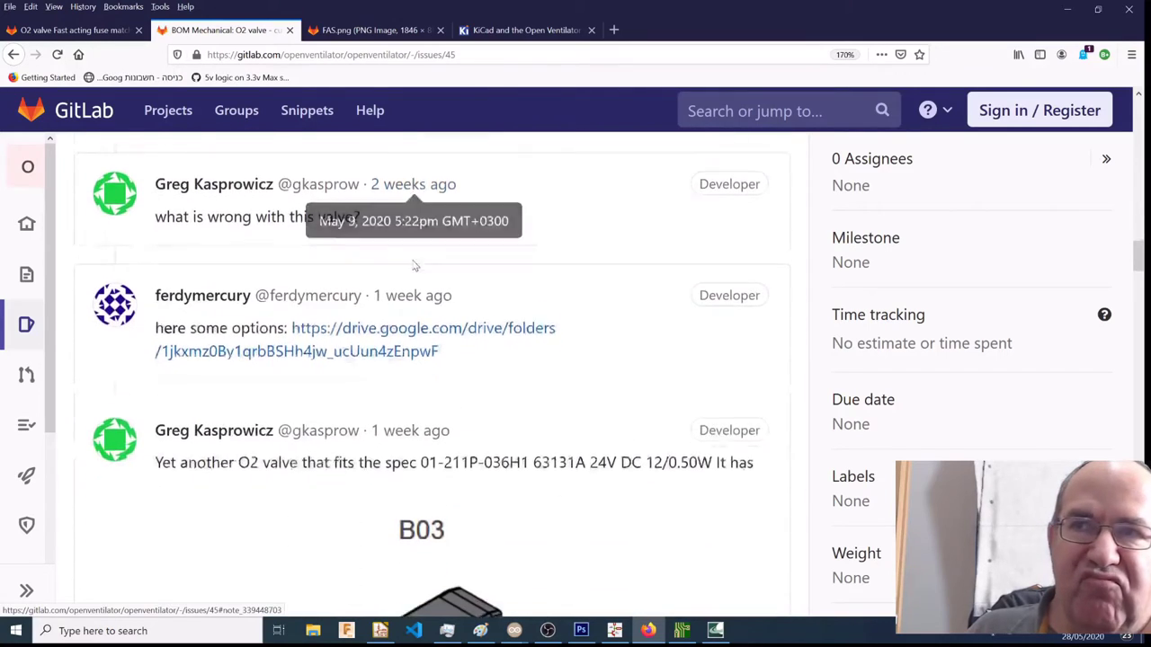
scroll(414, 265, down, 6)
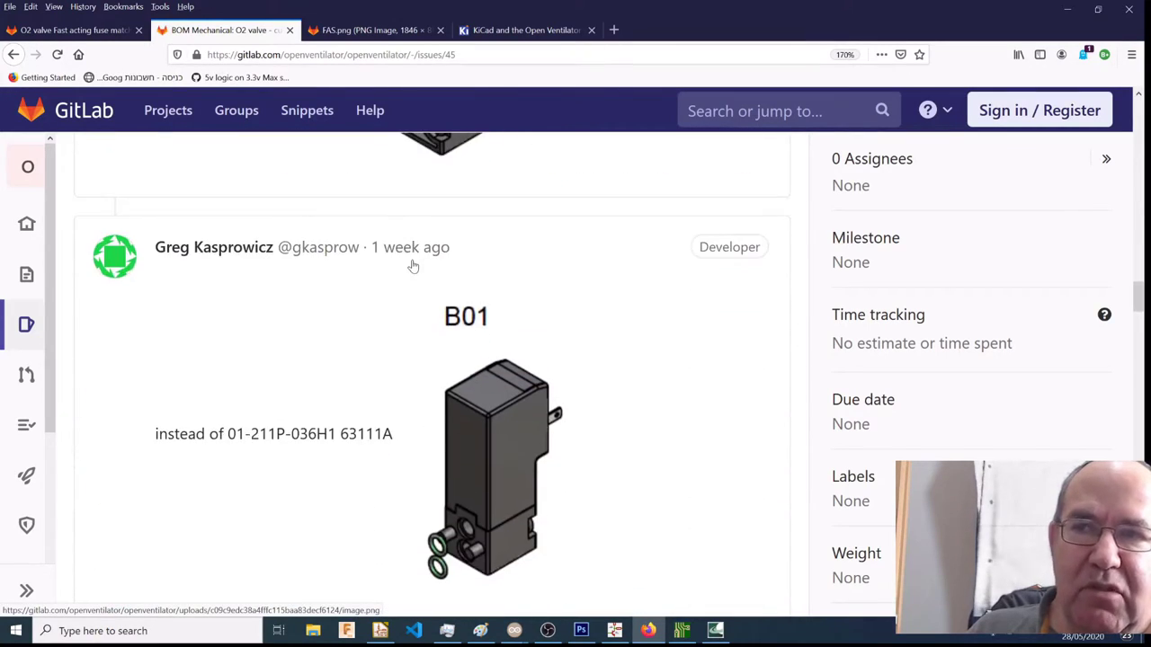
scroll(413, 266, down, 6)
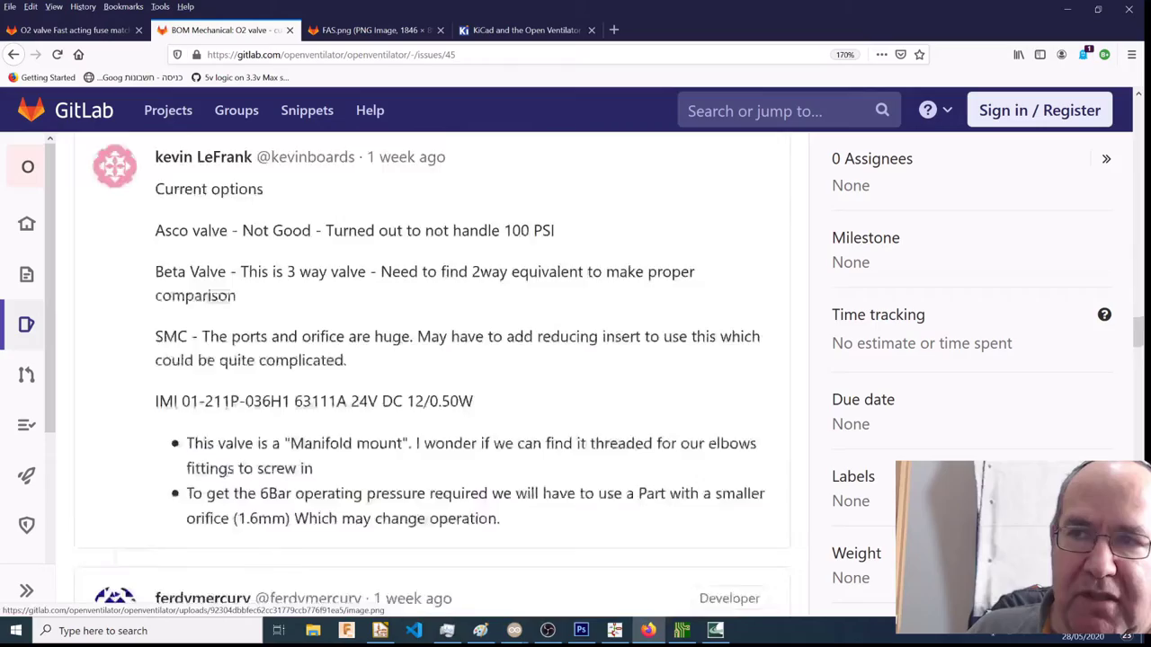
scroll(414, 264, down, 6)
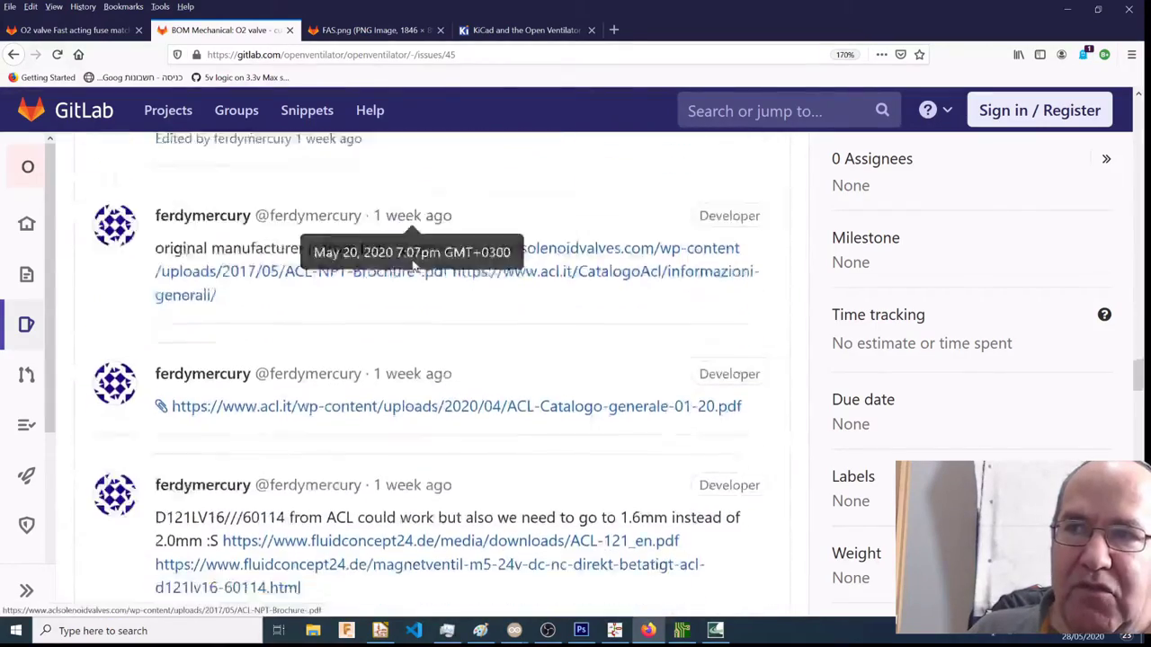
scroll(413, 264, down, 6)
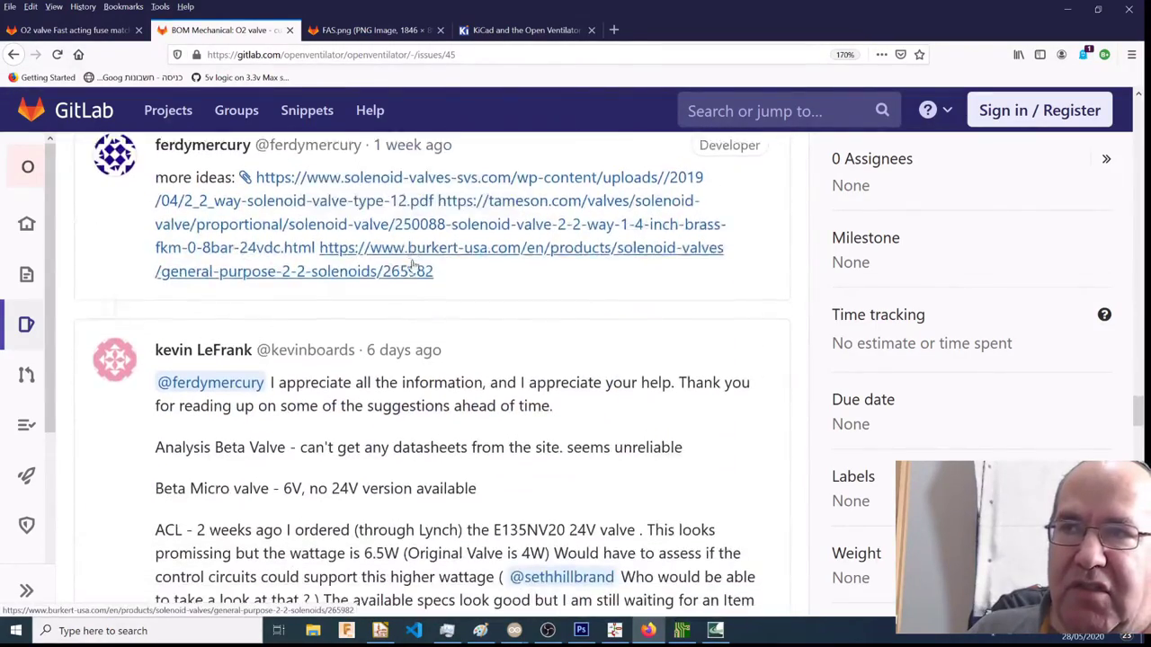
scroll(413, 266, down, 7)
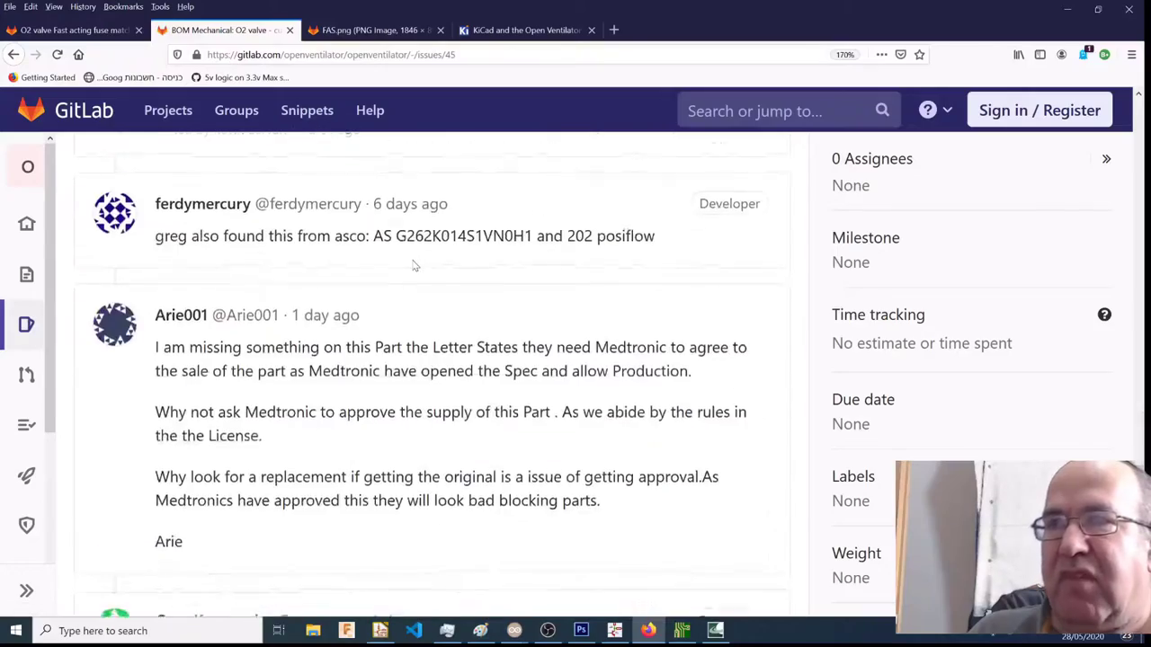
scroll(414, 266, down, 8)
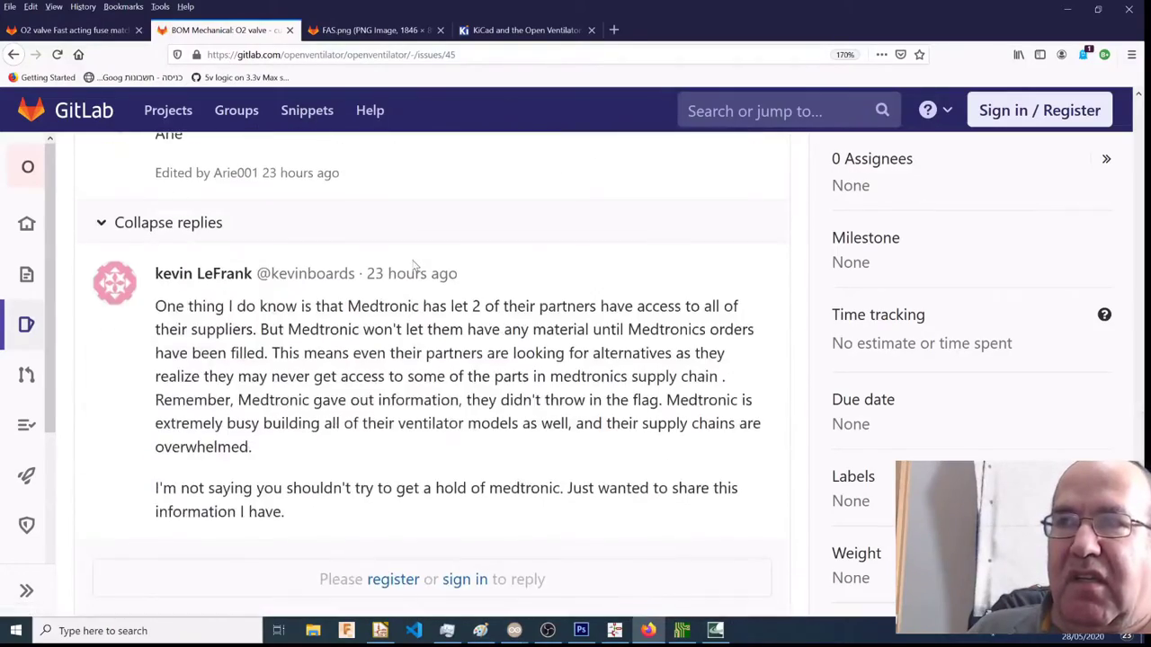
scroll(415, 265, up, 4)
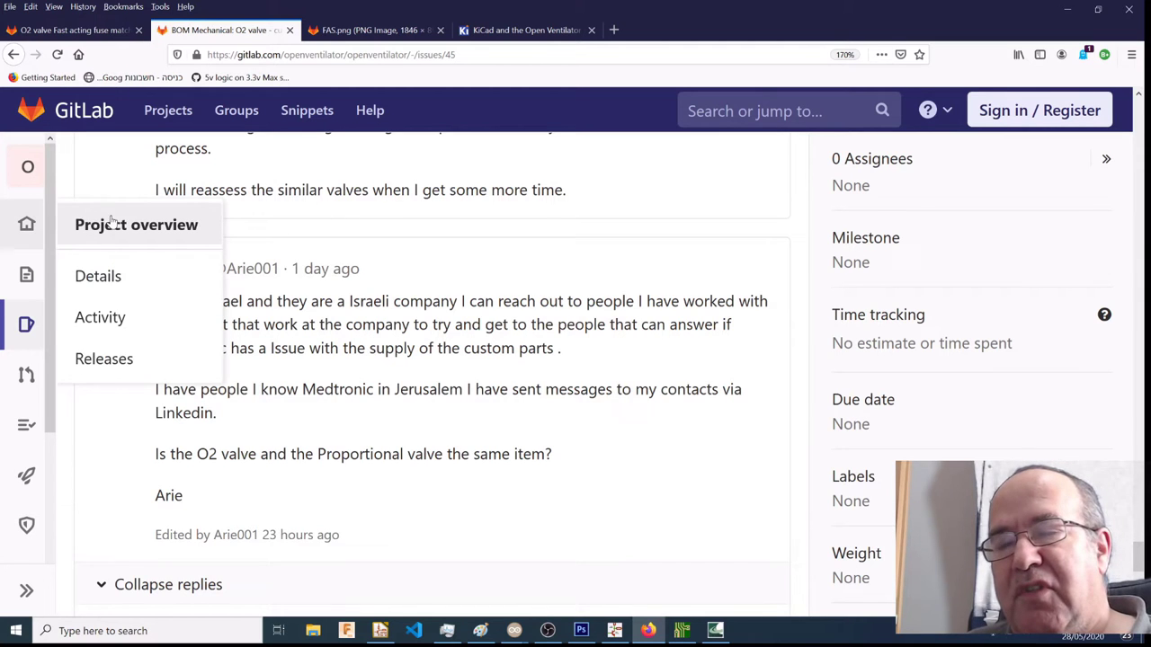
mouse_move(6, 329)
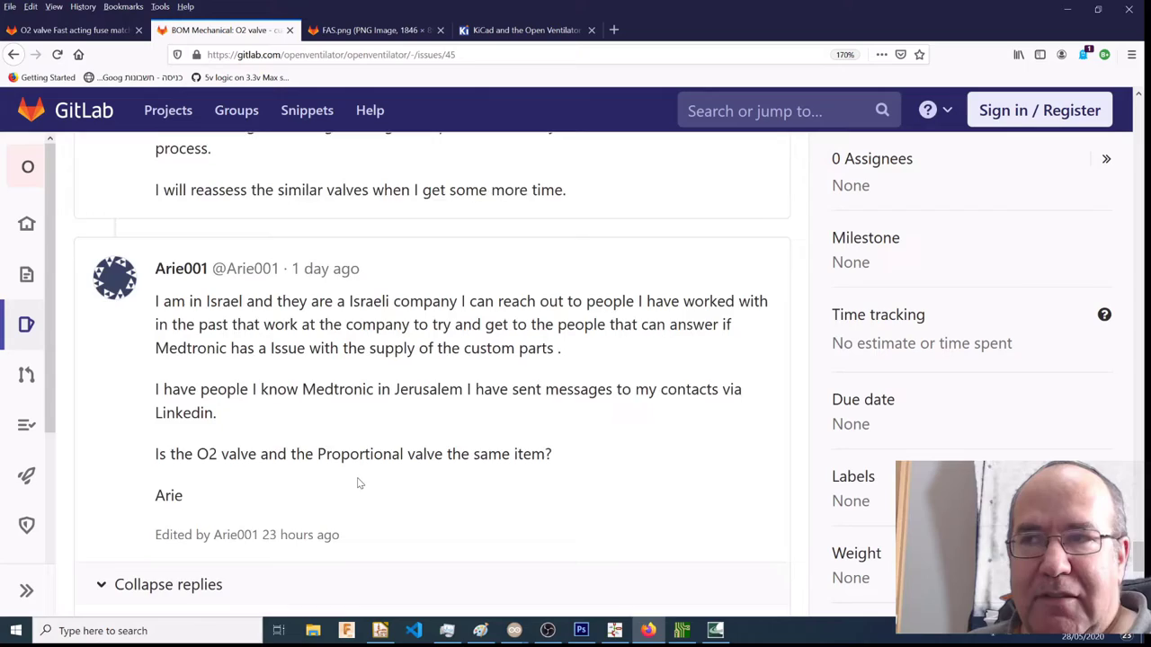
scroll(357, 482, down, 2)
scroll(356, 483, down, 4)
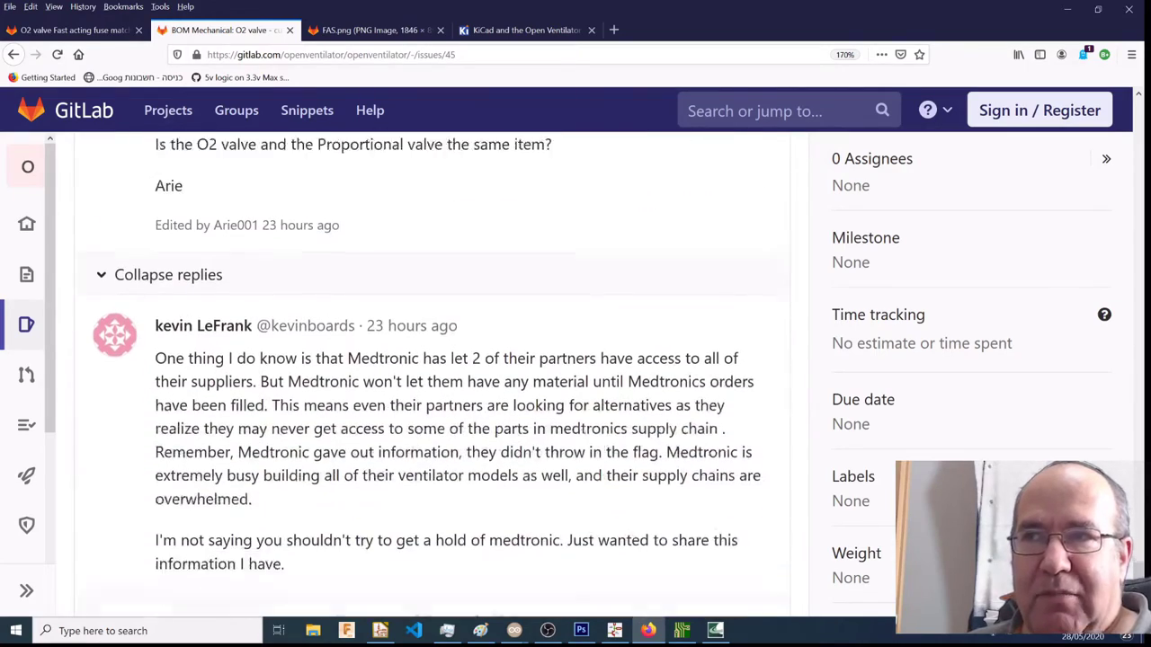
scroll(354, 481, down, 3)
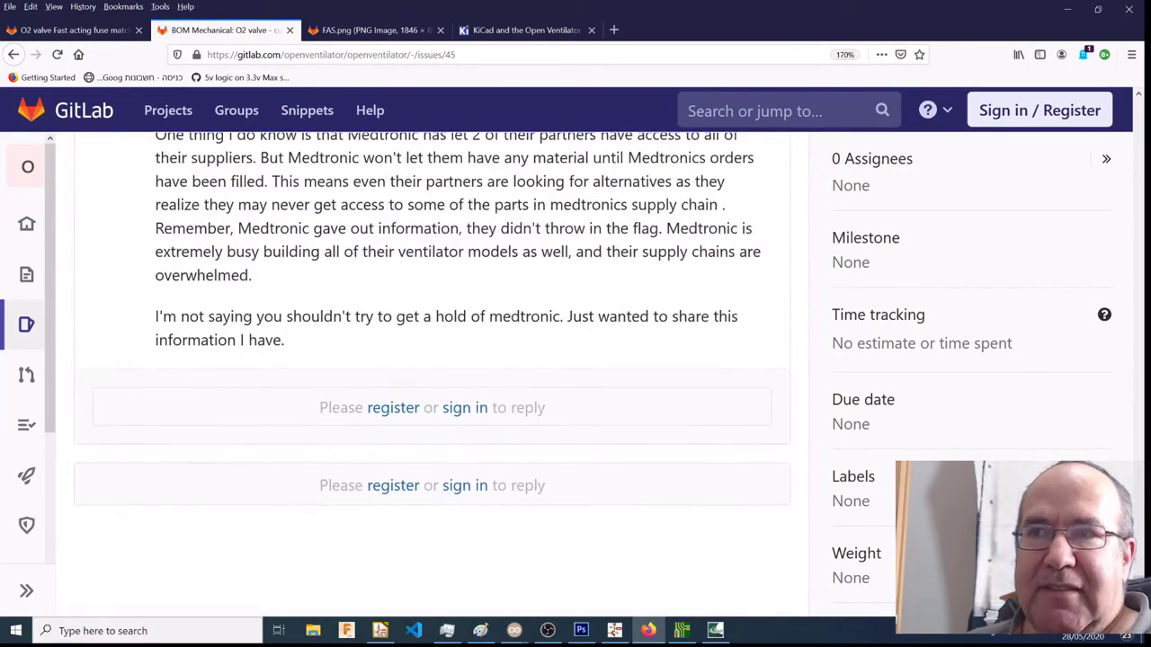
scroll(352, 472, up, 6)
scroll(350, 463, up, 8)
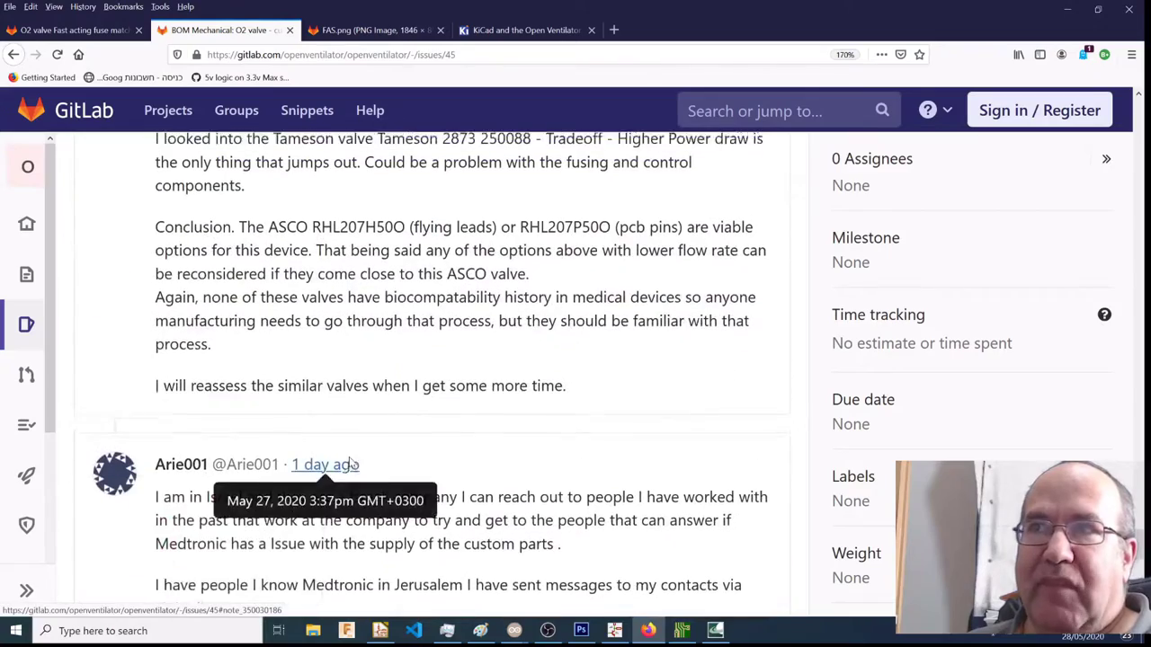
scroll(432, 373, up, 6)
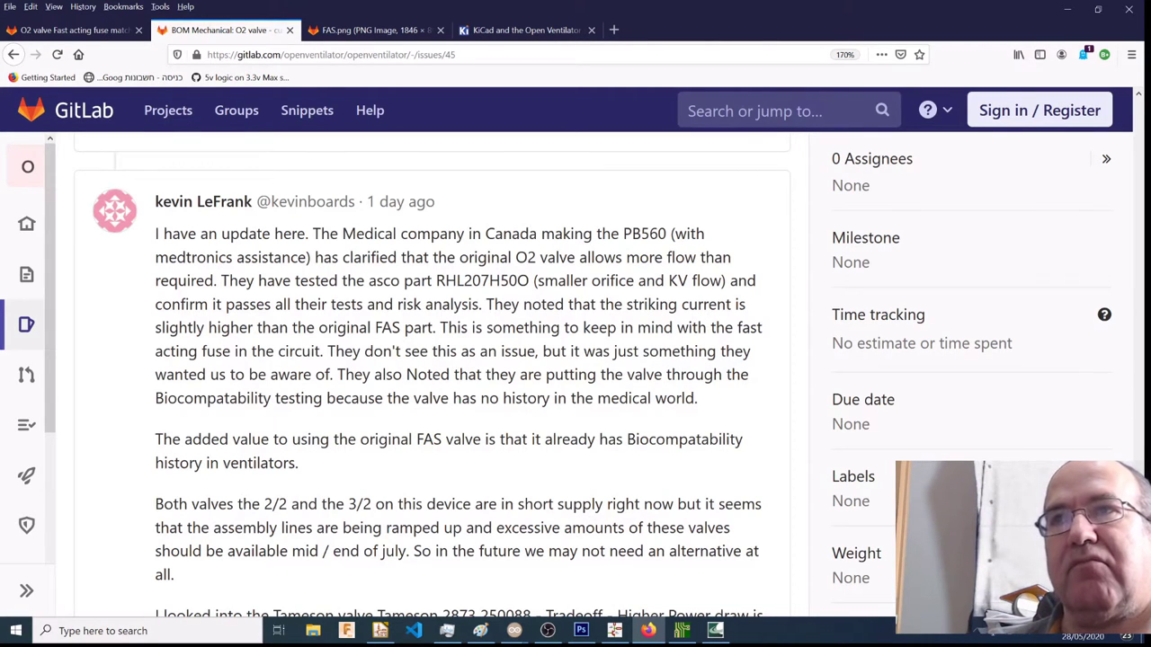
Select part number RHL207H50O in the comment, then view the FAS.png email screenshot.
drag(433, 280, 532, 281)
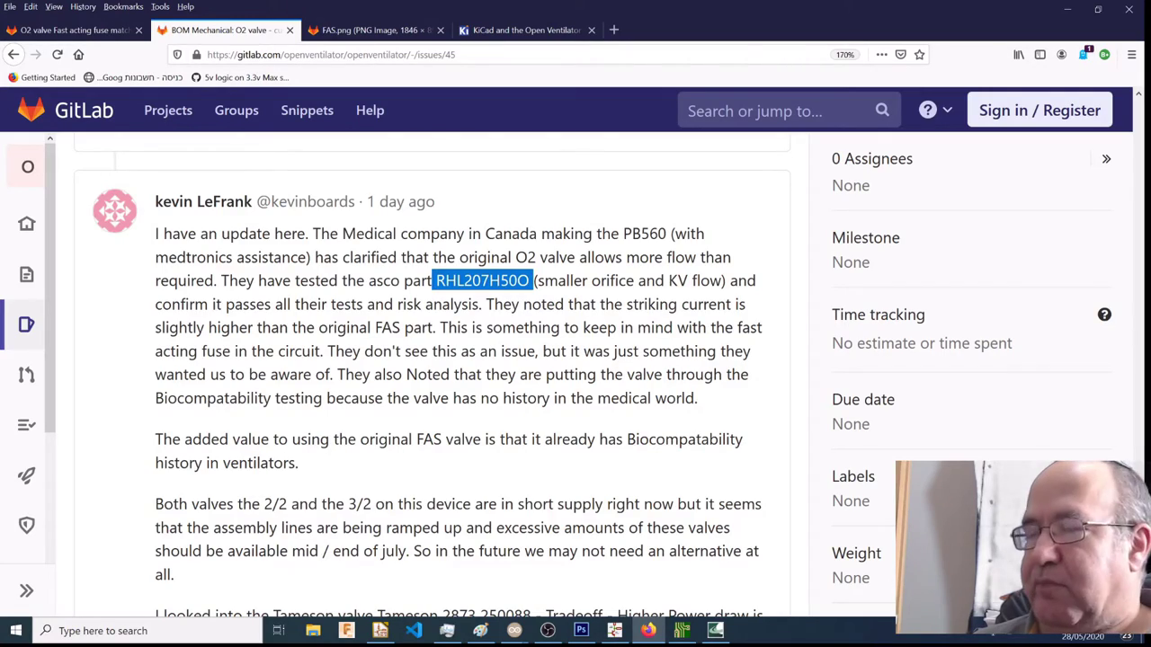
scroll(509, 353, down, 10)
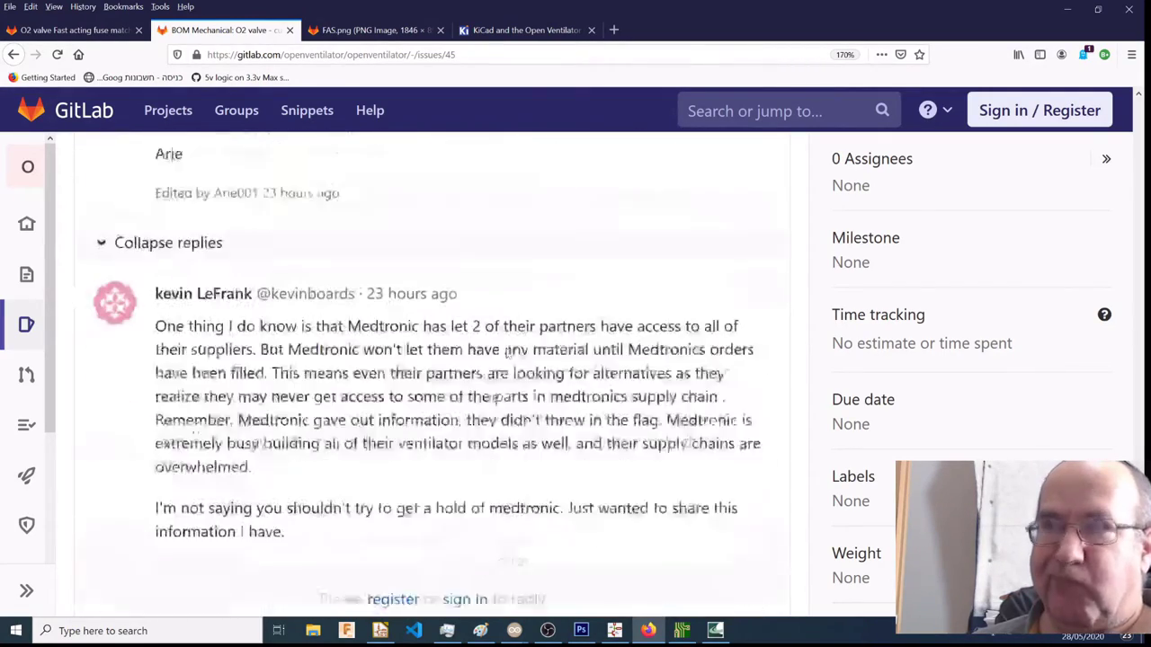
click(370, 32)
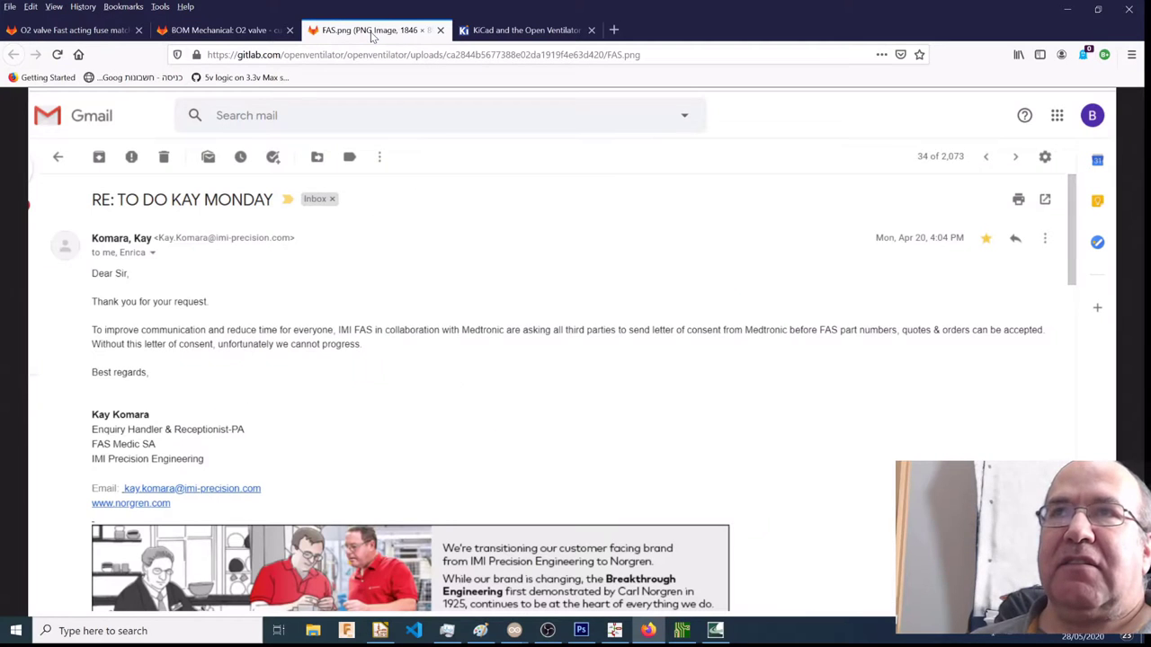
Back on issue #51, scroll up from the driver schematic to the CPU Board issue title.
click(117, 32)
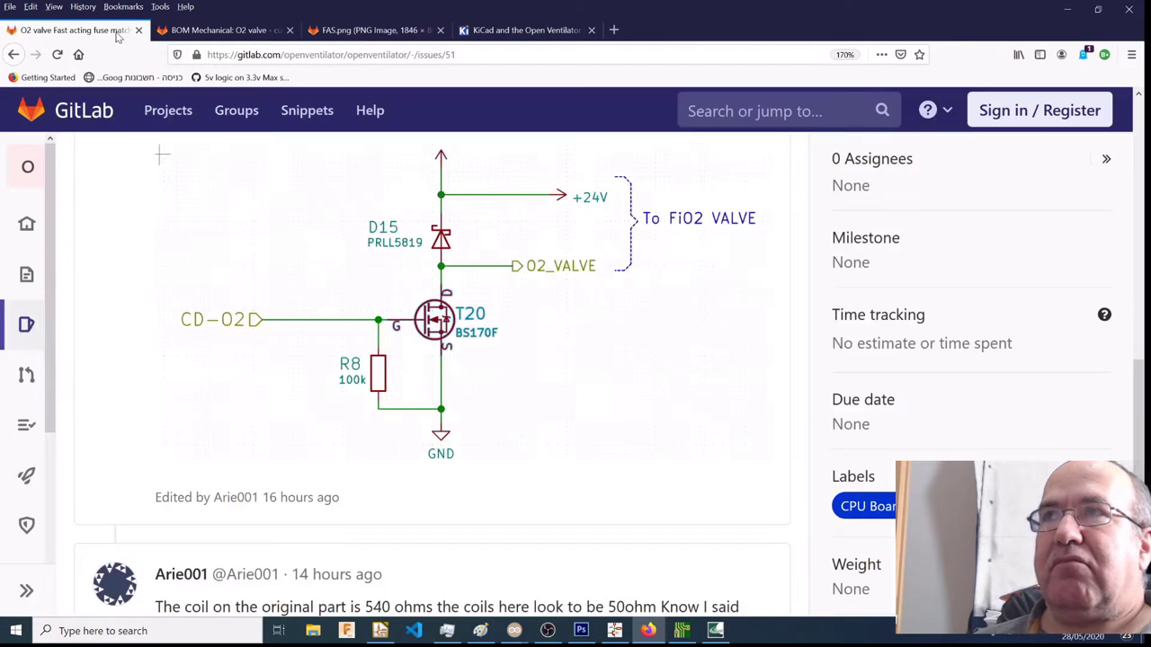
scroll(419, 404, up, 3)
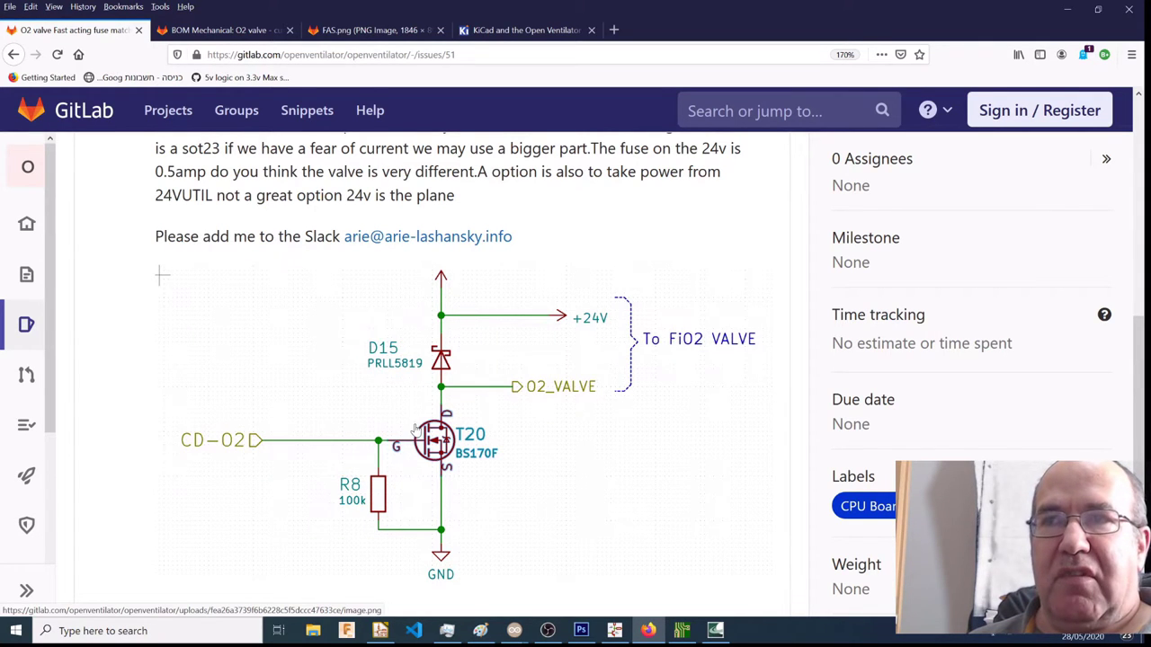
scroll(417, 431, down, 3)
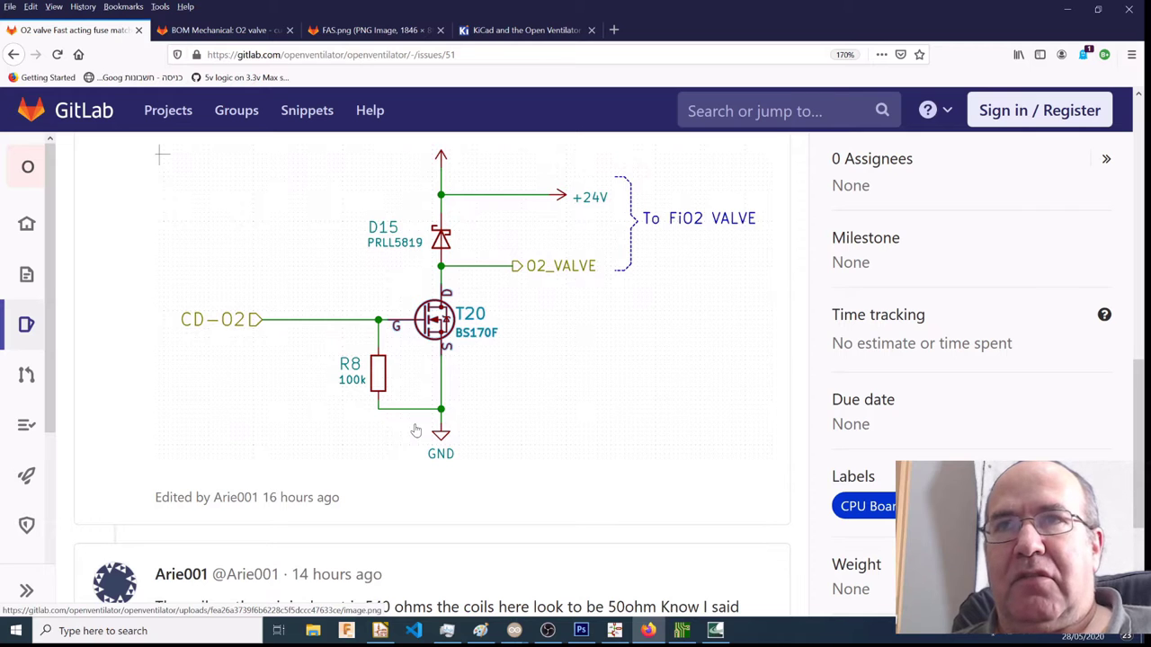
scroll(203, 466, up, 5)
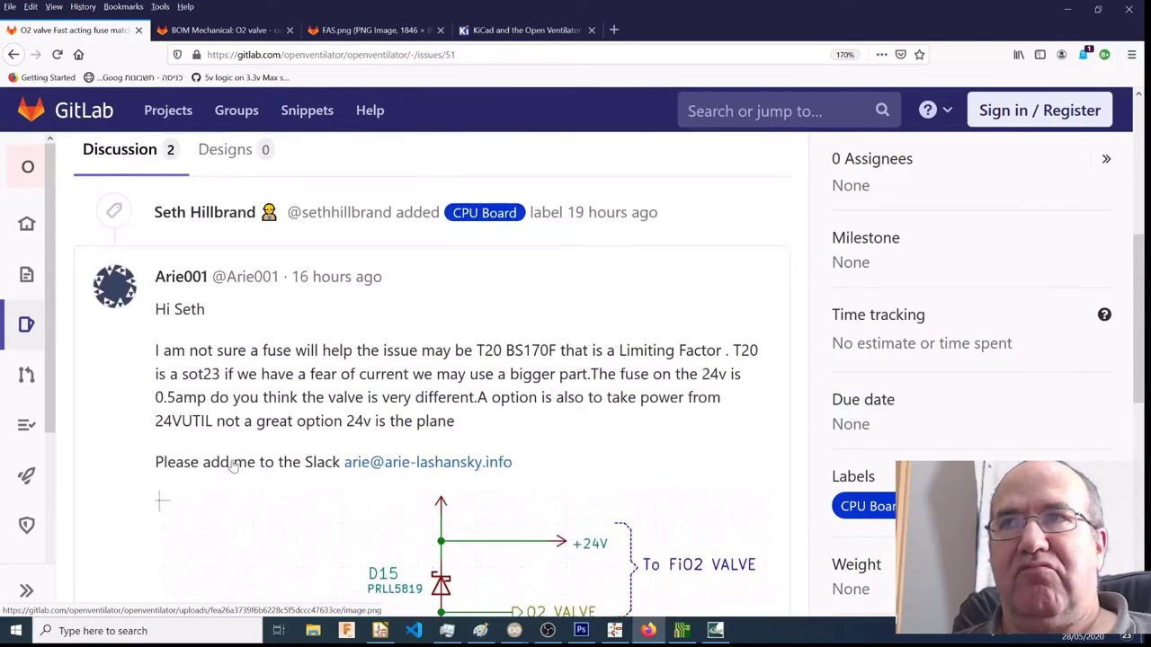
scroll(232, 464, up, 5)
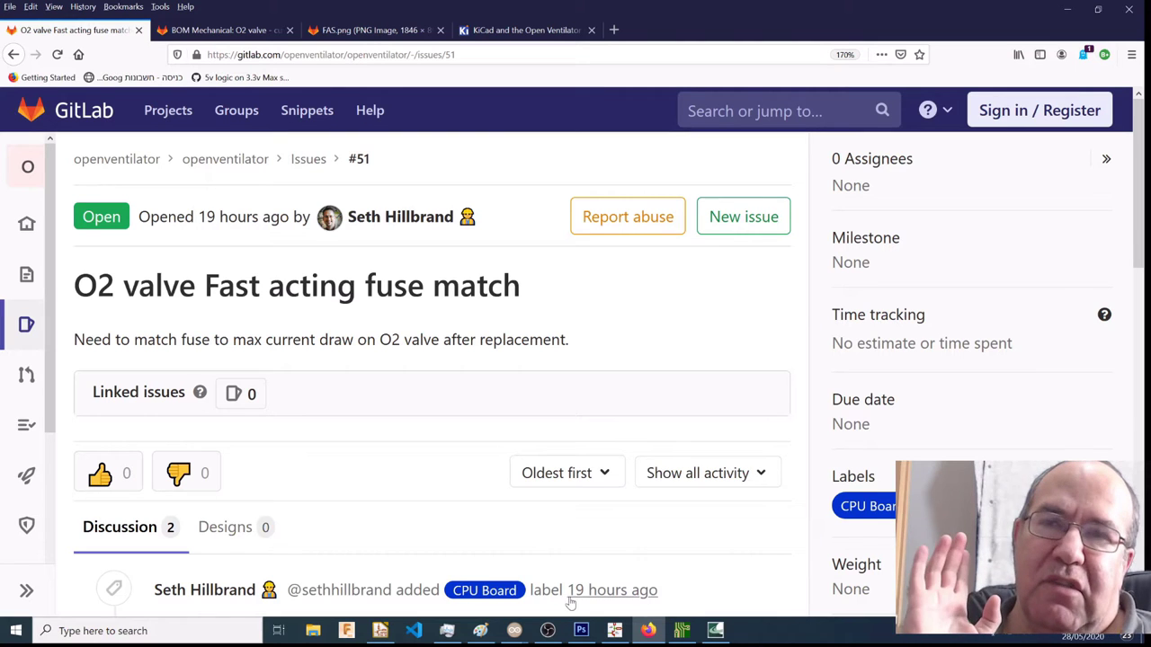
mouse_move(609, 637)
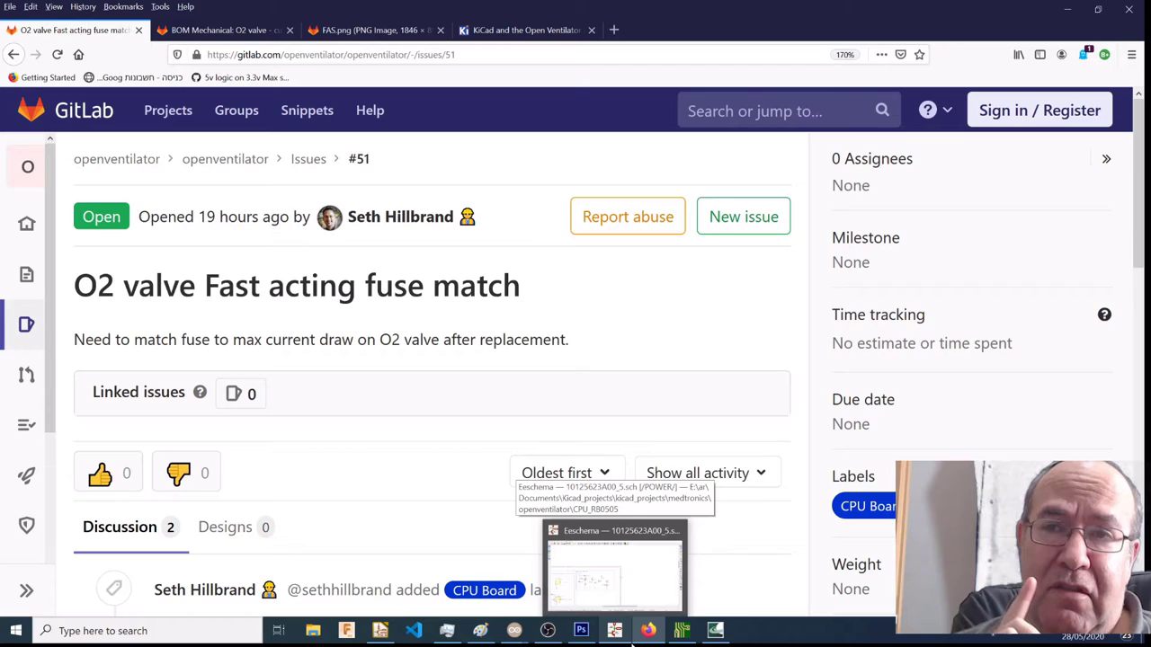
Zoom into FU2 (500 mA T) and T10 on the POWER sheet, then pan to R41, C47 and C46.
click(614, 634)
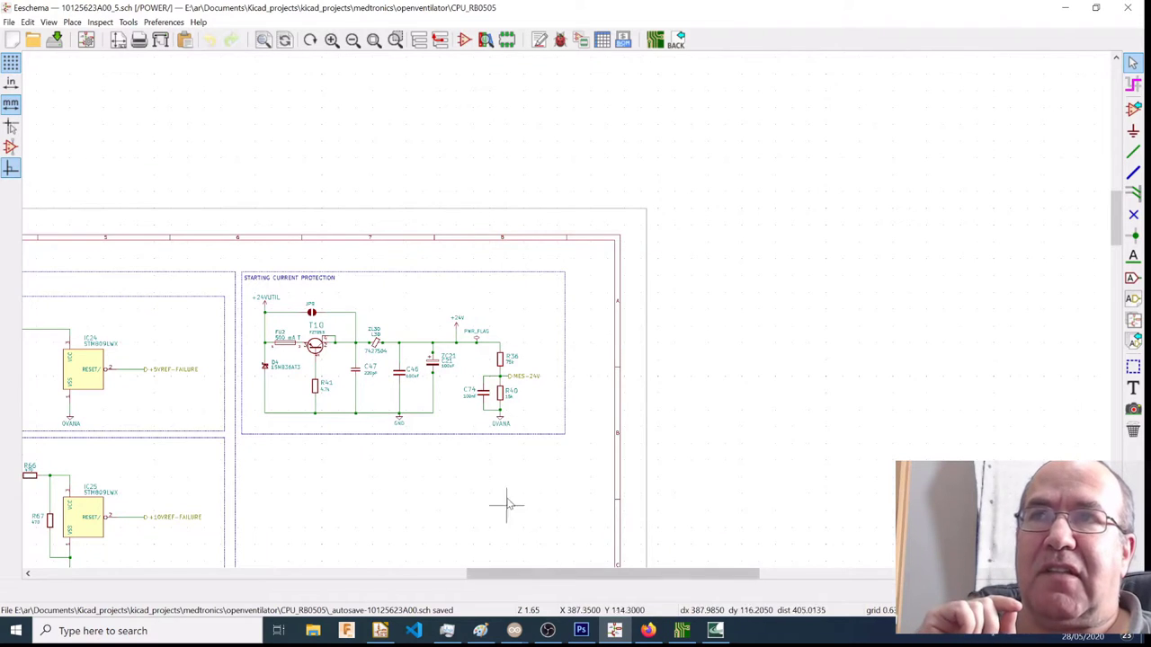
scroll(463, 340, up, 3)
scroll(340, 359, left, 5)
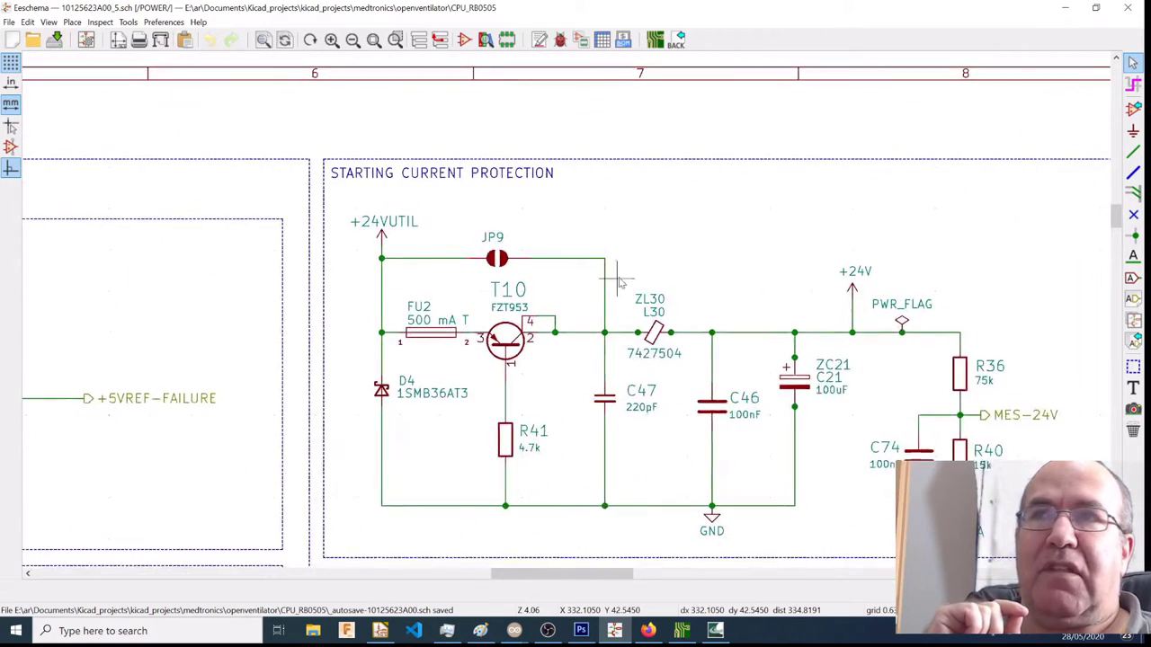
scroll(435, 351, up, 5)
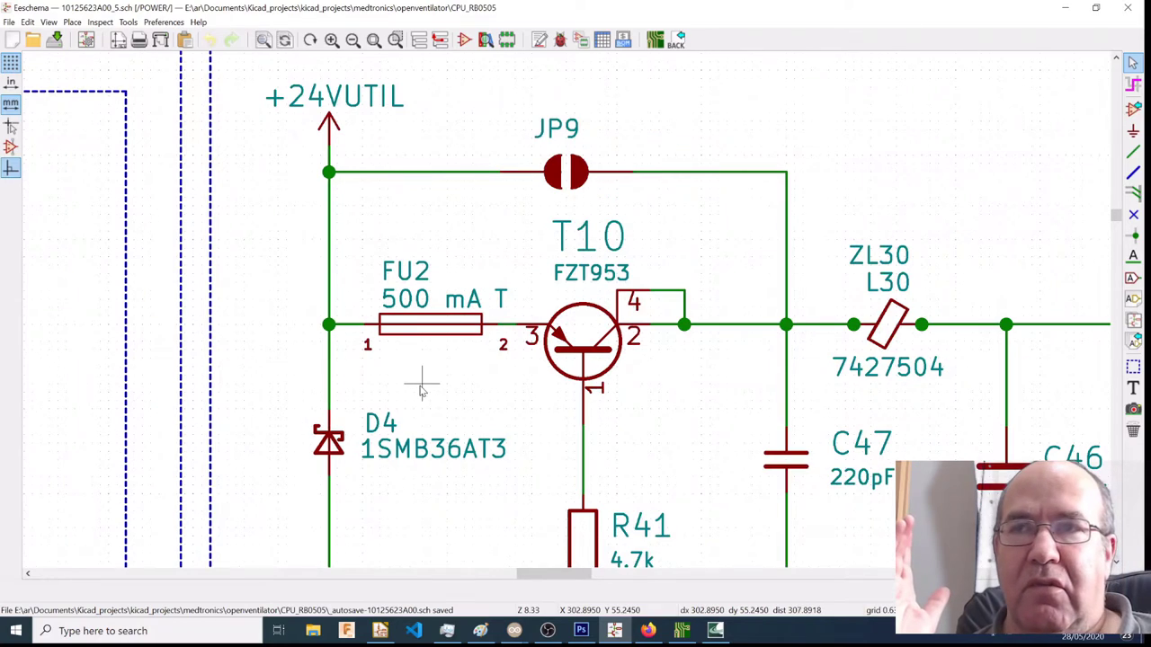
scroll(417, 380, down, 1)
middle_drag(622, 470, 467, 380)
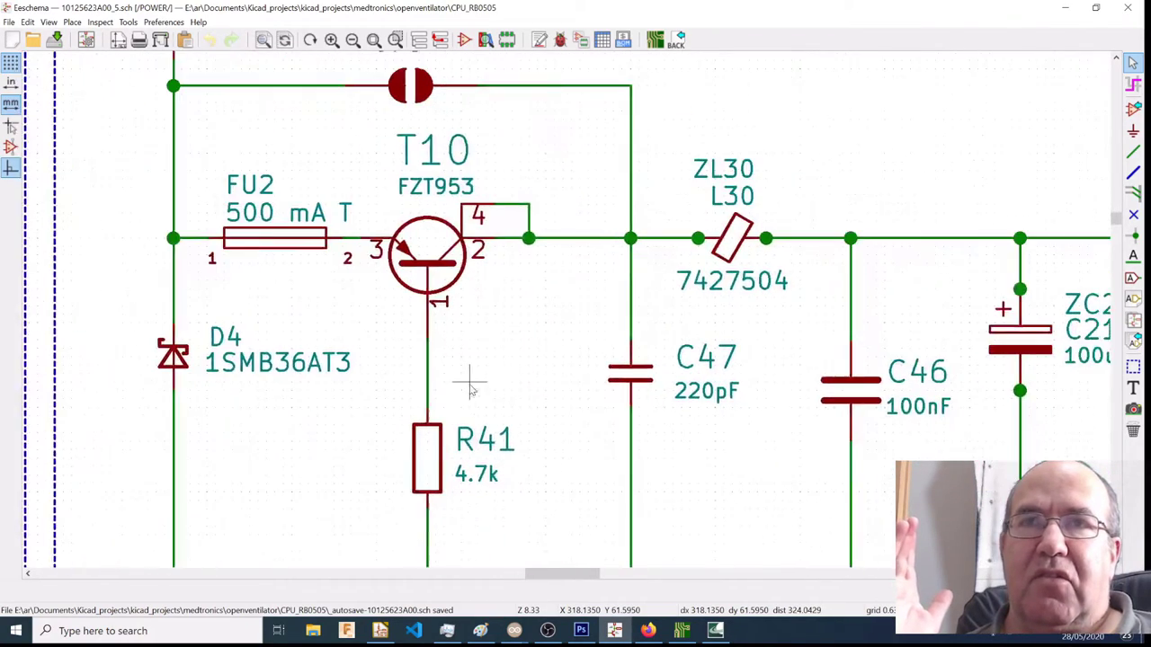
scroll(516, 386, down, 1)
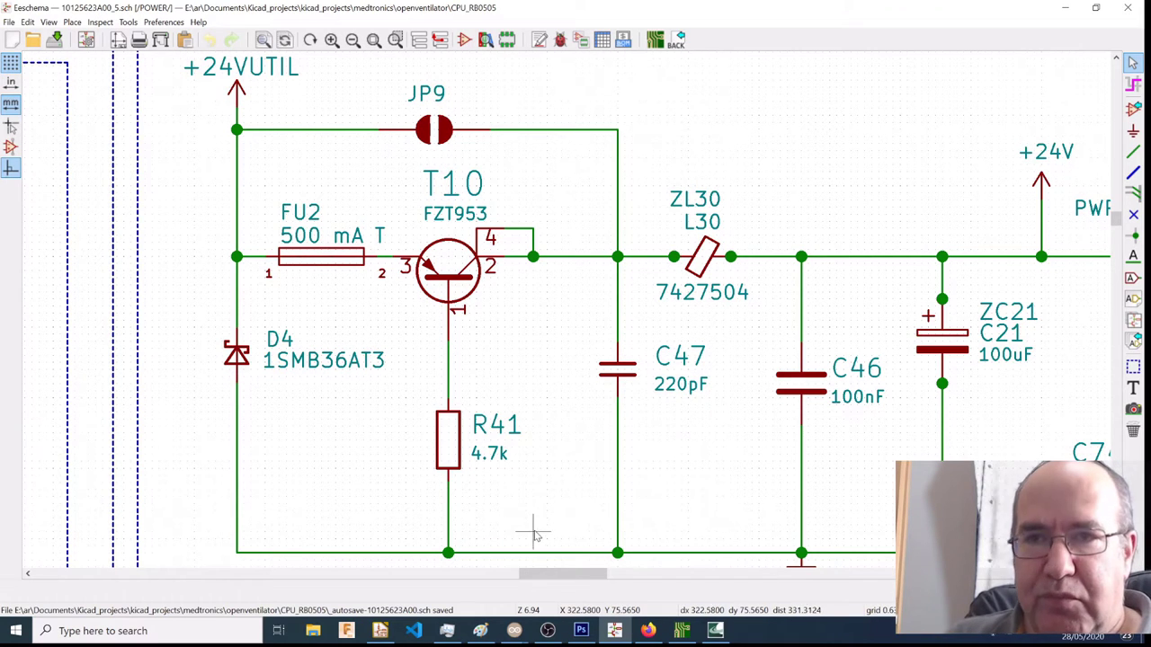
Scroll issue #51 down to the driver schematic and the comment about 50 ohm valve coils.
click(648, 630)
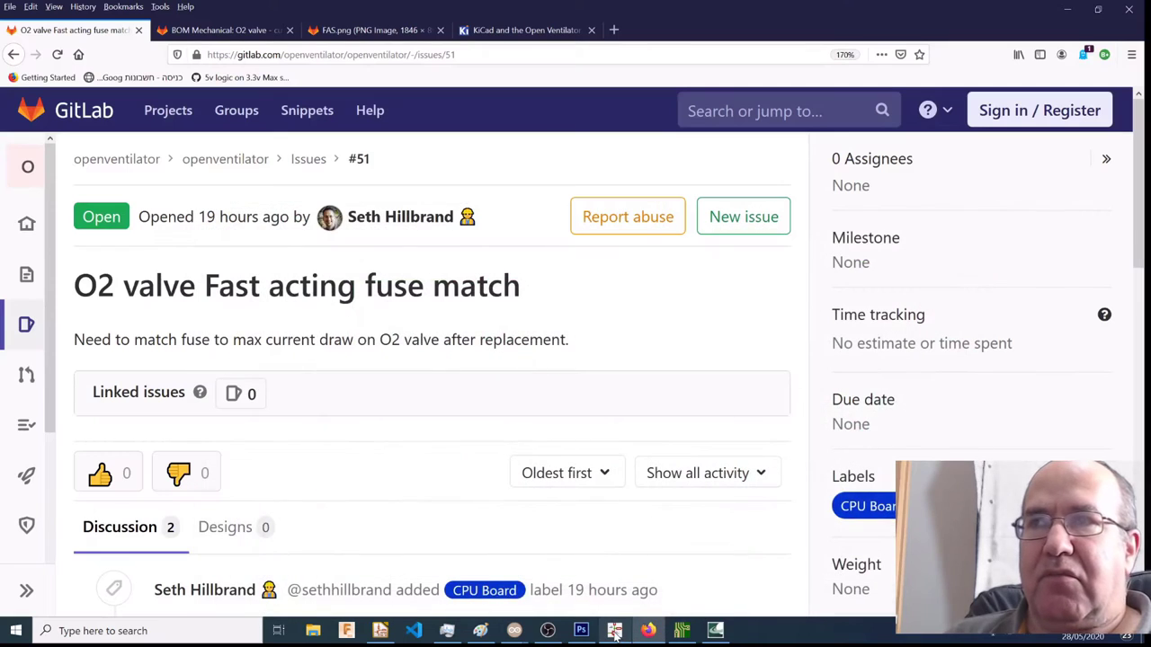
scroll(394, 407, down, 5)
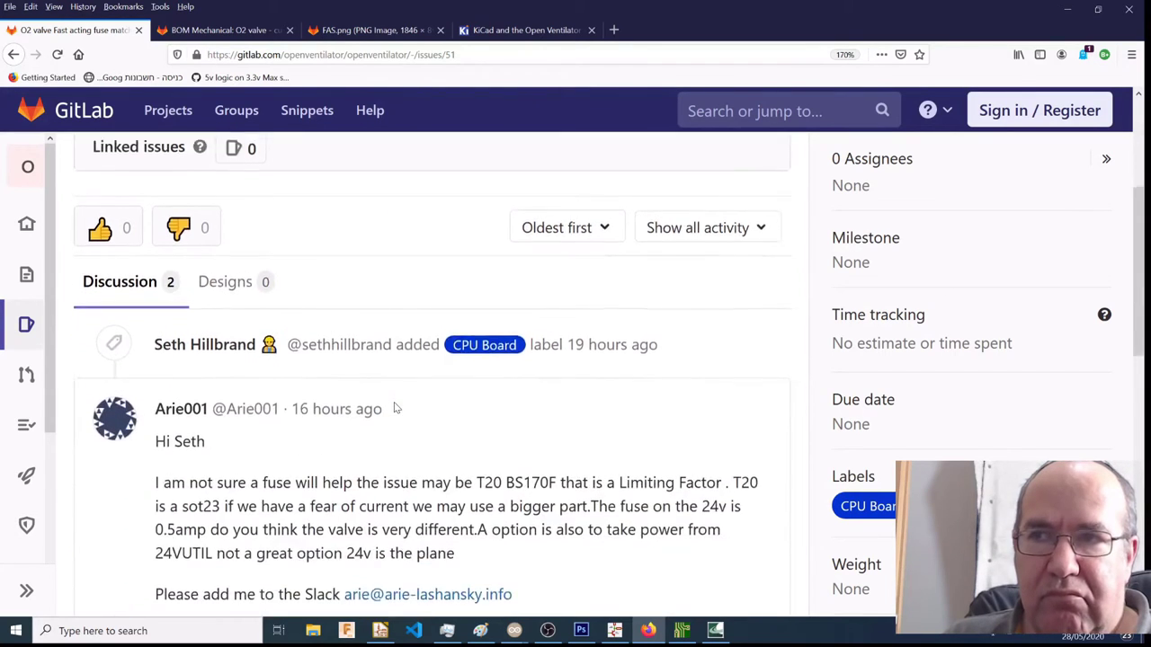
scroll(394, 408, down, 3)
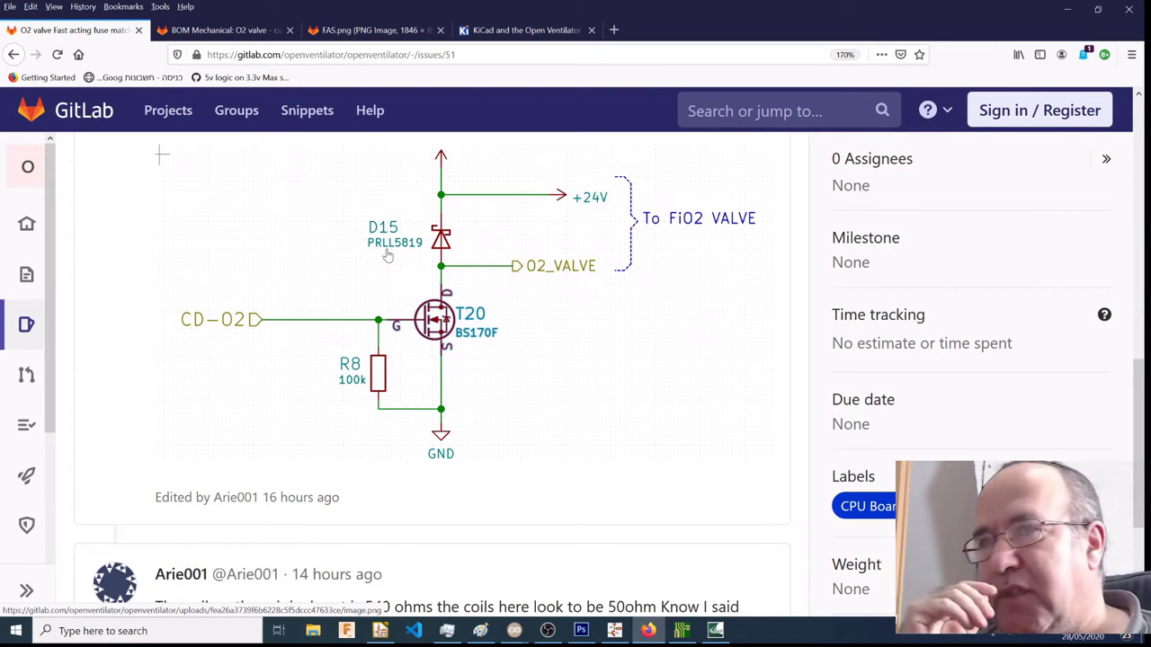
scroll(303, 267, up, 5)
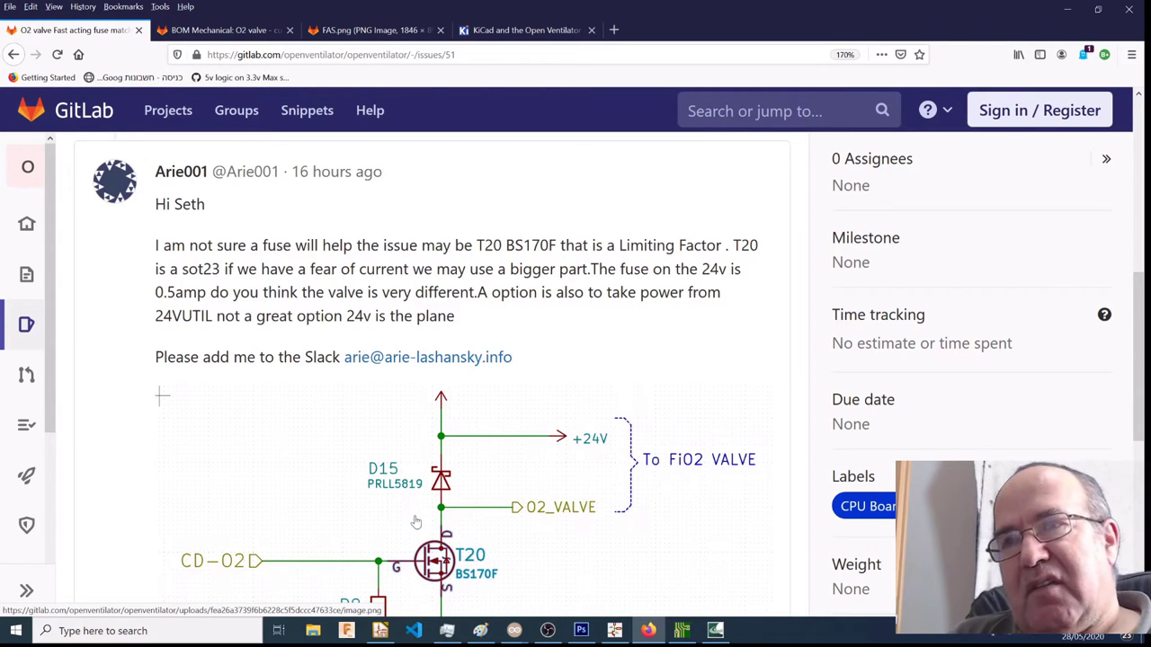
scroll(415, 522, down, 3)
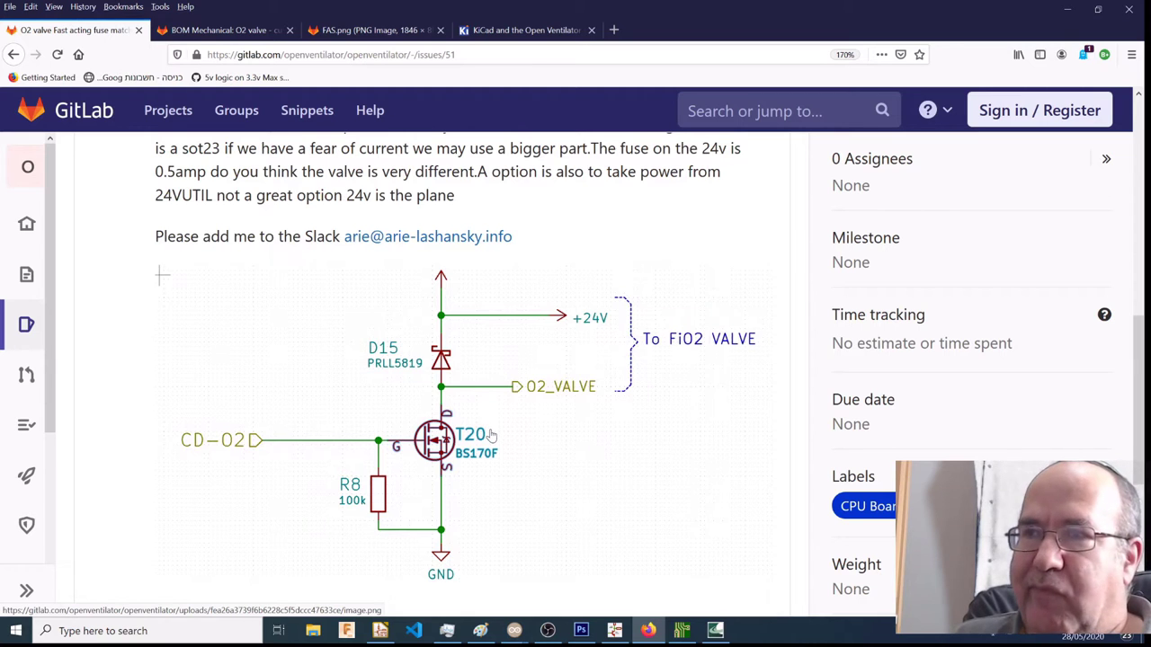
scroll(491, 436, down, 3)
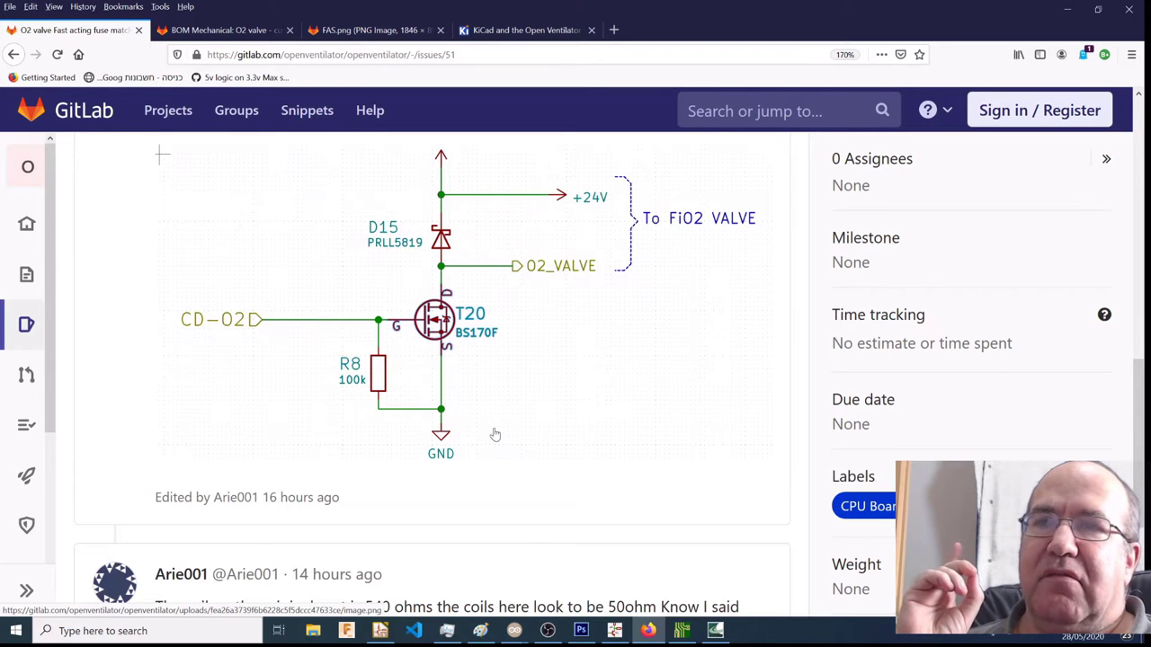
Scroll to the latest comment and highlight '24VUTIL' and the 'J7 Pin 3 or 23' suggestion.
scroll(493, 435, down, 2)
scroll(495, 434, down, 3)
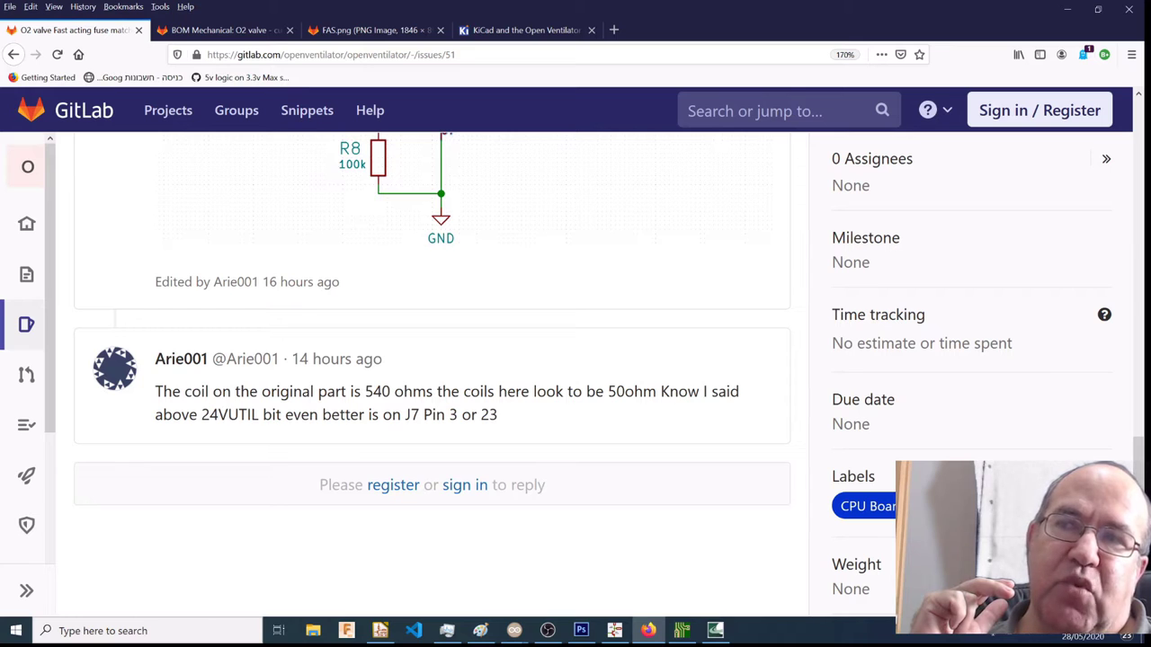
drag(201, 414, 251, 414)
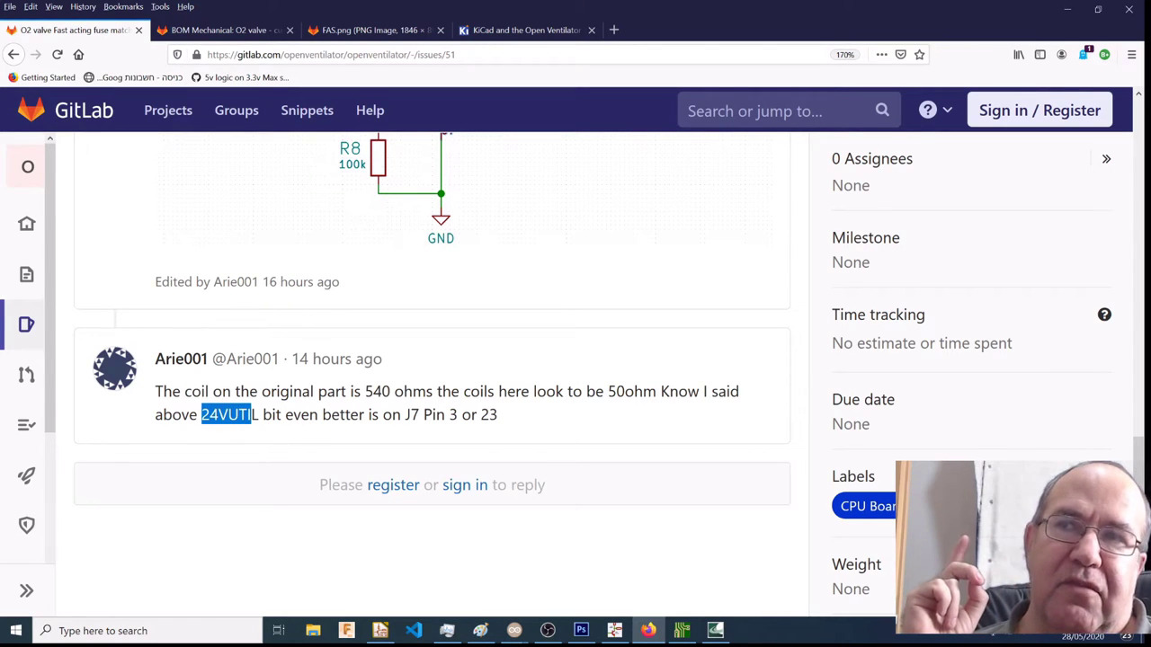
drag(402, 414, 498, 415)
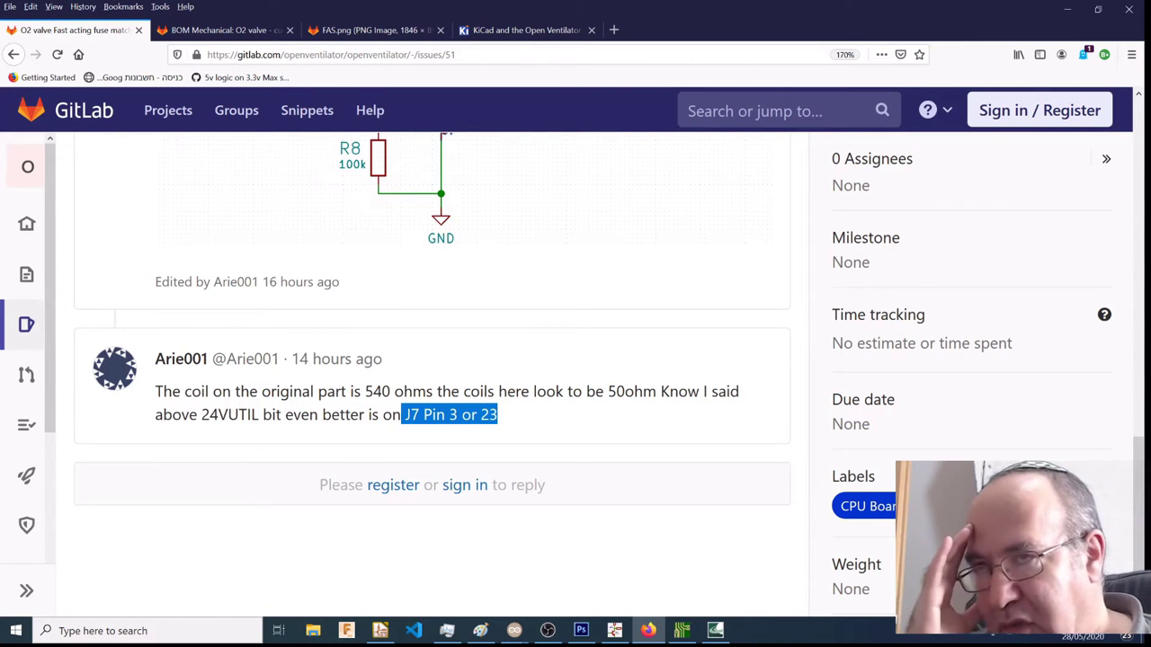
Zoom the schematic out to show +24VUTIL through C46 and ZC21 to +24V, then bring up Pcbnew.
click(614, 630)
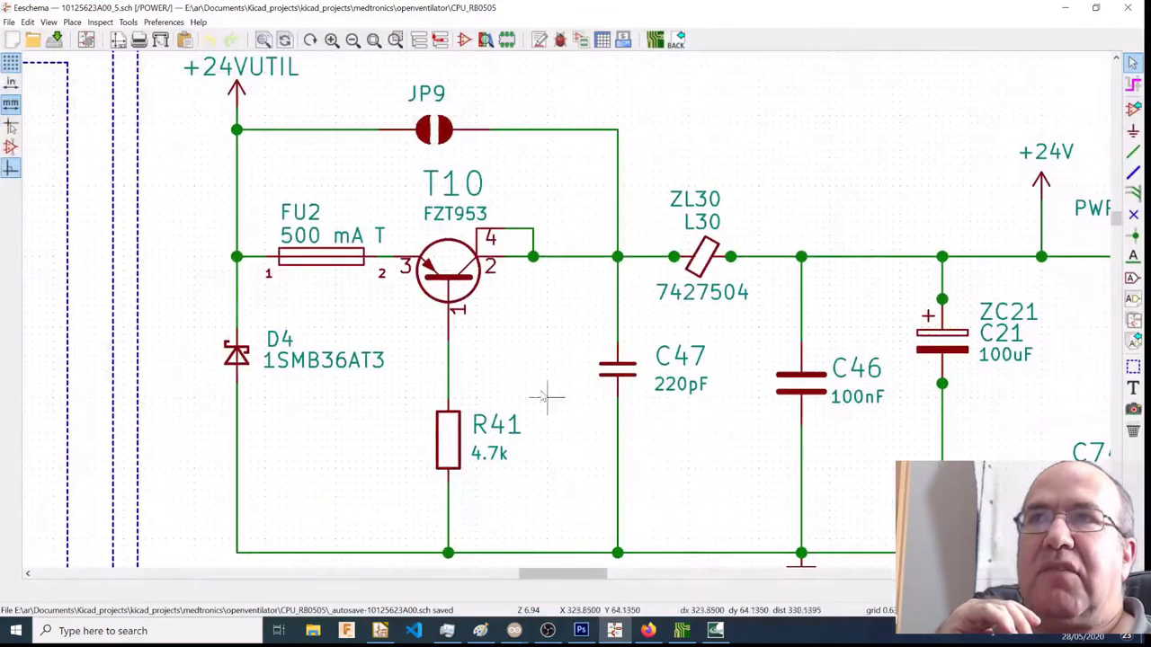
scroll(547, 396, down, 1)
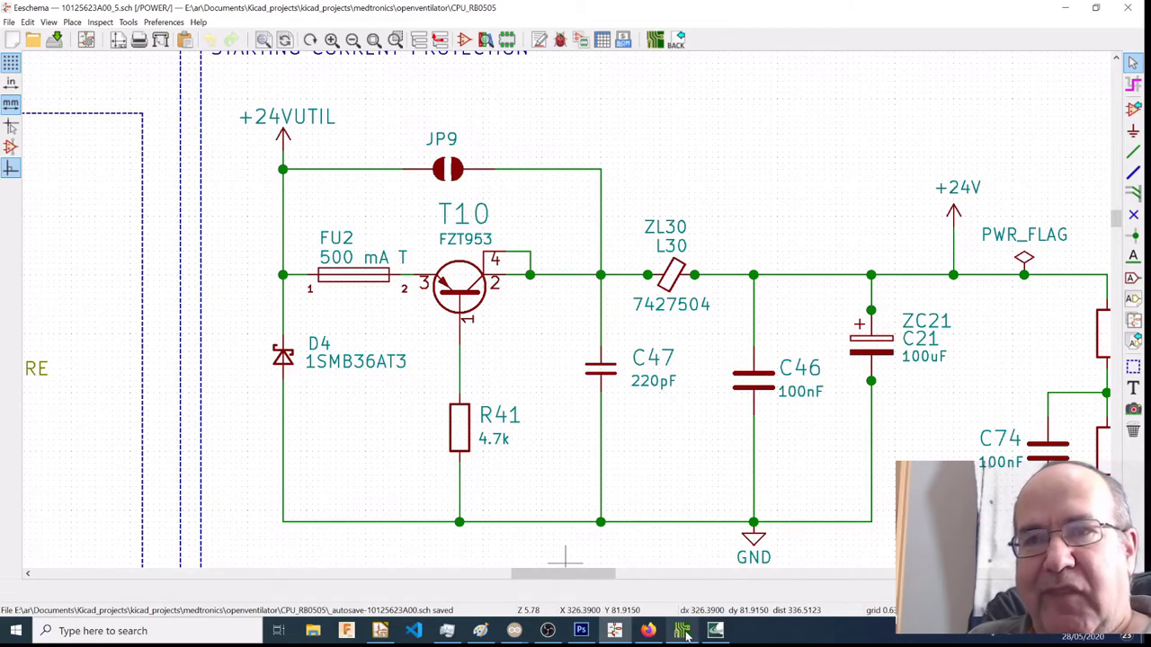
click(682, 566)
Zoom out to the full CPU_RB0505 board, then zoom and pan over its lower-left region.
scroll(617, 483, down, 4)
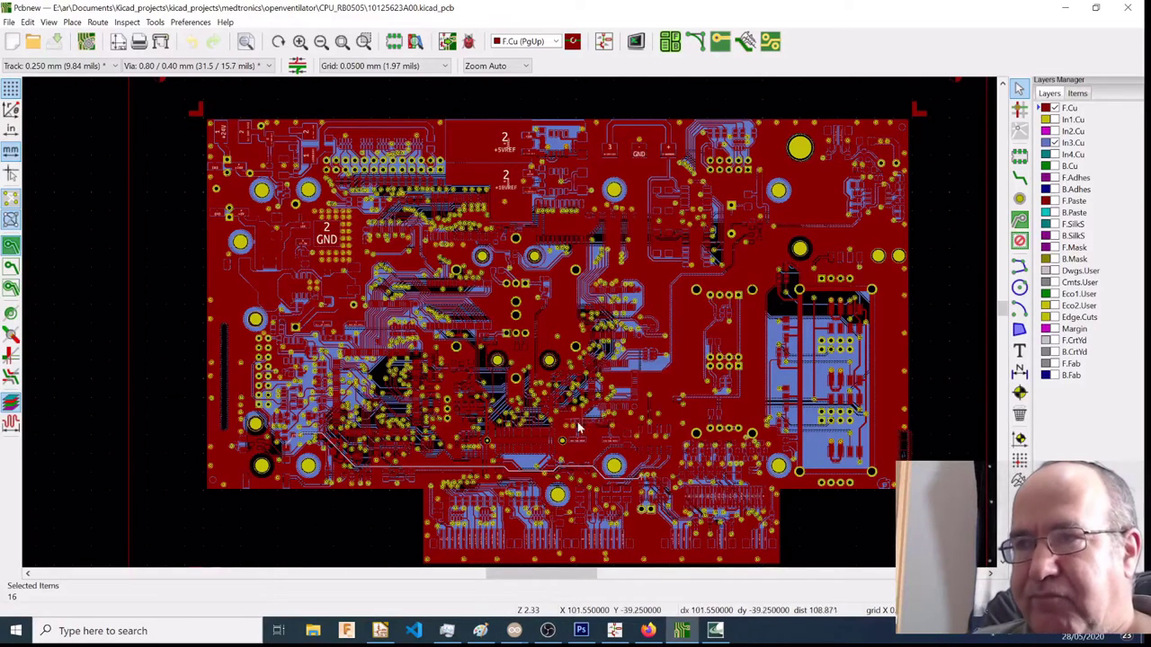
mouse_move(681, 633)
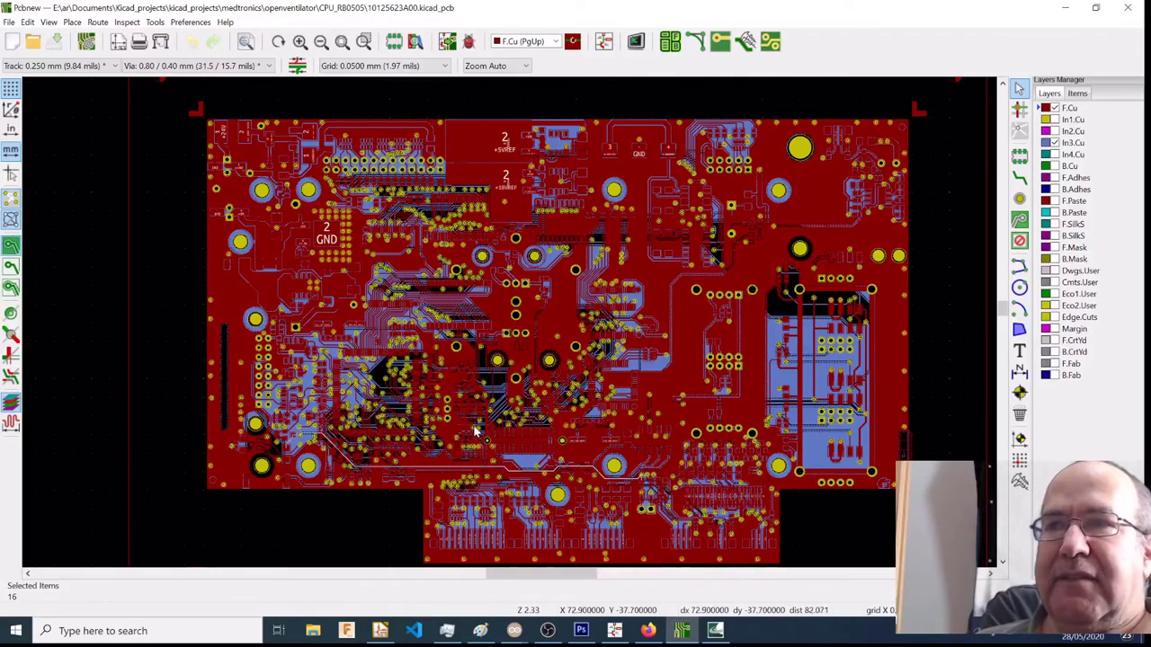
scroll(430, 429, up, 1)
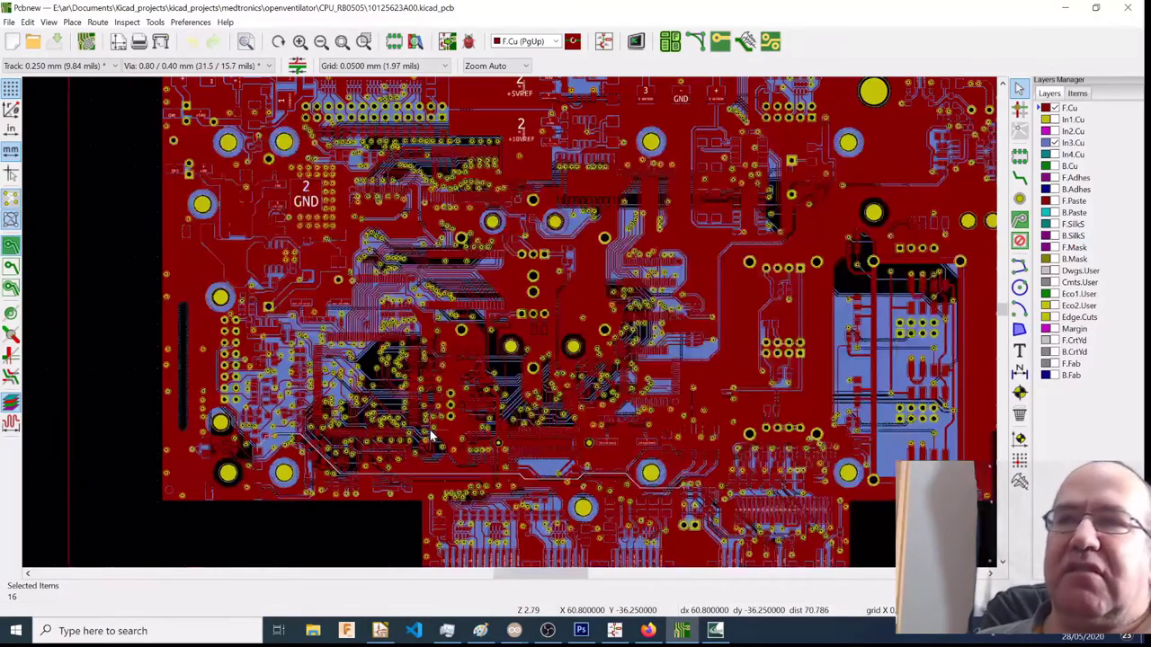
scroll(430, 430, up, 1)
scroll(432, 436, down, 3)
scroll(431, 436, left, 3)
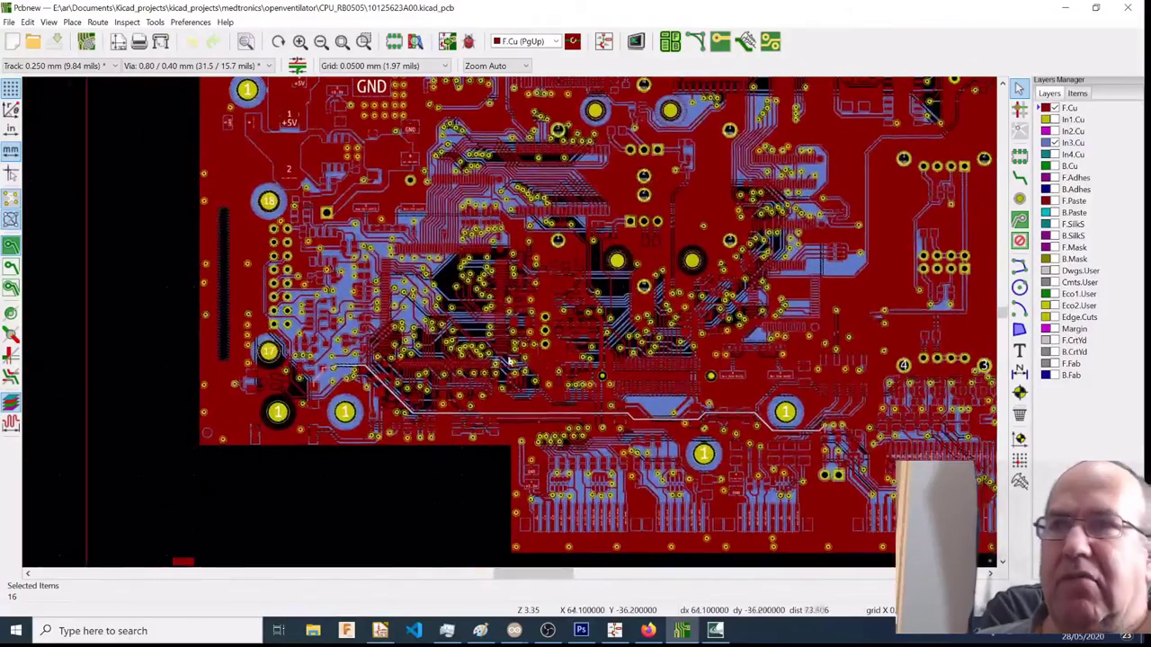
click(614, 631)
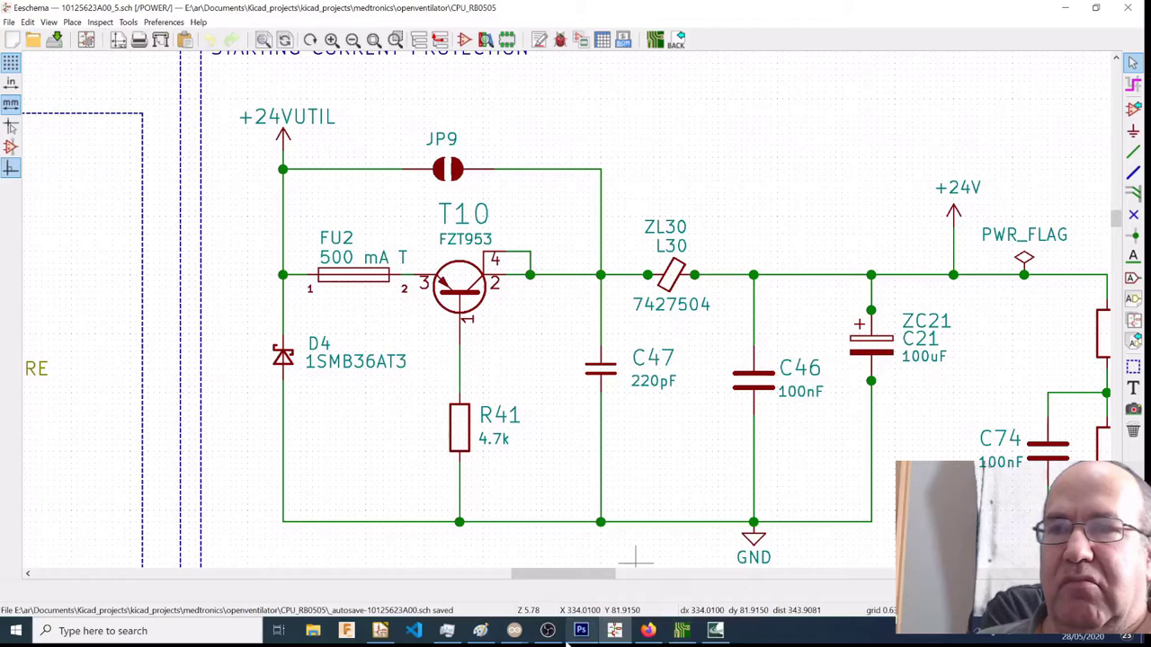
Recheck issue #51's driver schematic and J7 pin 3 or 23 comment, then minimize Firefox.
click(649, 631)
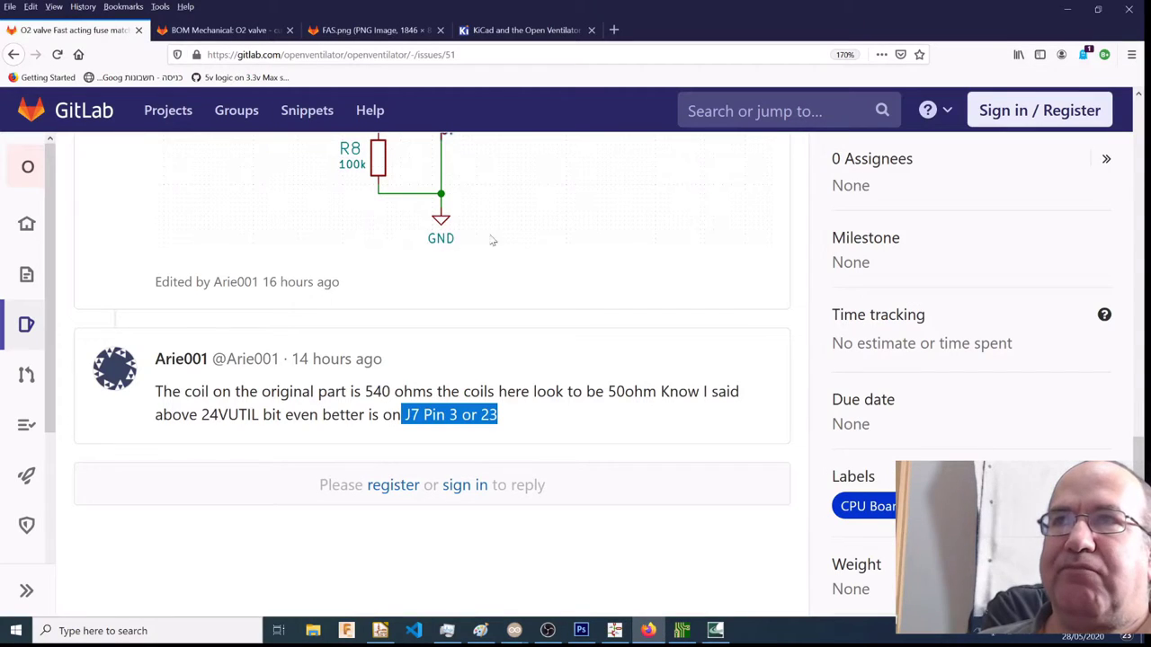
scroll(503, 311, up, 5)
scroll(504, 311, down, 2)
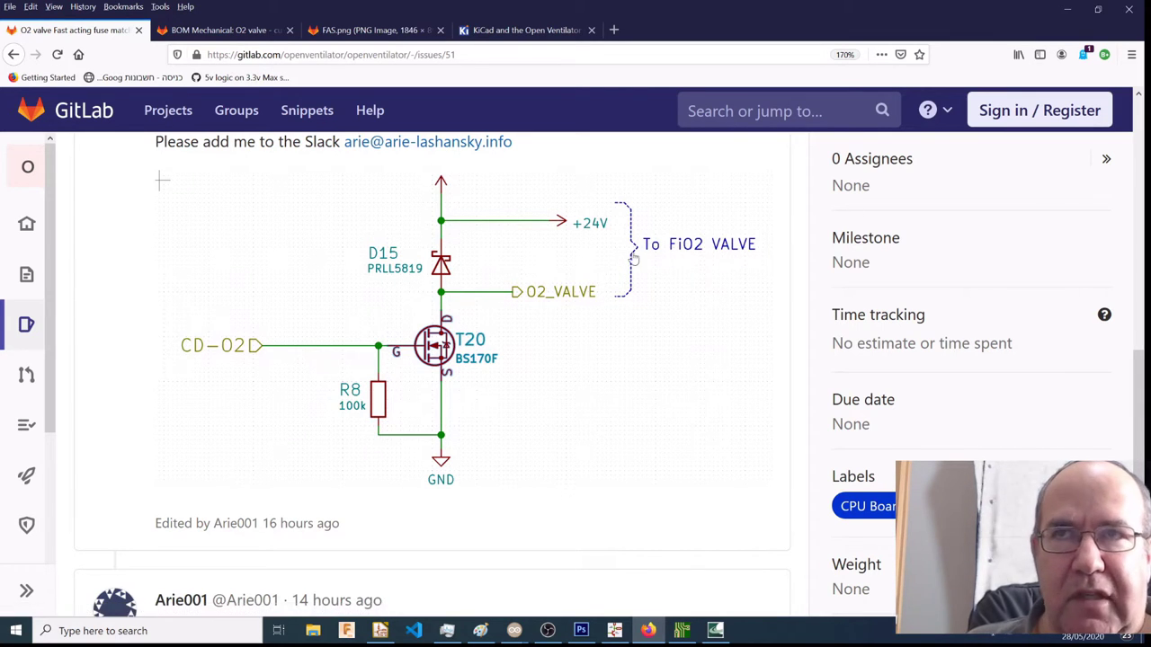
click(1069, 7)
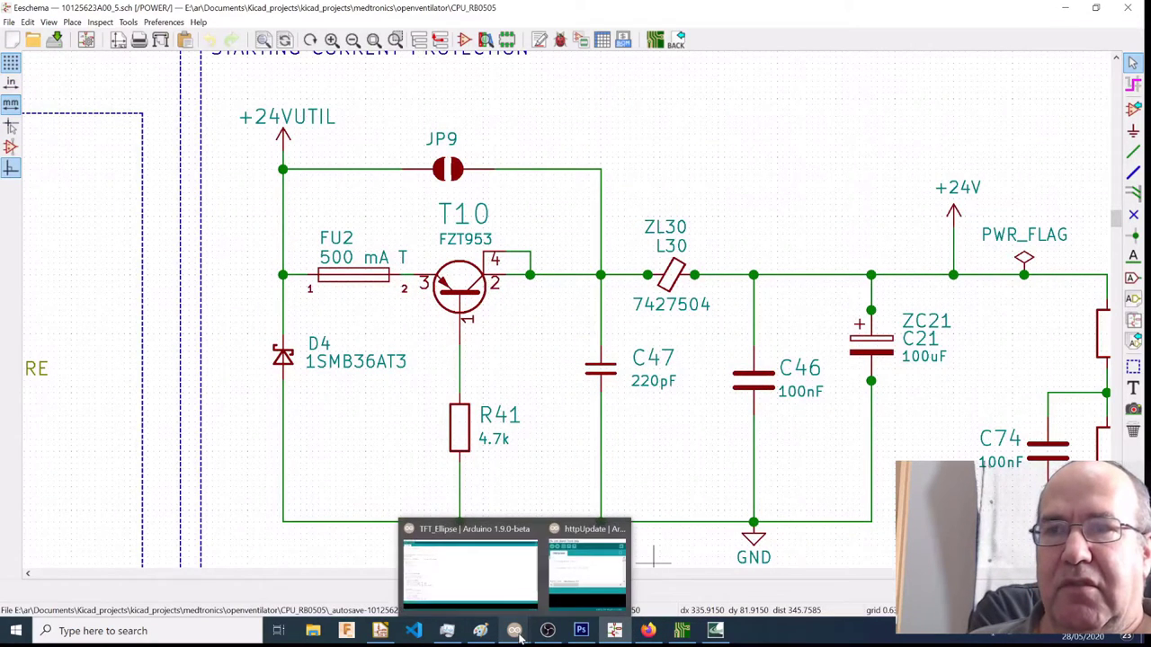
Bring Pcbnew forward and pan along the O2_VALVE track route across the board.
click(679, 633)
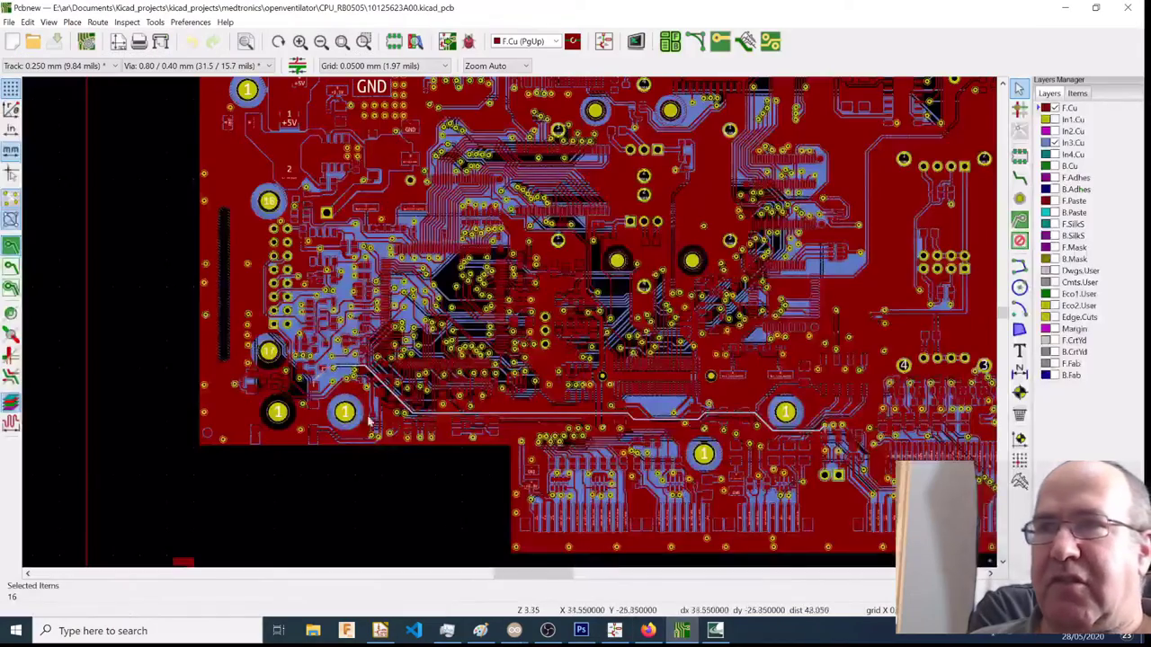
scroll(328, 373, up, 3)
scroll(326, 369, up, 3)
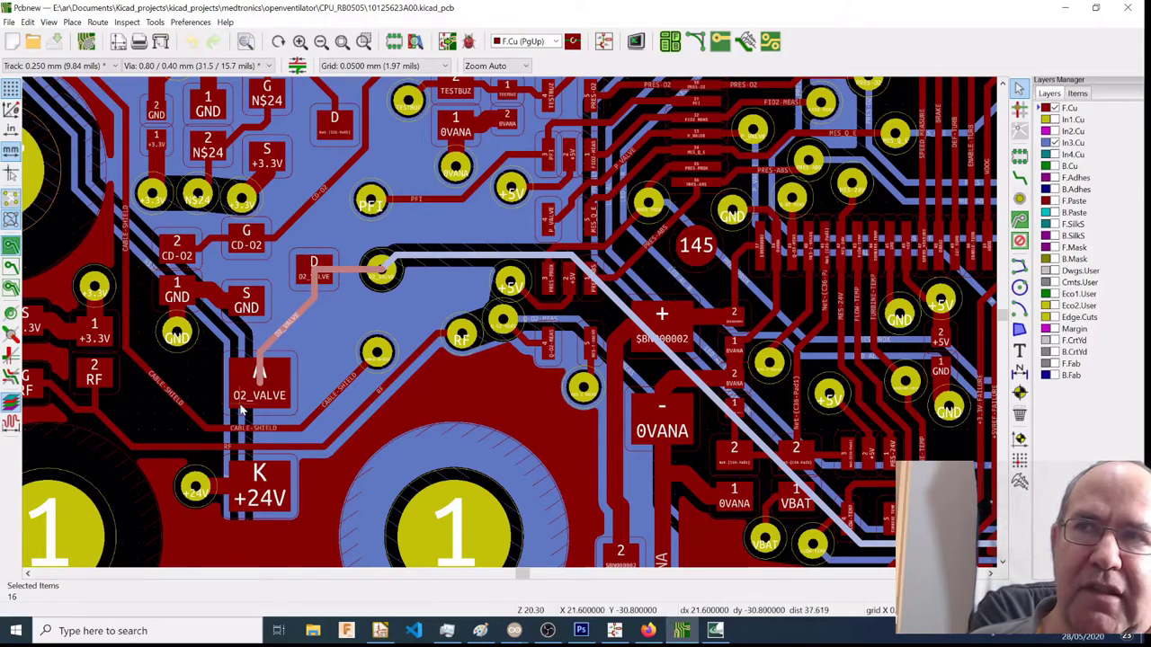
scroll(268, 372, down, 4)
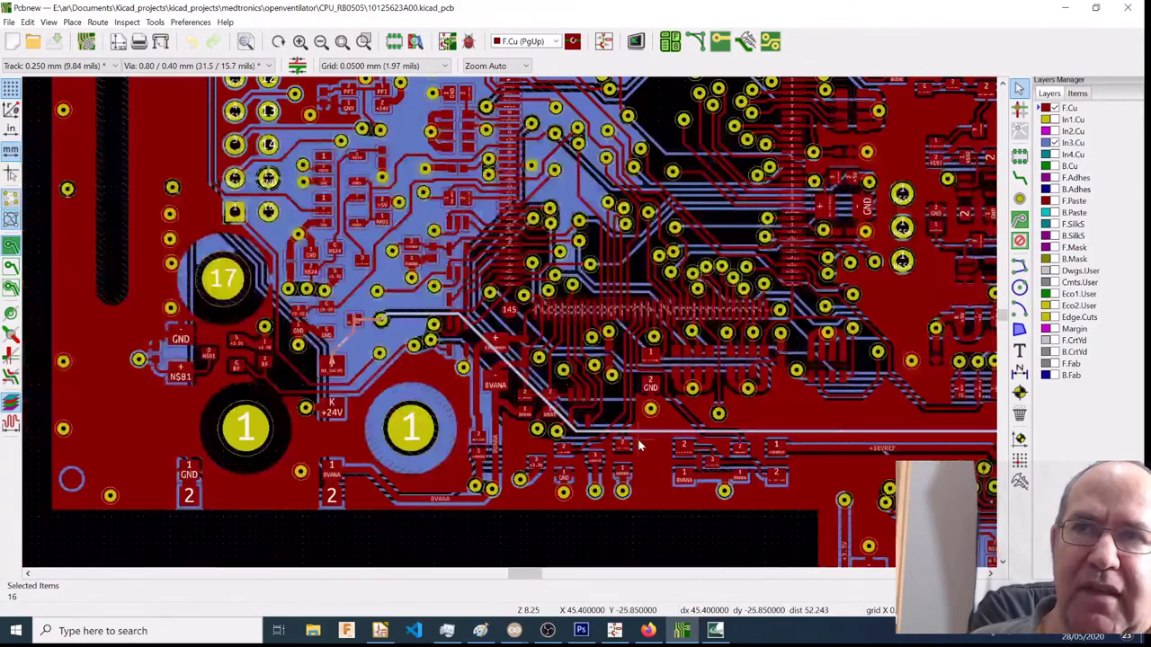
middle_drag(632, 447, 374, 437)
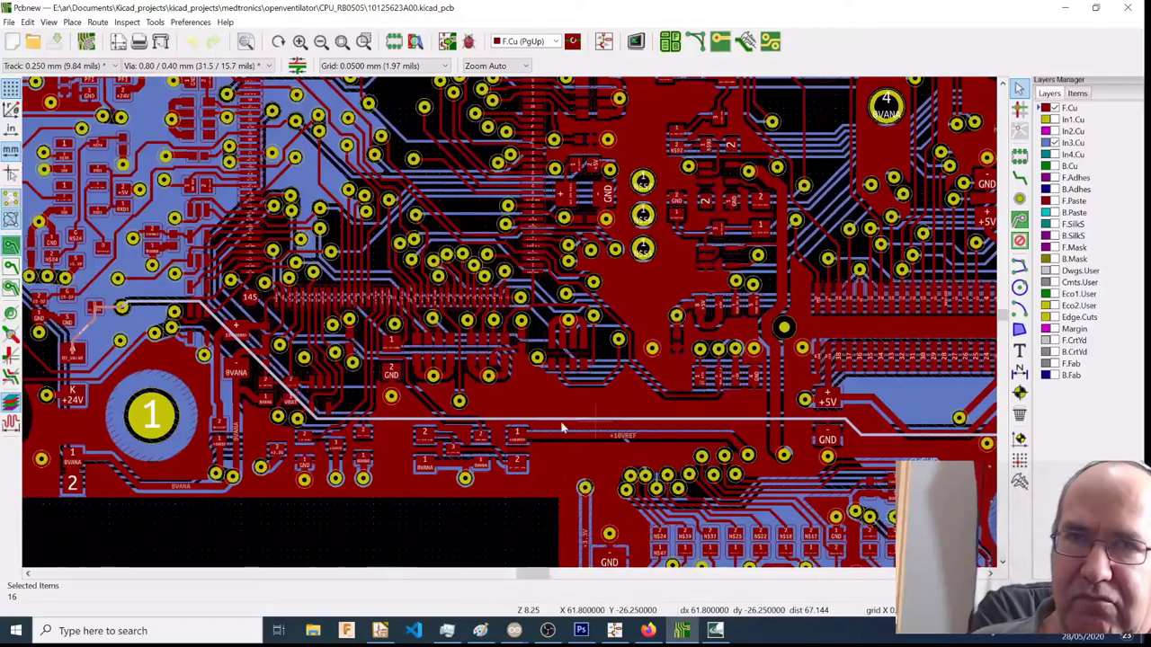
middle_drag(560, 423, 458, 421)
ctrl+scroll(459, 421, right, 8)
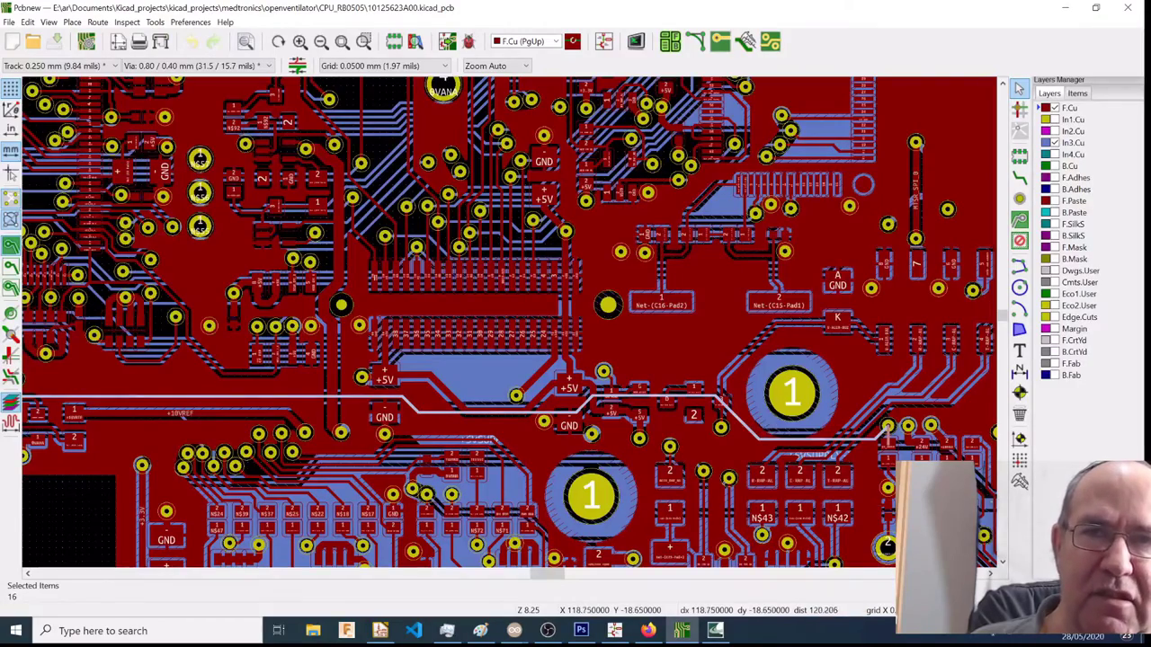
Zoom onto the connector pads beside +24V near C123 and C124, then open the View menu.
middle_drag(895, 507, 795, 440)
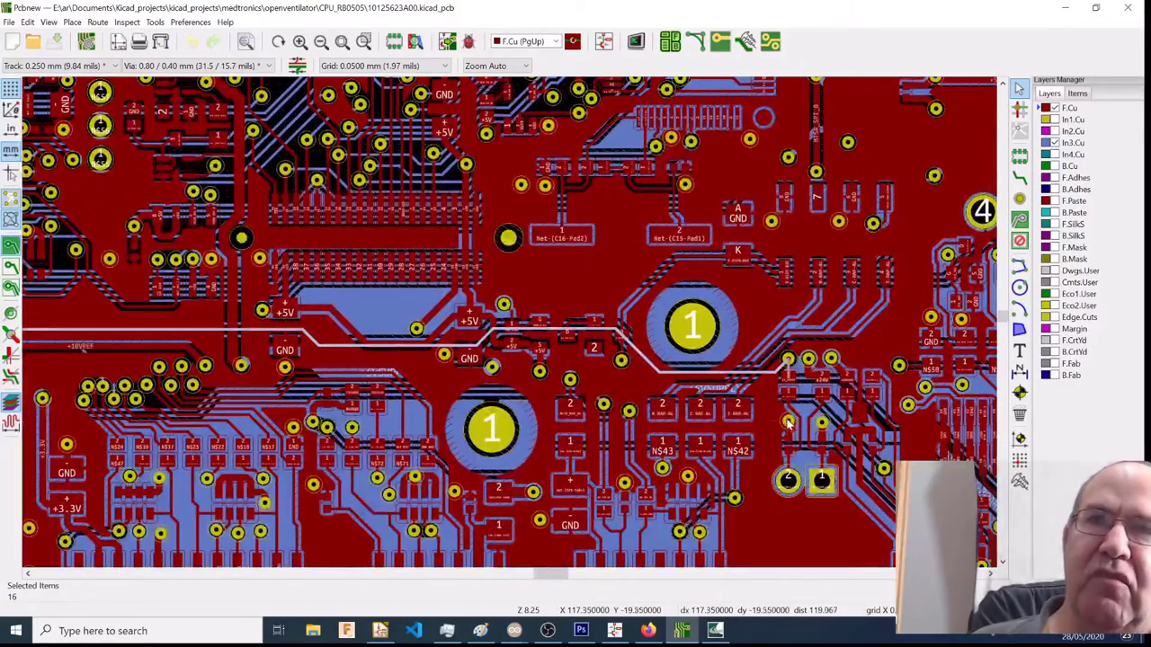
scroll(788, 421, up, 2)
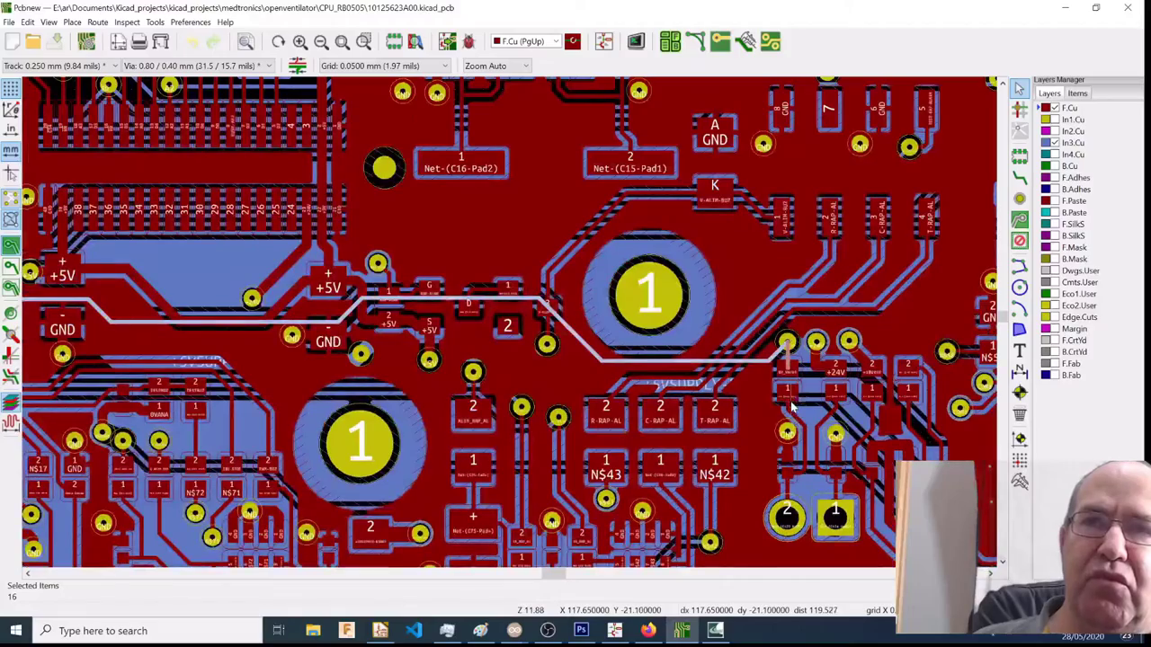
scroll(792, 409, up, 5)
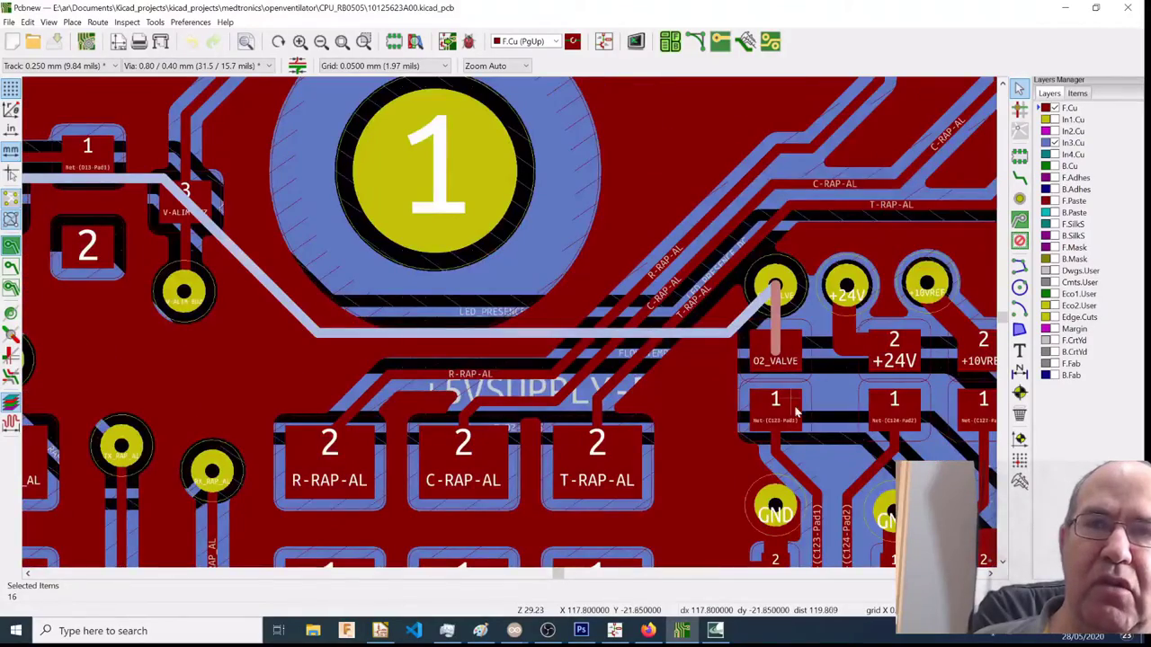
shift+scroll(802, 400, down, 5)
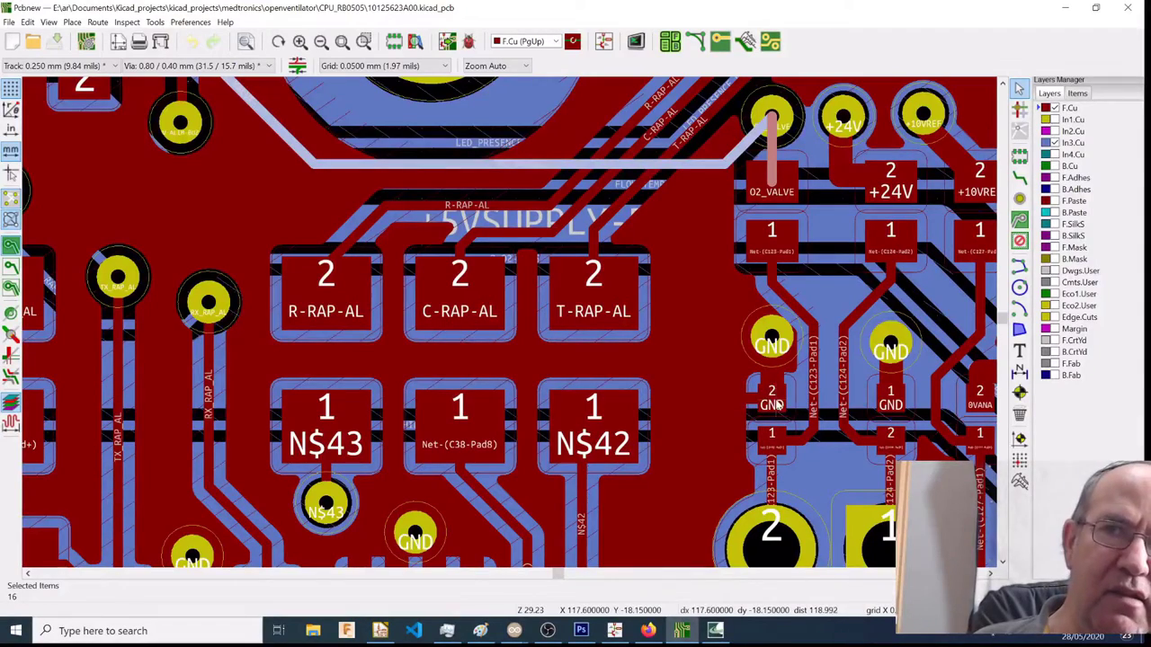
shift+scroll(775, 421, down, 2)
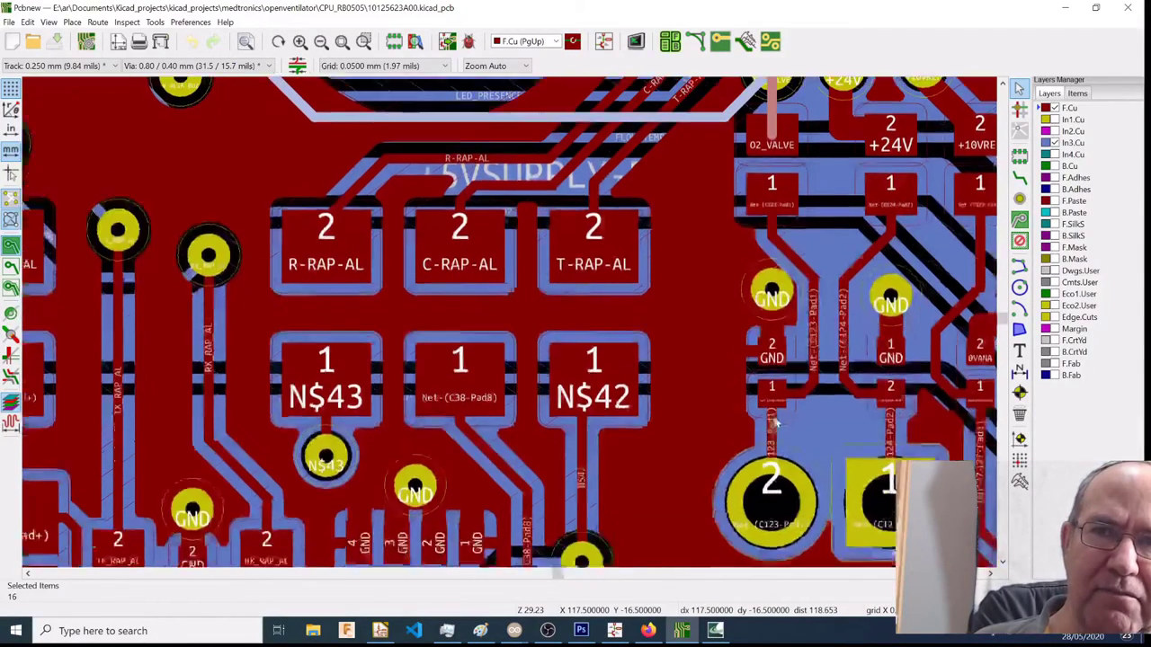
shift+scroll(773, 423, down, 3)
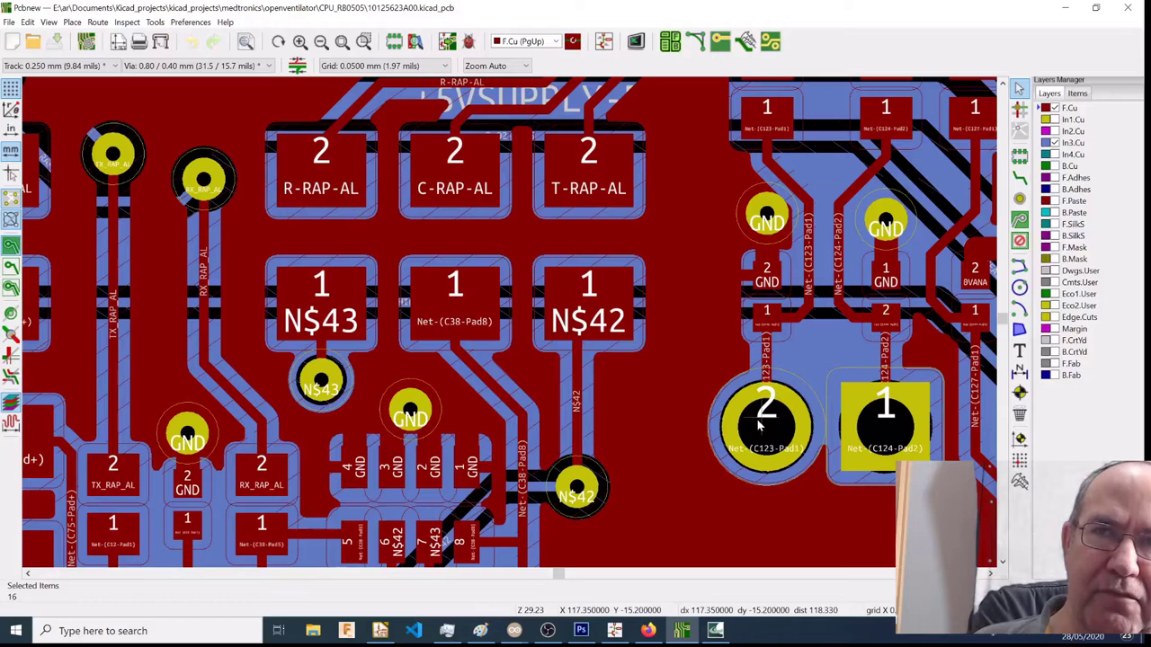
click(50, 22)
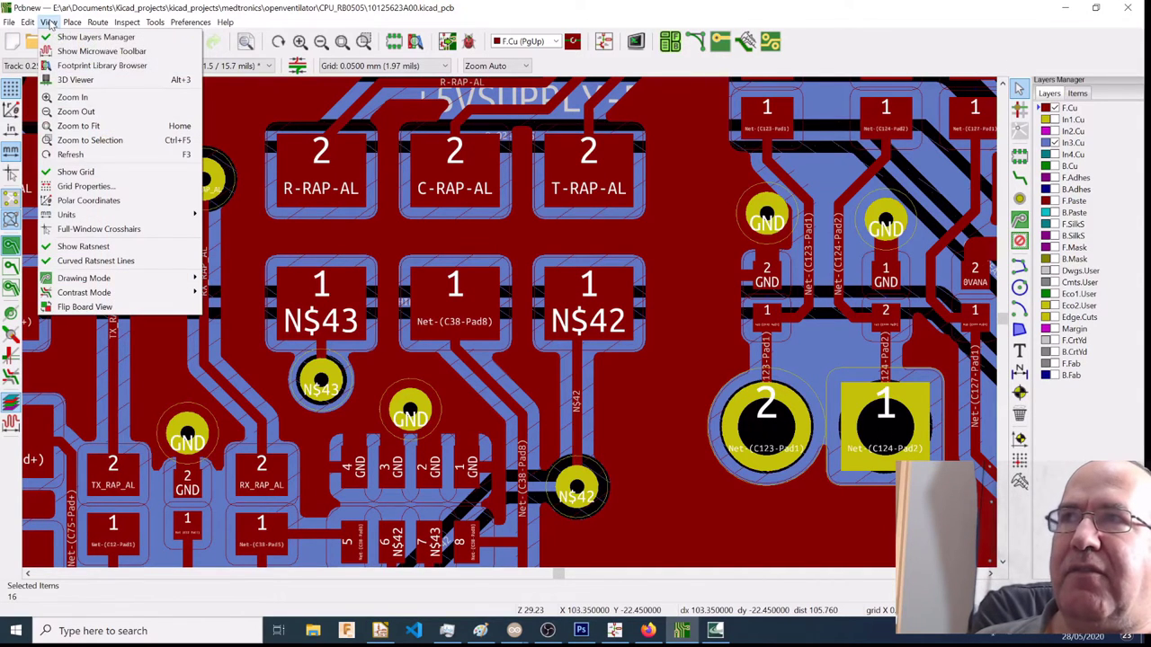
Open the board in the 3D Viewer and zoom and pan to the lower connector row.
click(54, 80)
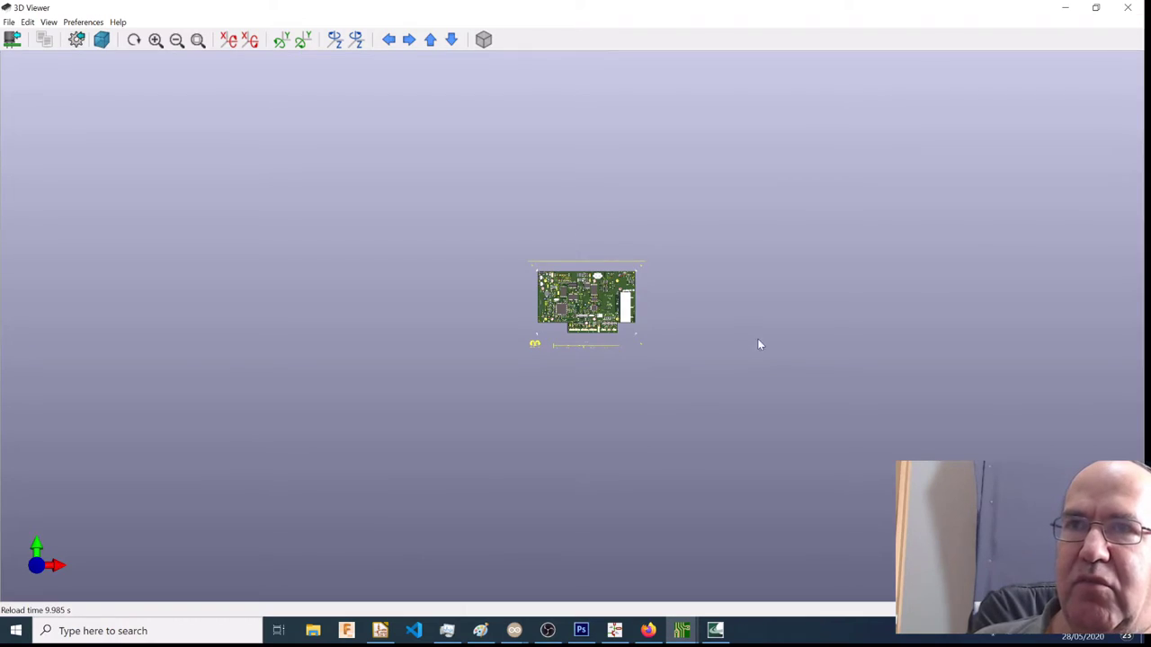
scroll(618, 321, up, 5)
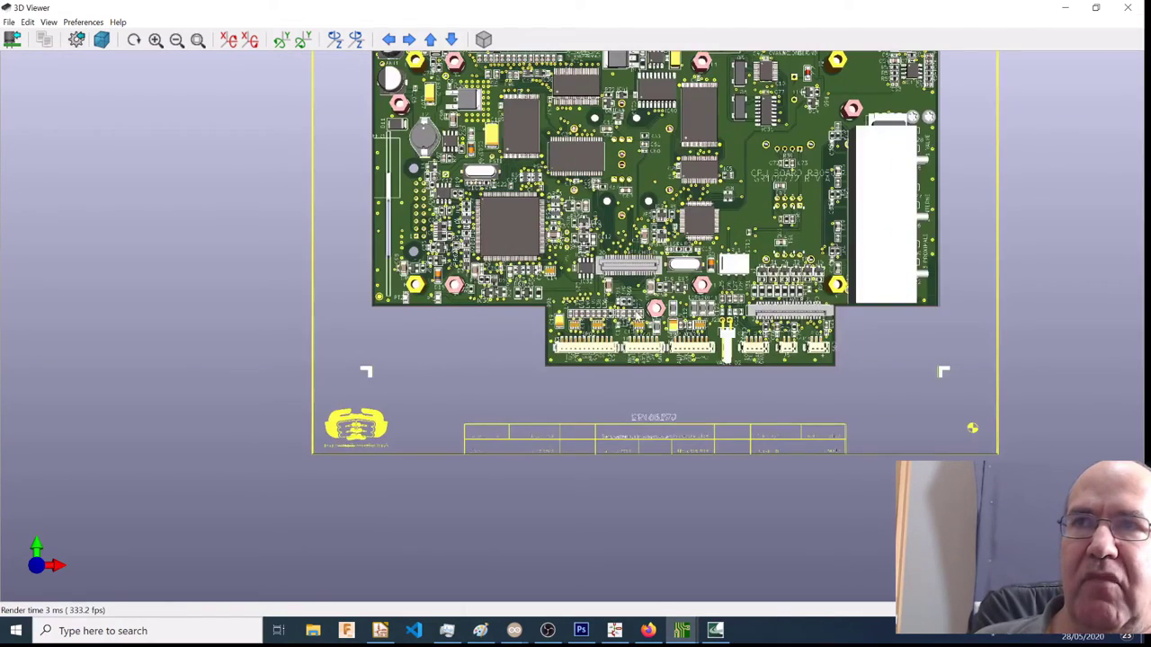
scroll(459, 449, up, 5)
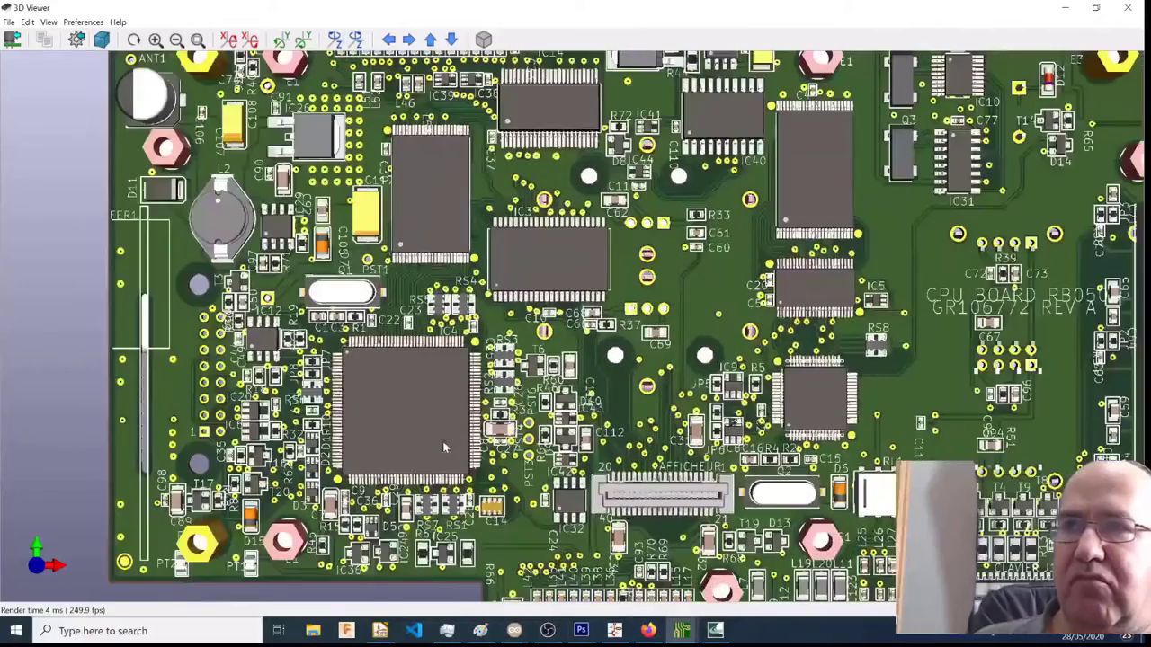
middle_drag(443, 448, 675, 385)
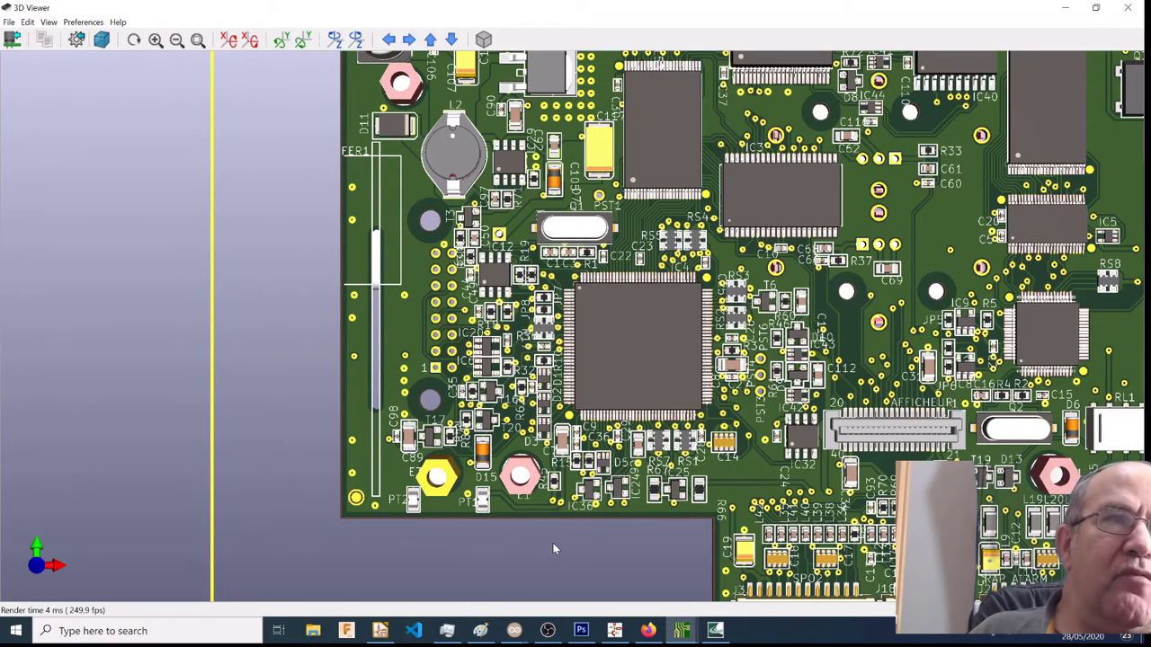
middle_drag(553, 543, 257, 454)
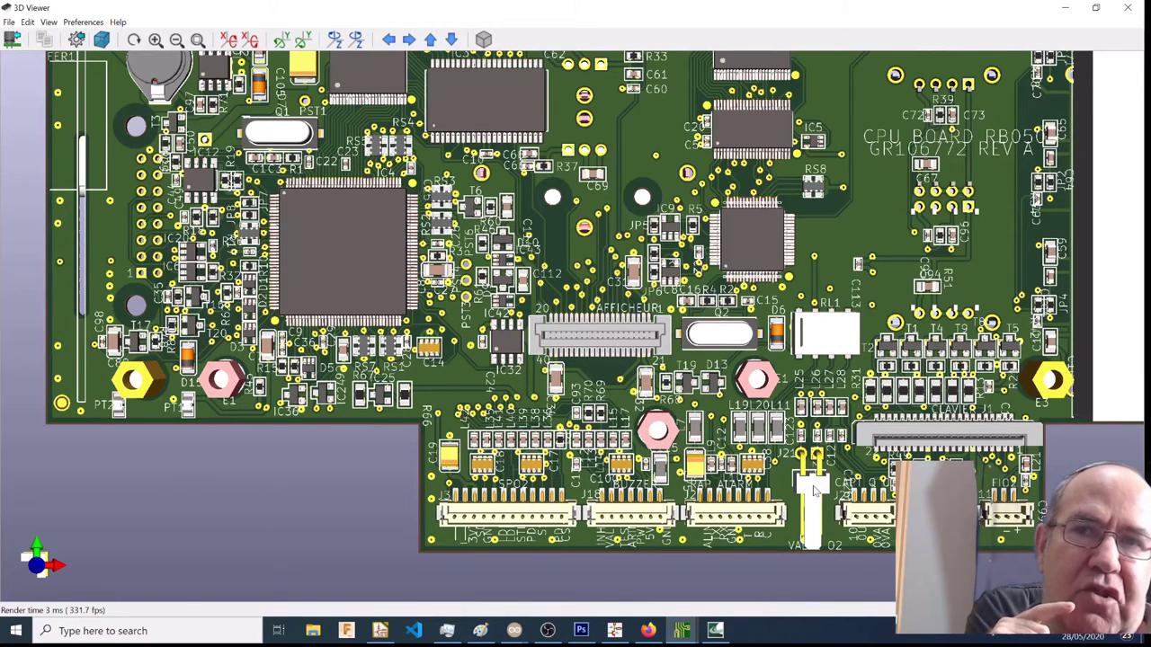
Tilt the 3D board and centre the VALVE O2 connector beside CAPT O2 and ALARM.
drag(814, 490, 782, 486)
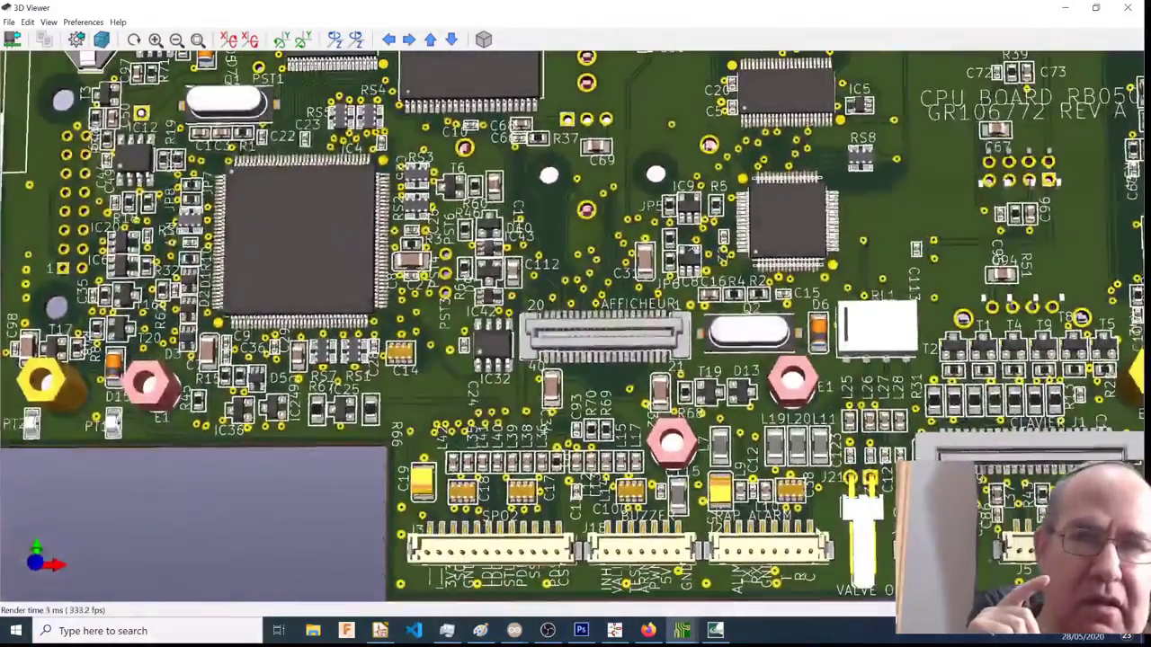
middle_drag(814, 526, 720, 511)
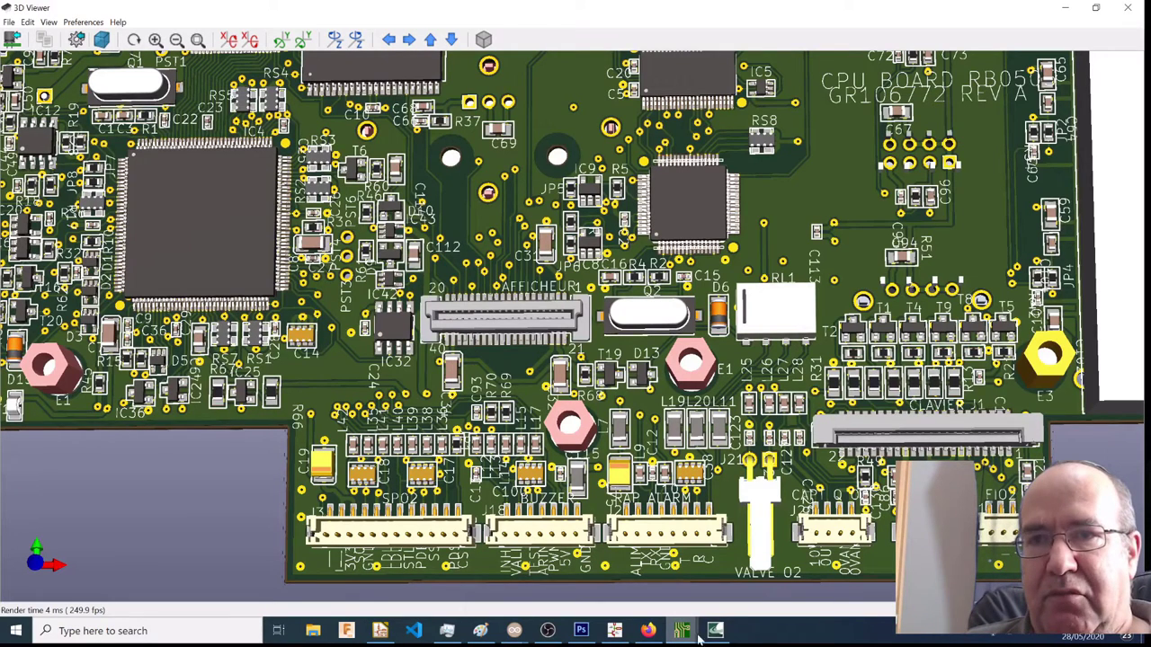
mouse_move(715, 636)
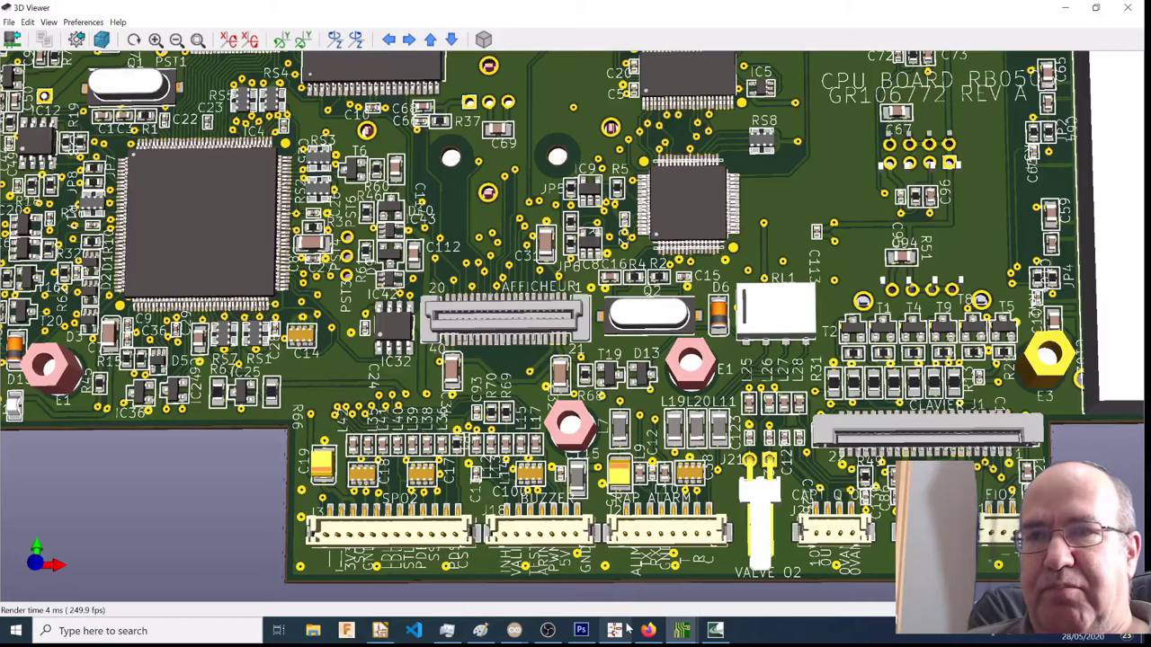
Return to Pcbnew and click the O2_VALVE track to list R-RAP-AL (F.Cu) and O2_VALVE (In3.Cu).
click(380, 631)
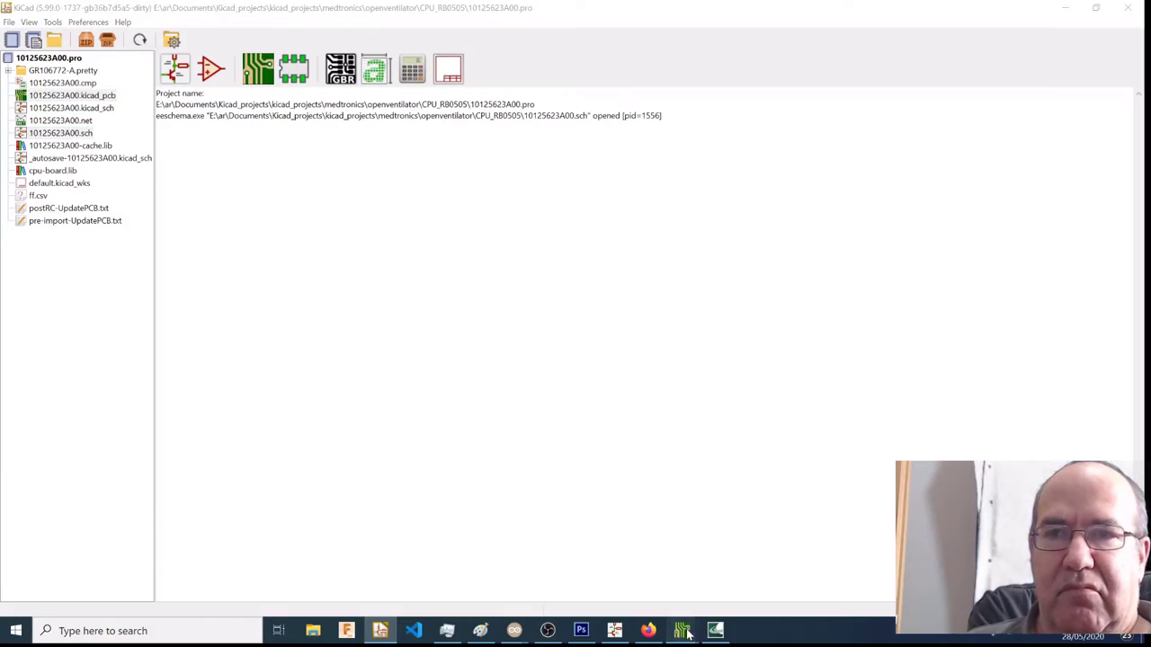
mouse_move(682, 630)
click(608, 552)
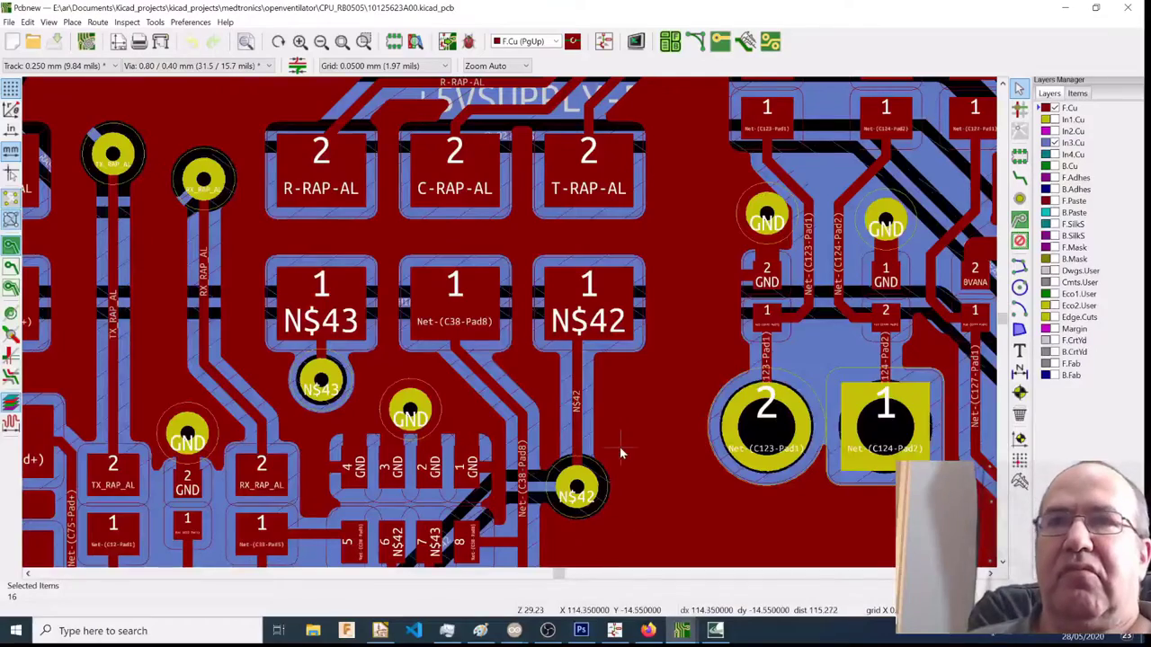
scroll(619, 447, down, 3)
mouse_move(775, 391)
middle_down()
mouse_move(719, 448)
mouse_move(732, 365)
mouse_move(745, 393)
mouse_move(764, 400)
middle_up()
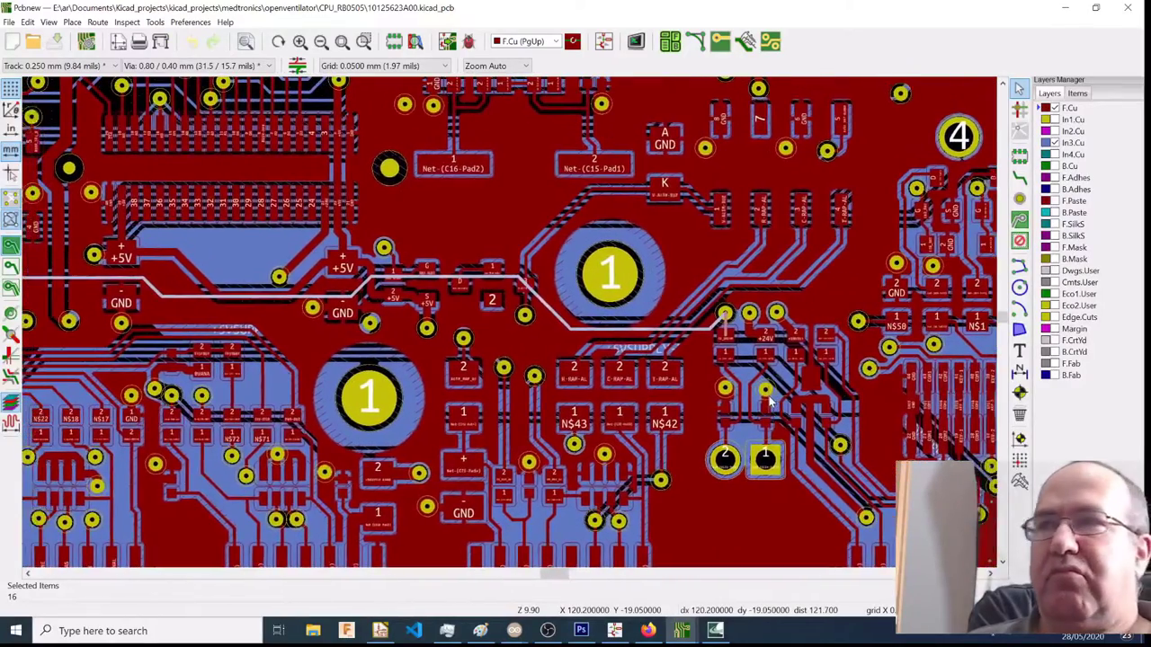
scroll(367, 366, down, 3)
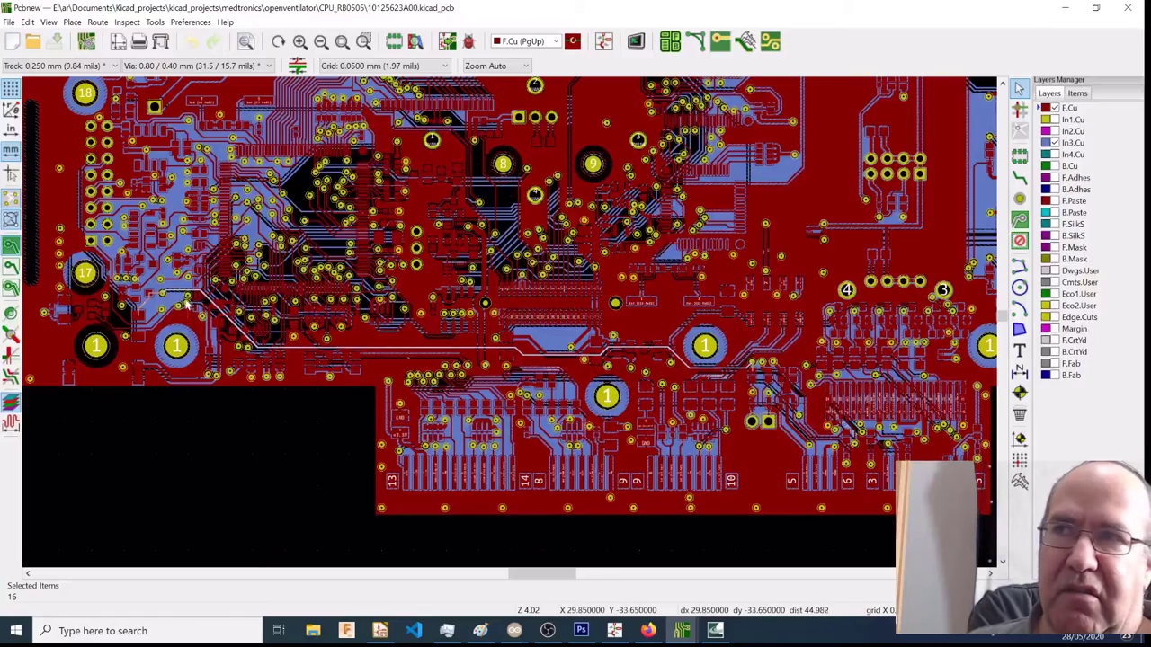
scroll(758, 373, up, 5)
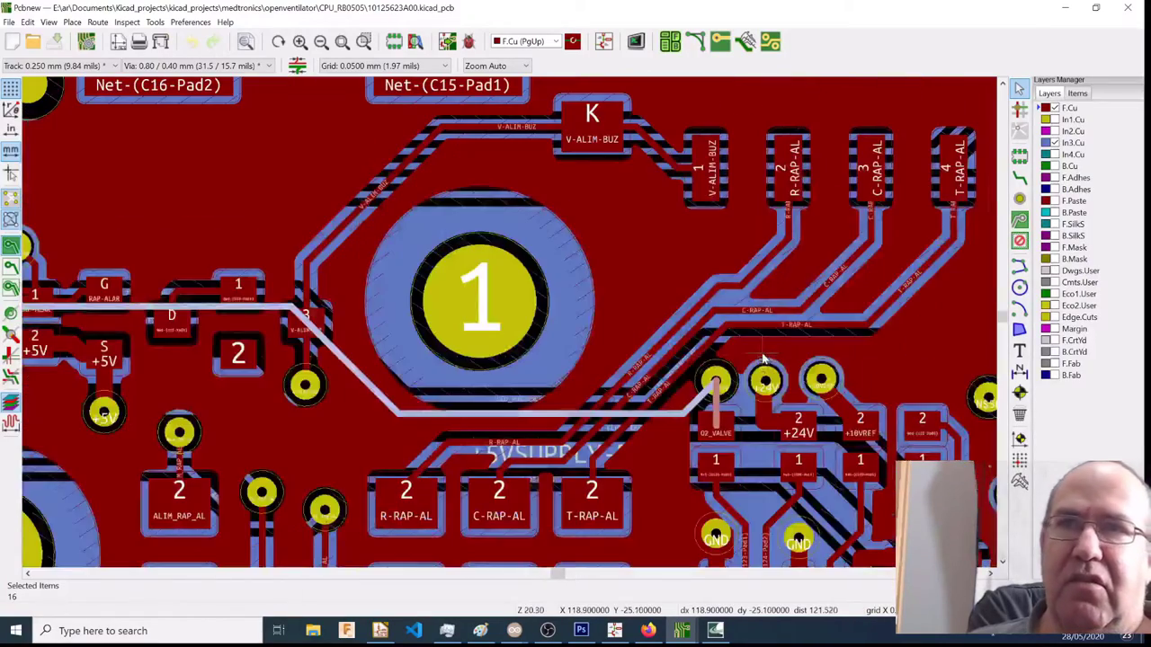
scroll(758, 373, up, 3)
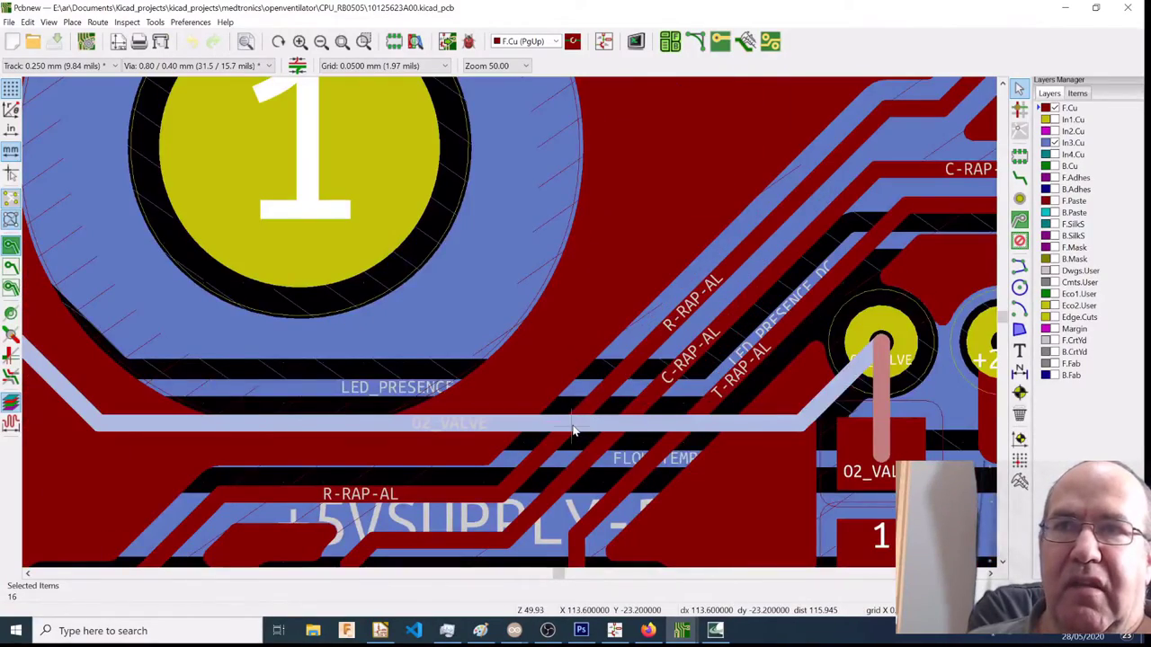
click(572, 424)
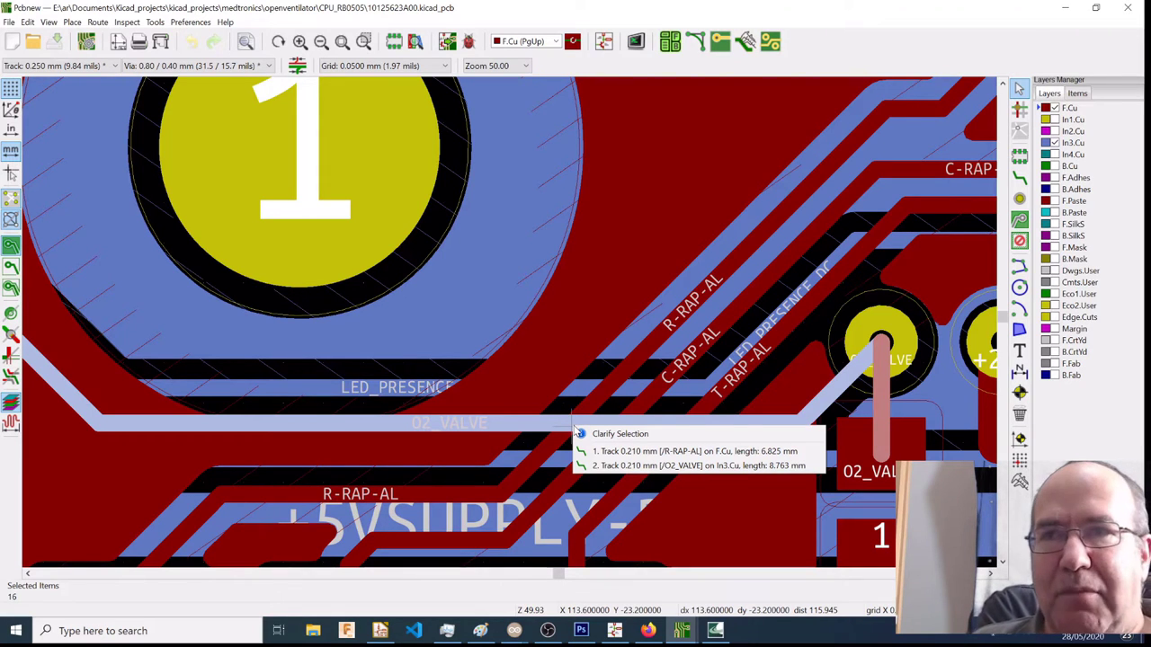
mouse_move(710, 632)
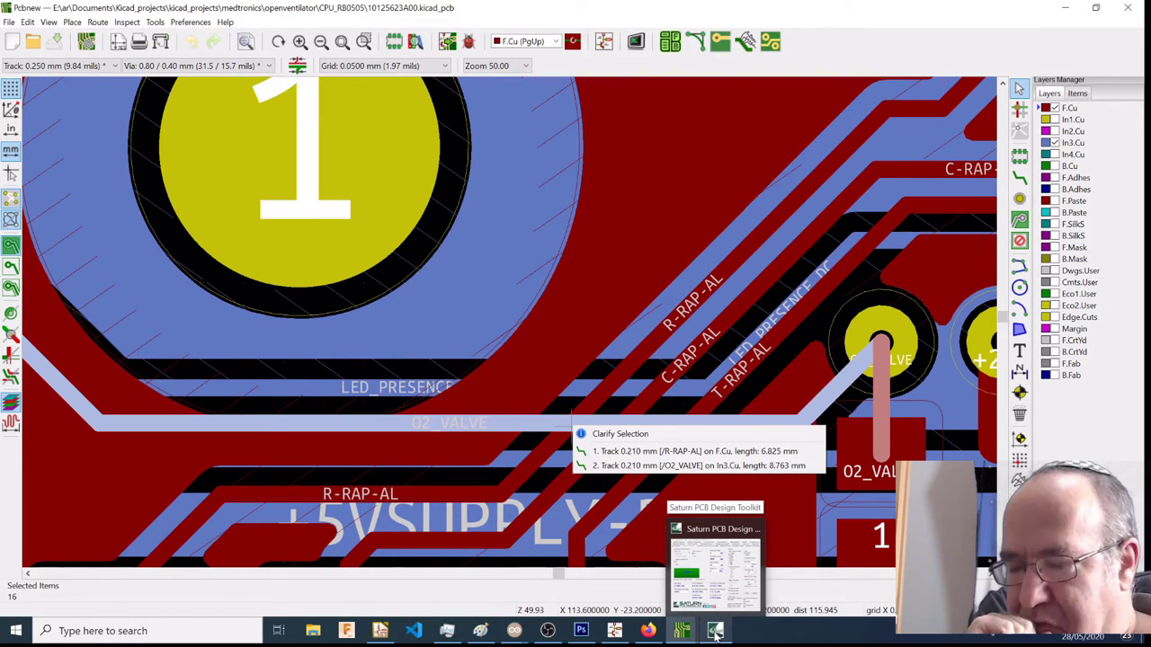
Switch to Saturn PCB Toolkit and mark the 0.4578 A conductor current result.
click(714, 632)
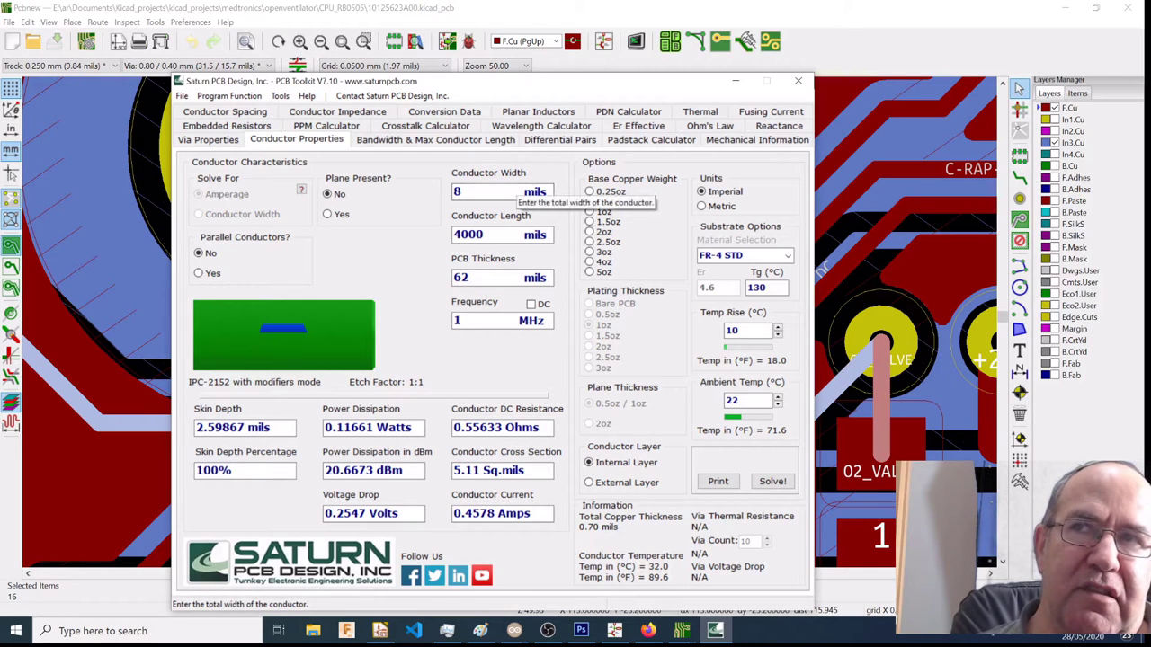
click(503, 232)
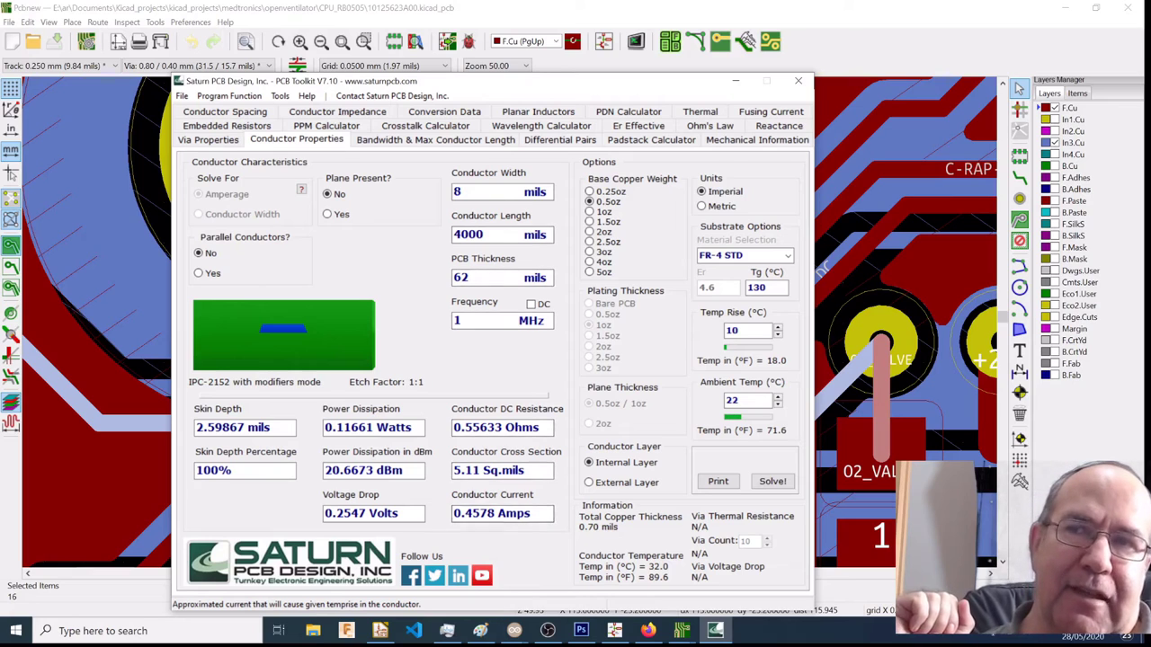
drag(549, 513, 454, 514)
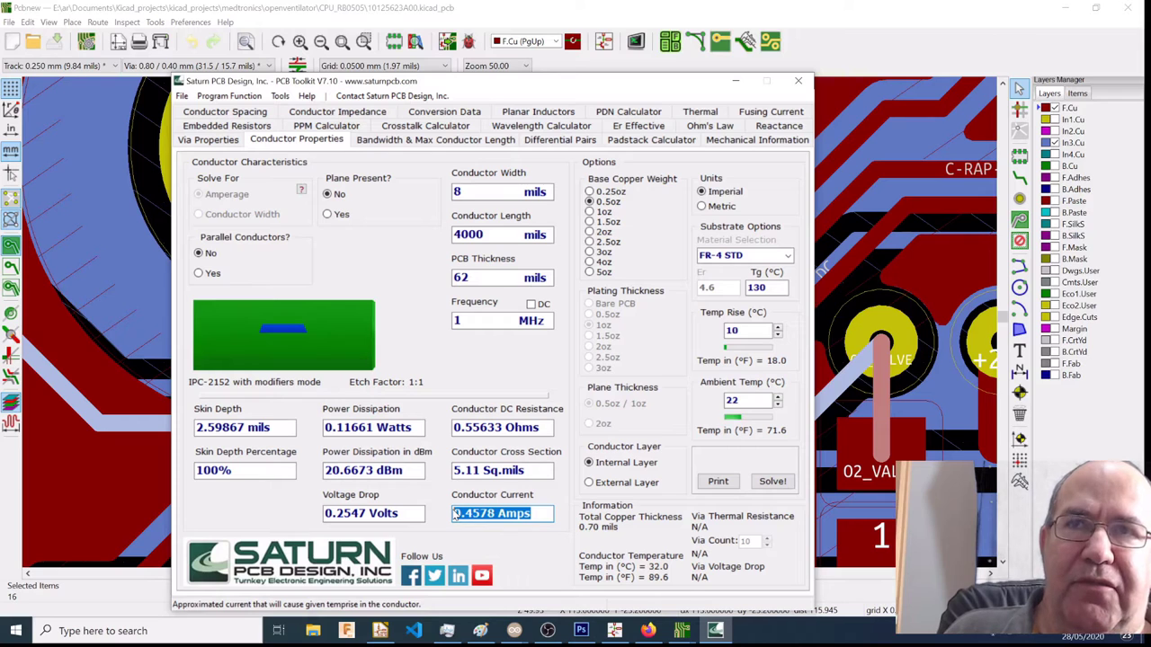
Set Temp Rise to 20 and solve for 0.6211 A, then minimize the toolkit.
click(754, 331)
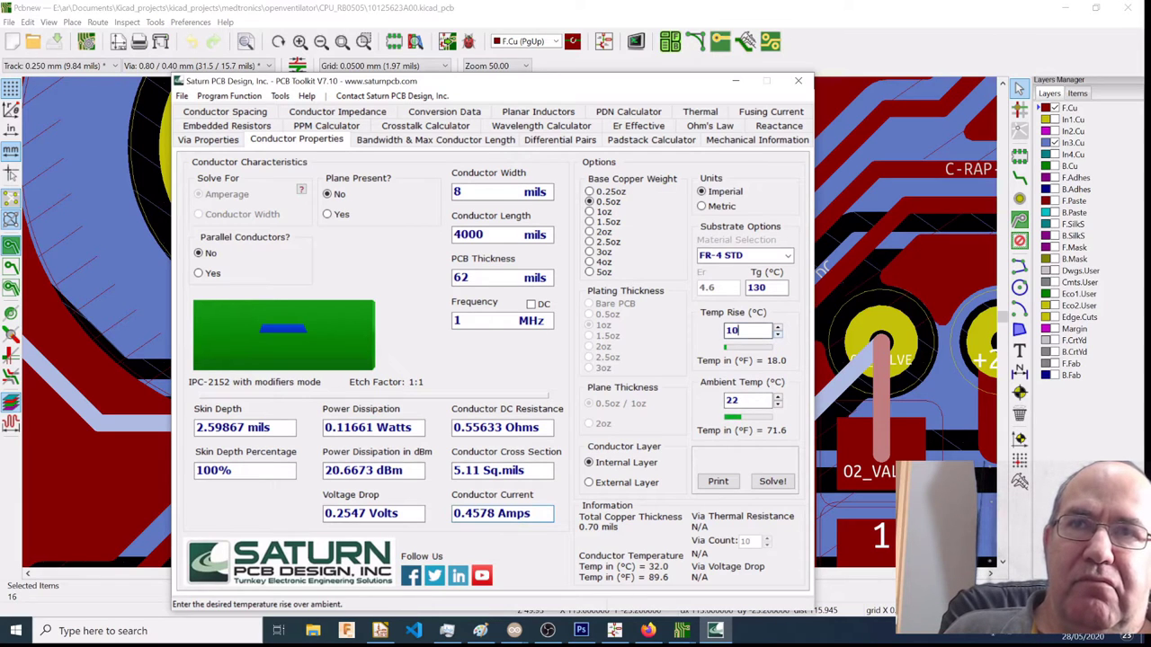
double_click(753, 331)
text(2)
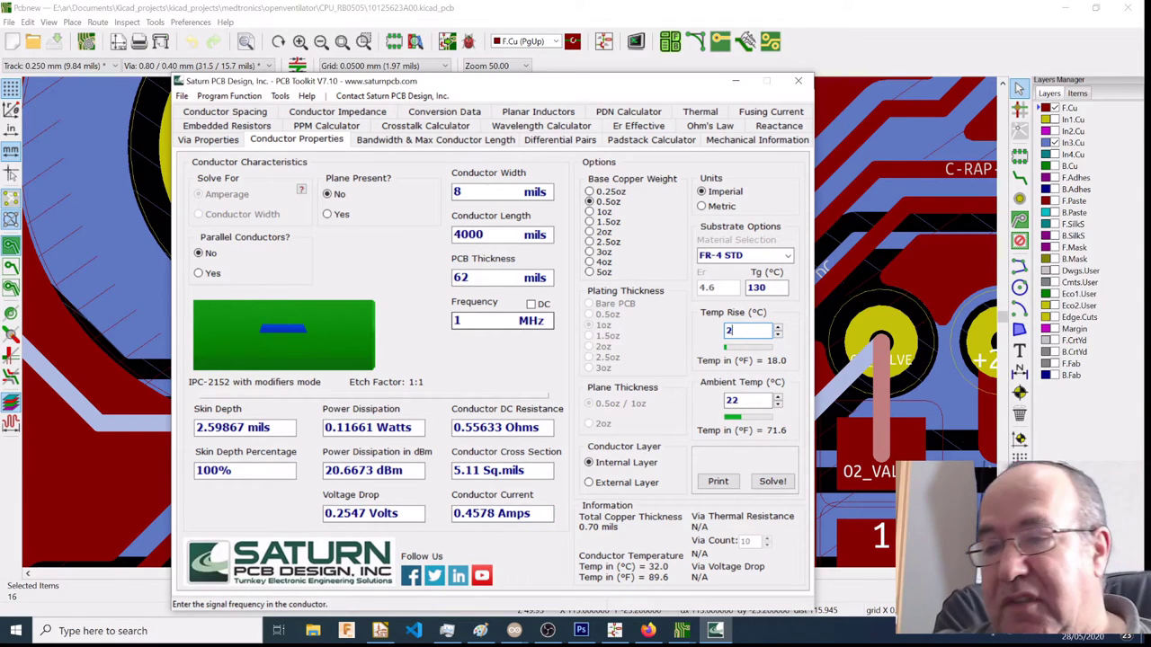
text(0)
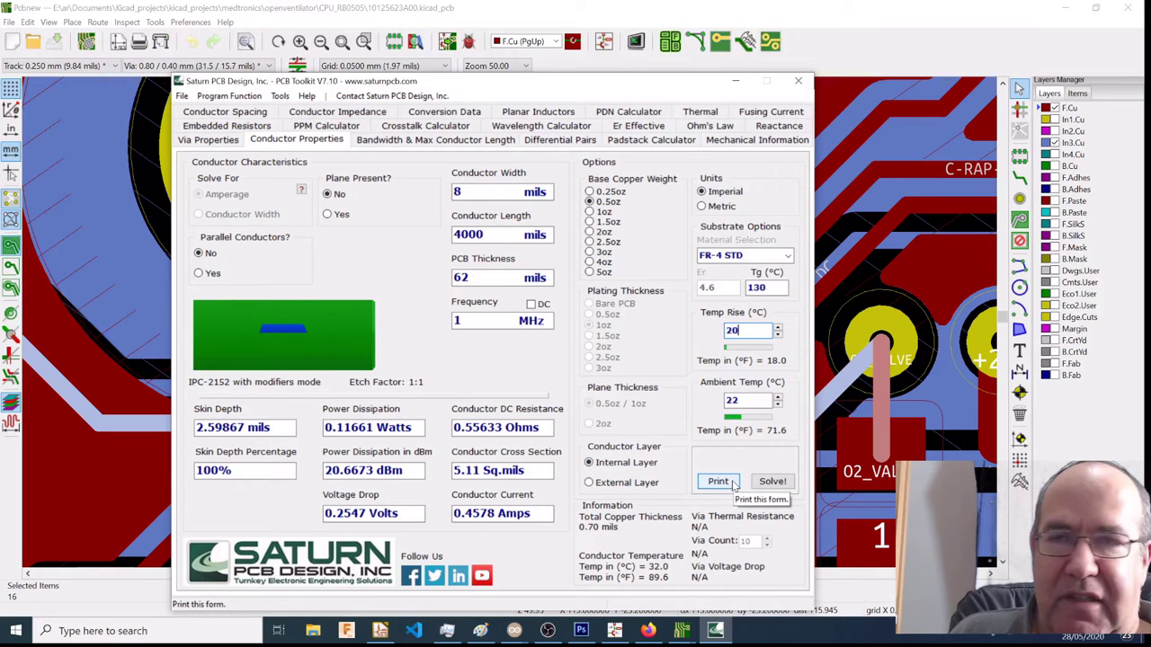
click(766, 483)
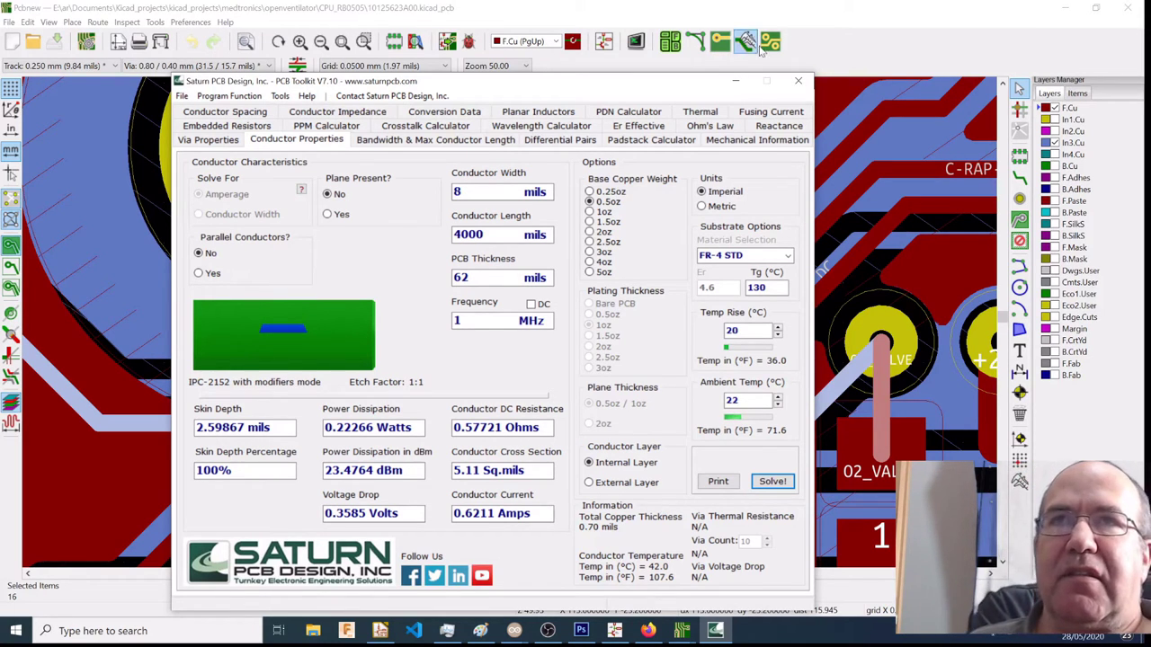
click(737, 81)
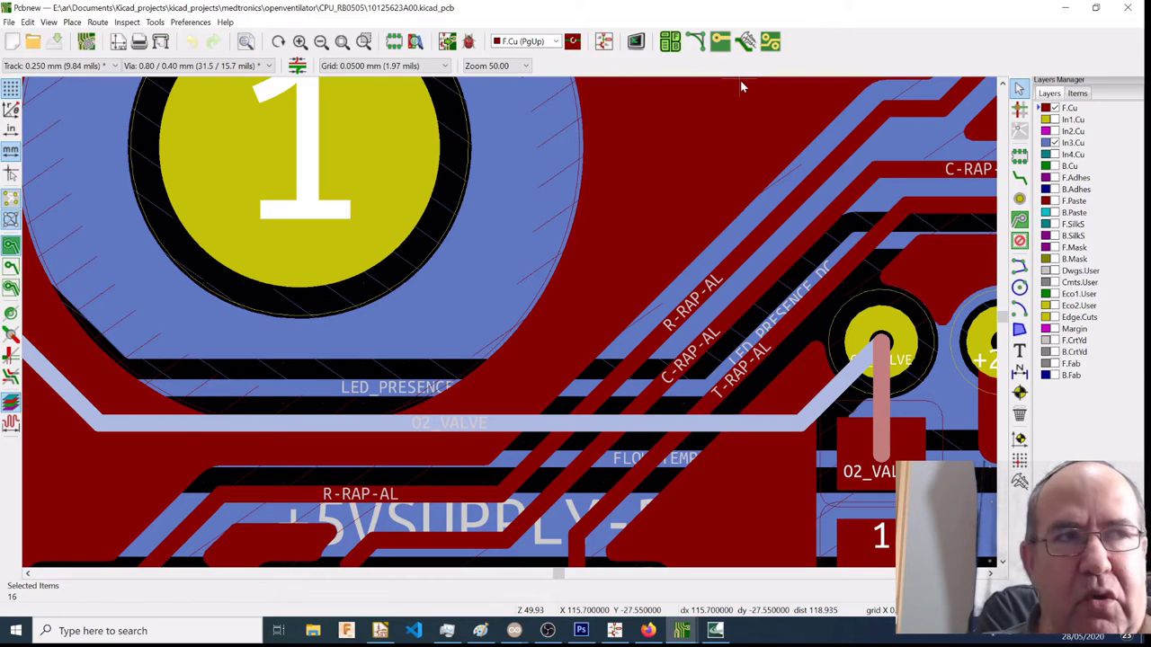
Zoom out and pan to show the whole CPU_RB0505 board with the O2_VALVE track.
scroll(376, 225, down, 1)
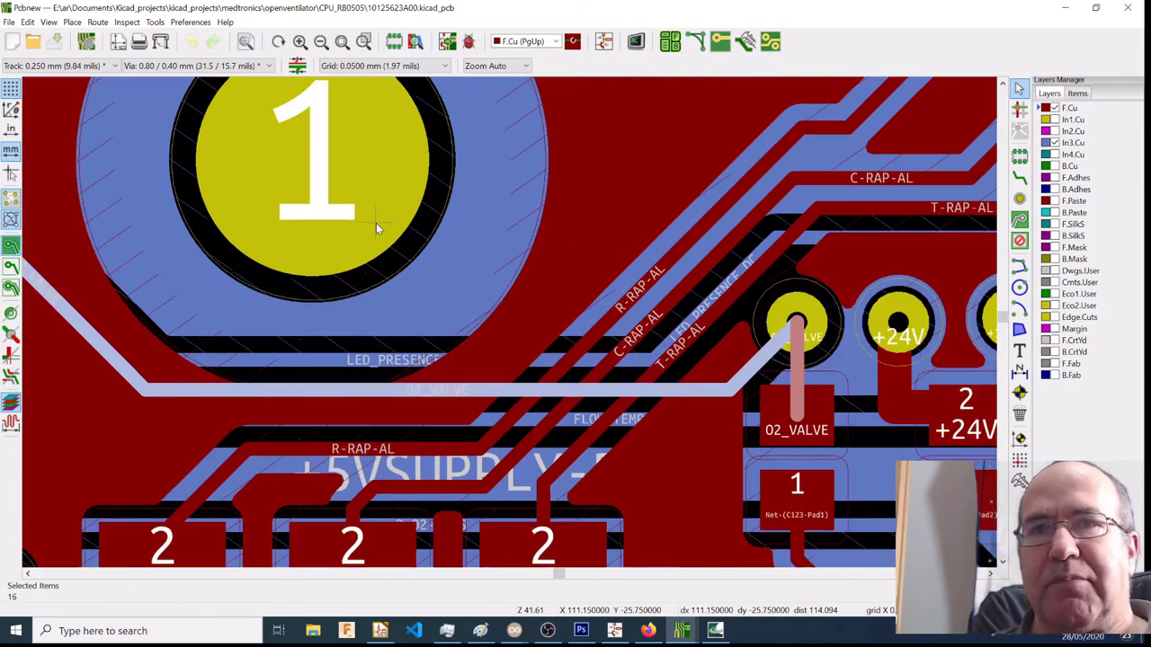
scroll(376, 227, down, 4)
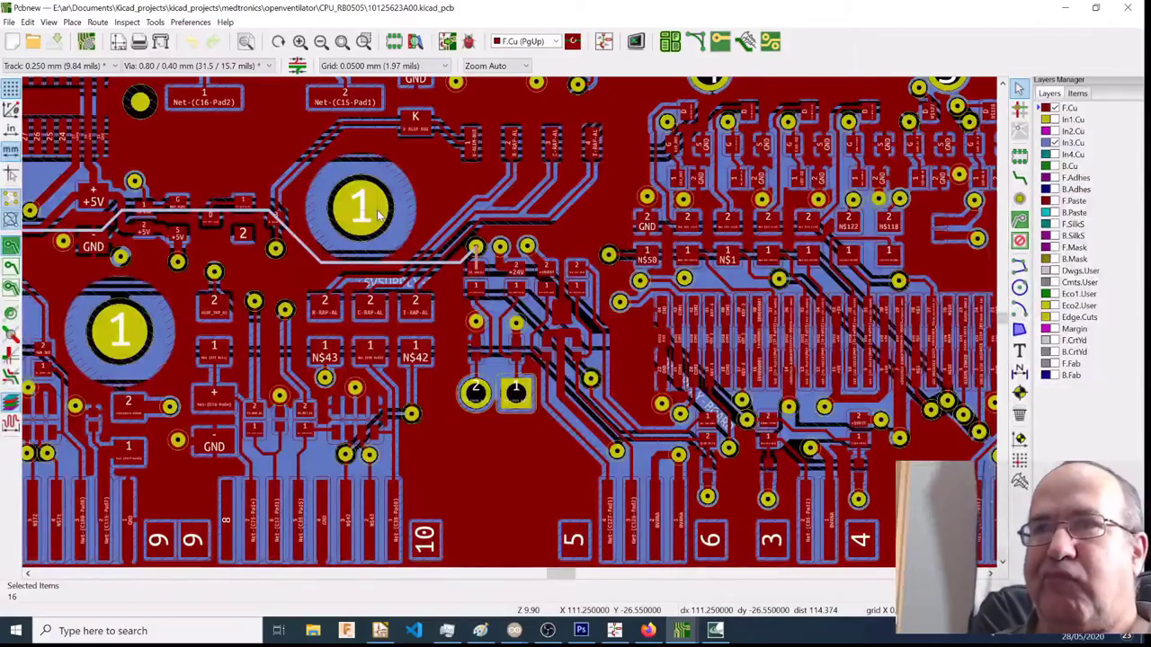
middle_drag(378, 214, 390, 292)
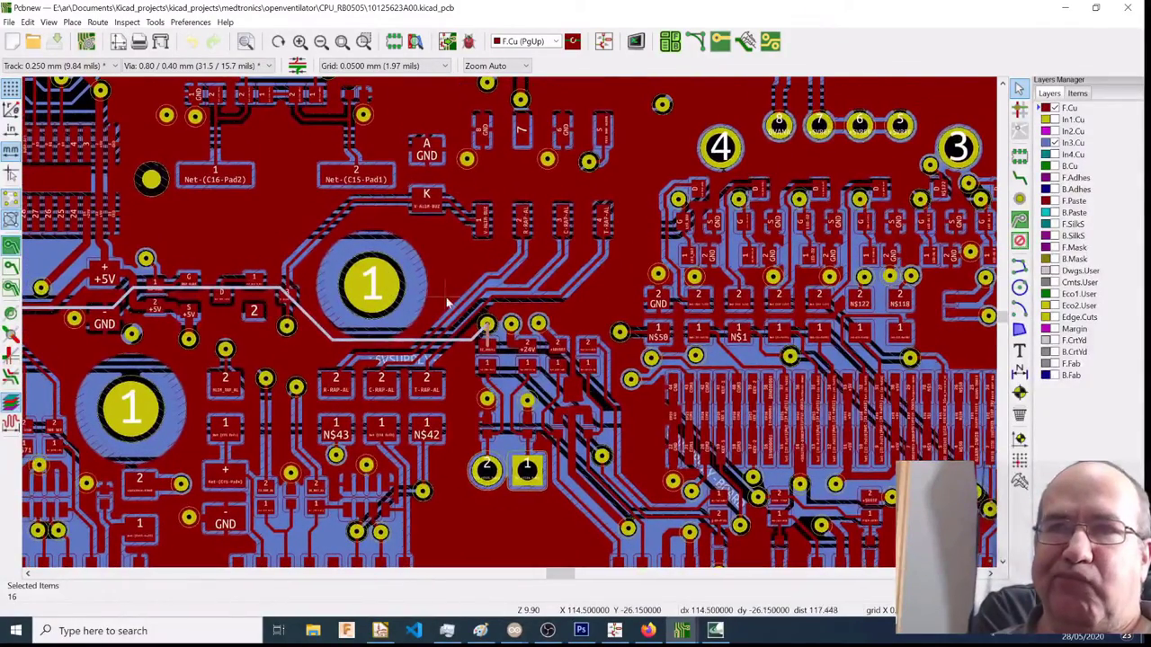
scroll(335, 219, down, 1)
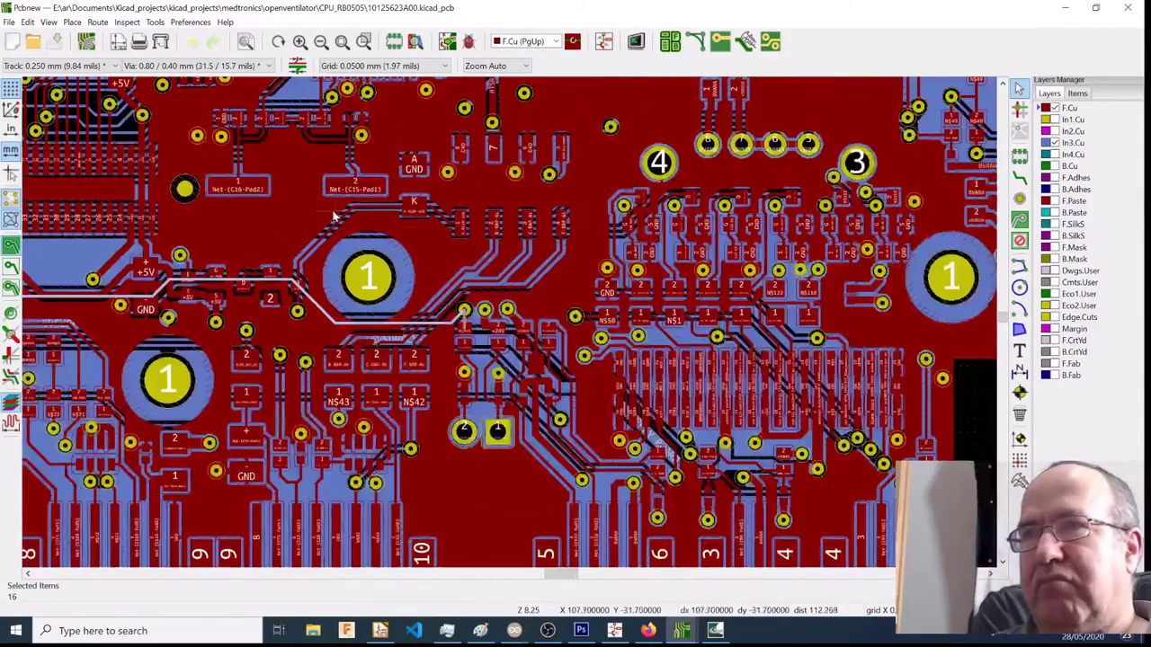
middle_drag(332, 217, 580, 345)
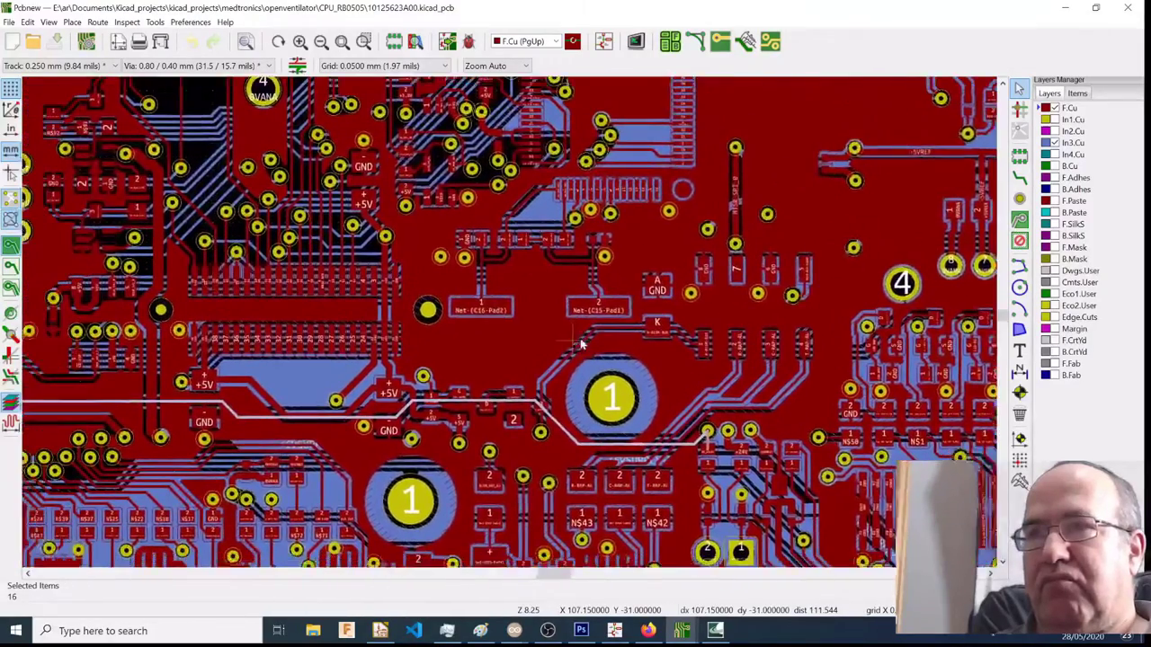
scroll(576, 323, down, 4)
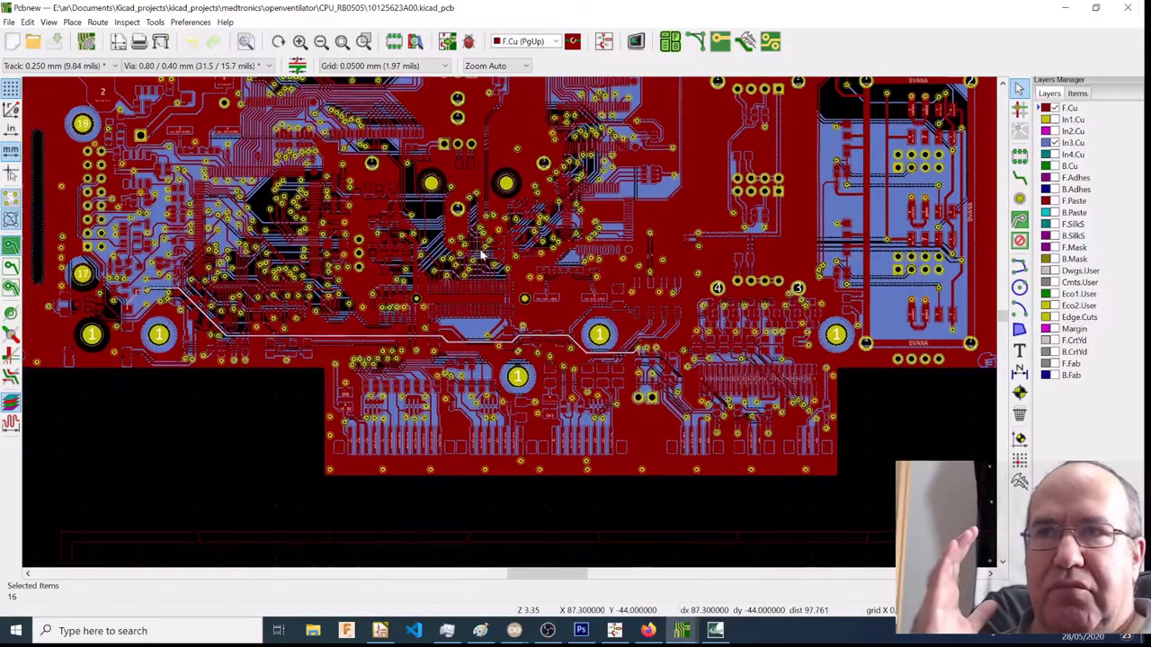
Pan and zoom onto the 26-pin J7 connector pads, with pins 1, 4, 24, 25 on GND.
middle_drag(481, 256, 536, 509)
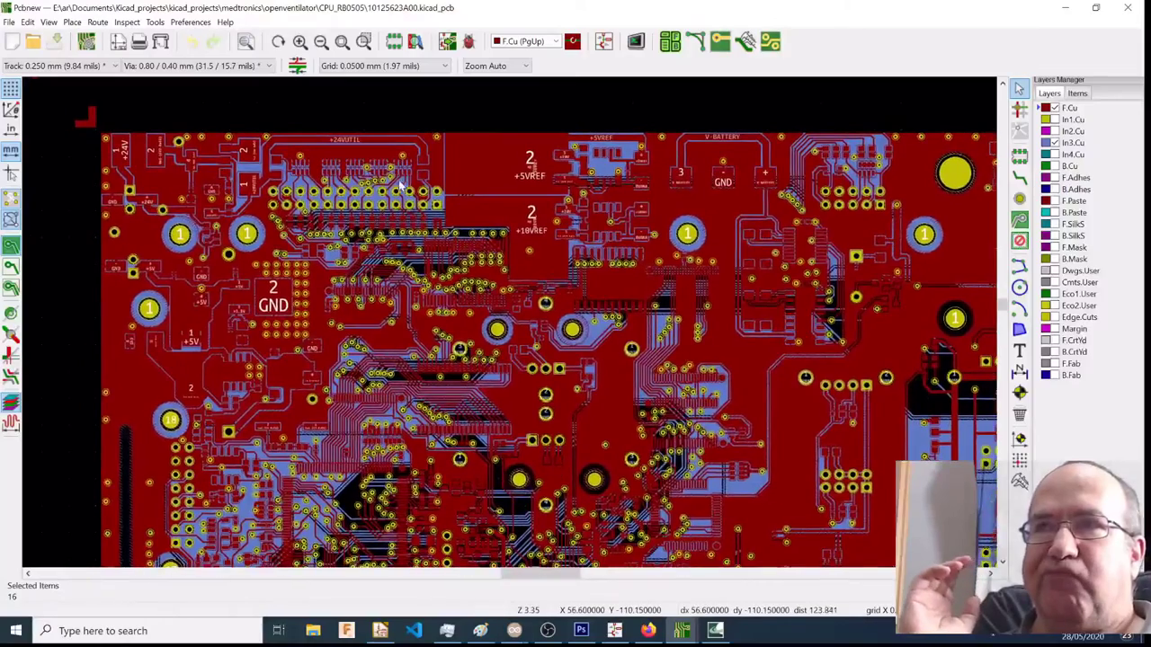
scroll(393, 175, up, 6)
scroll(311, 212, up, 3)
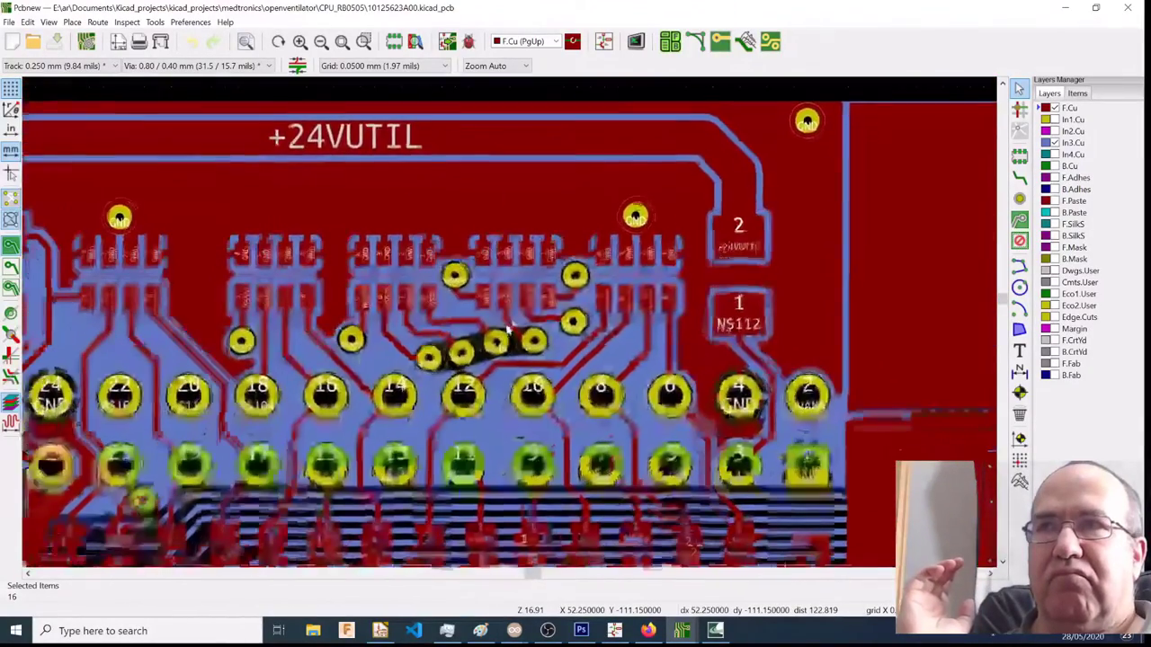
middle_drag(508, 331, 617, 284)
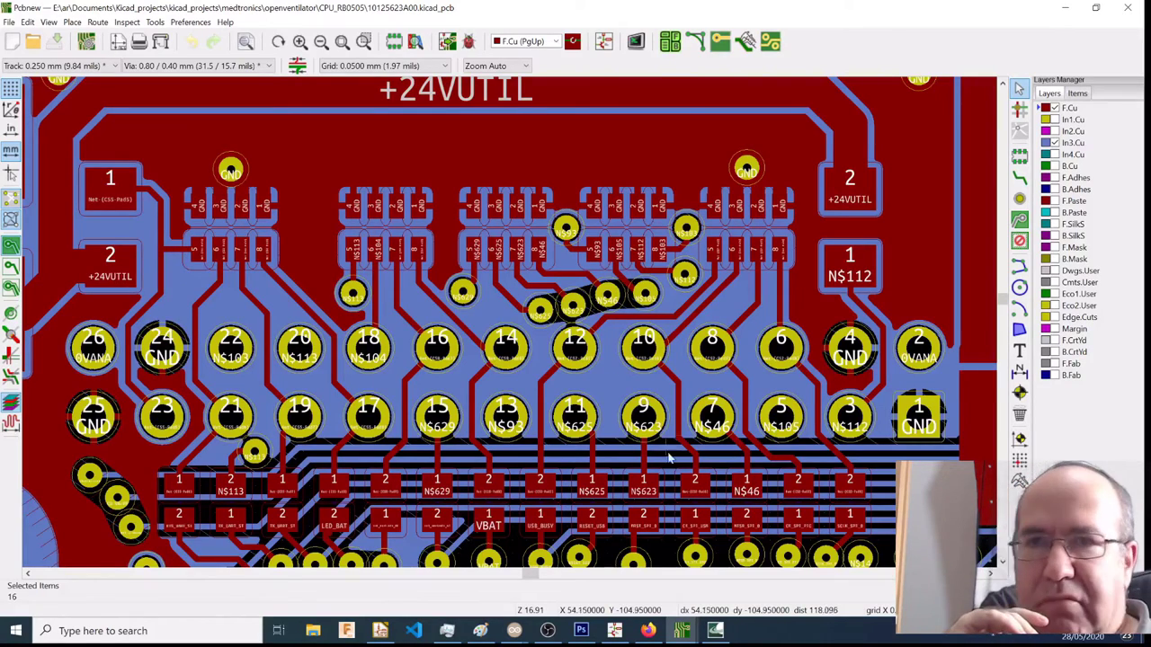
Switch to the 3D Viewer and adjust the zoom on the board.
mouse_move(685, 632)
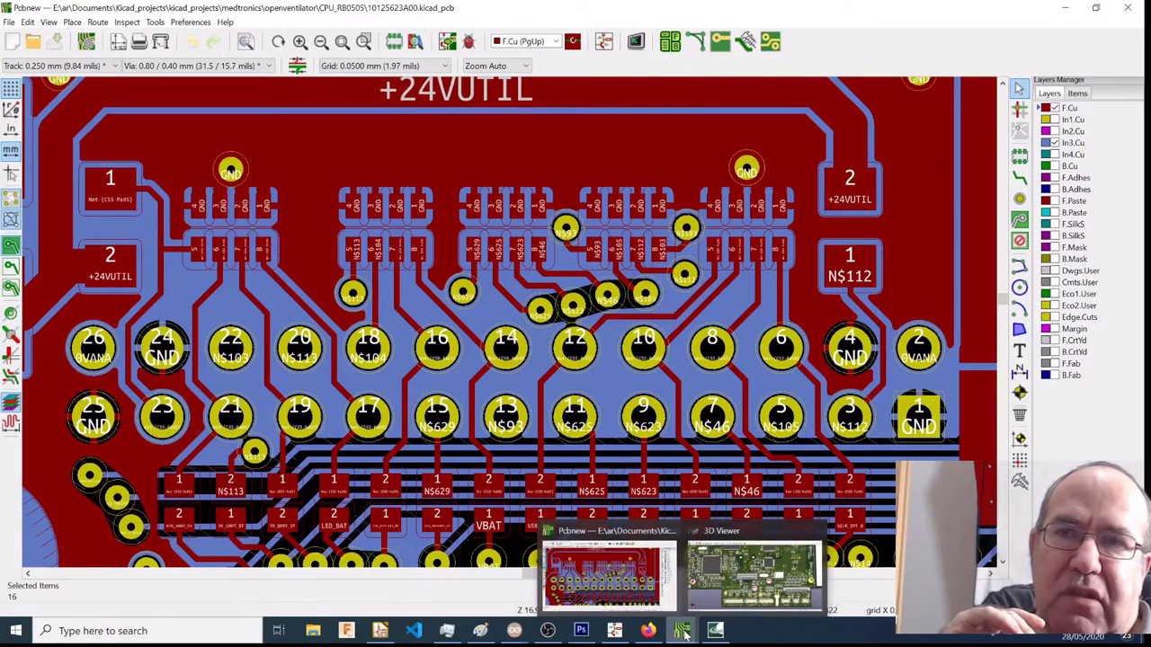
click(754, 576)
scroll(576, 323, up, 3)
scroll(576, 324, down, 2)
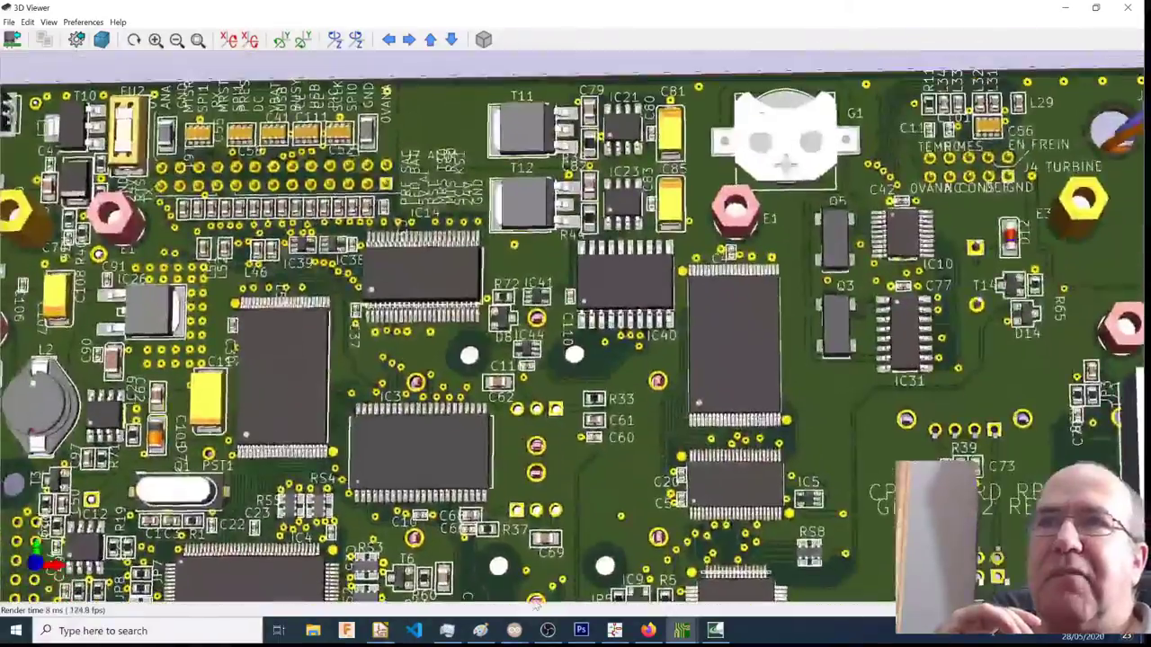
shift+scroll(575, 324, down, 4)
scroll(576, 324, up, 1)
scroll(560, 382, down, 3)
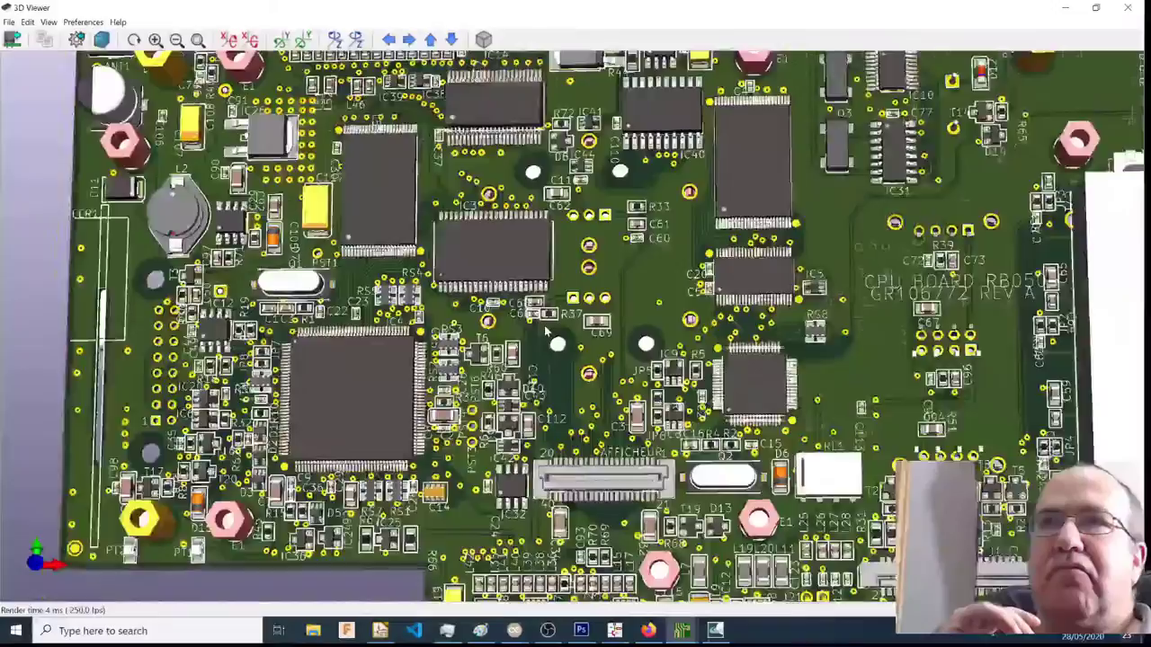
scroll(559, 382, up, 2)
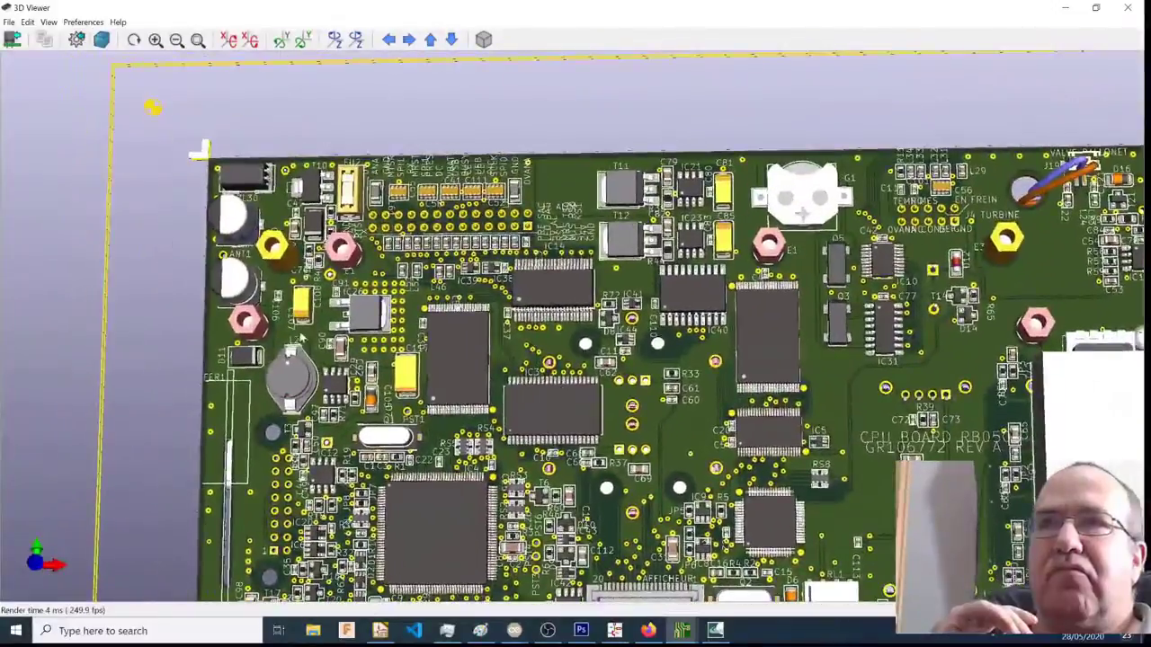
Tilt and orbit the 3D board around J7, then swing over to the CPU area.
drag(559, 382, 867, 344)
drag(518, 304, 760, 221)
scroll(642, 171, up, 2)
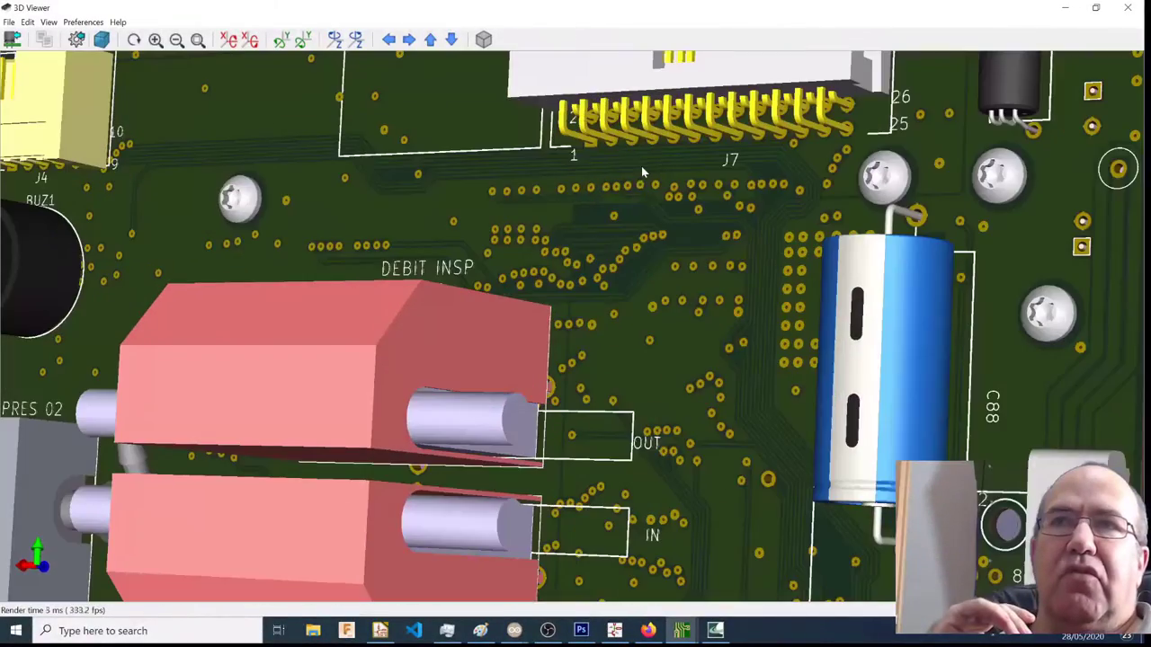
drag(642, 177, 559, 257)
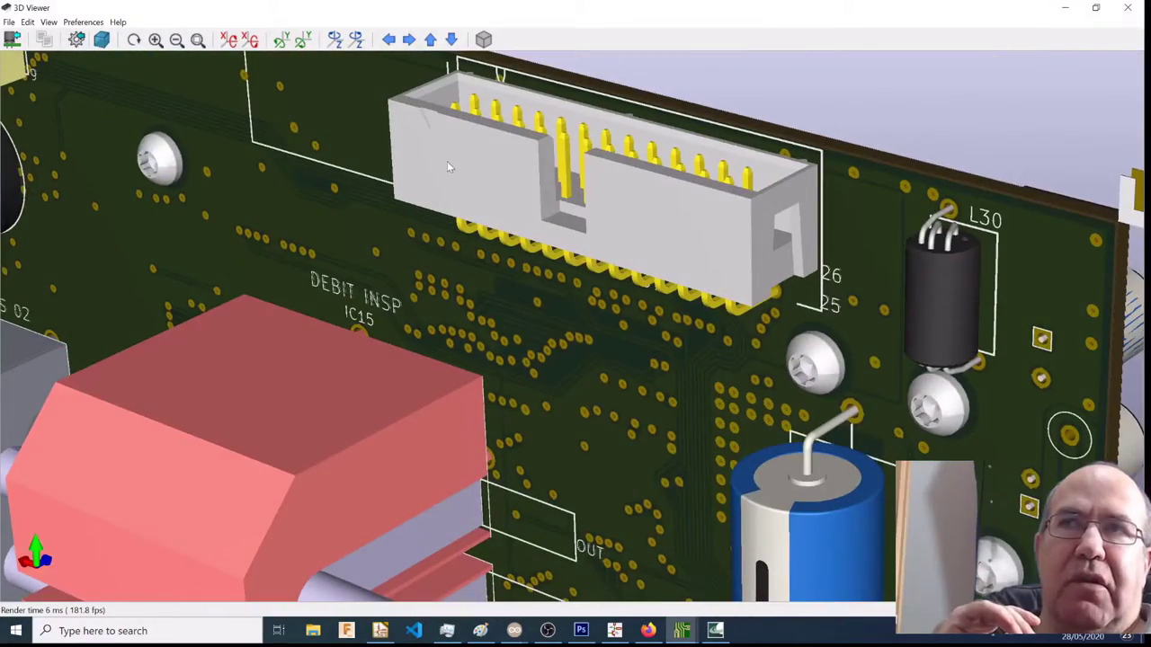
drag(984, 262, 165, 289)
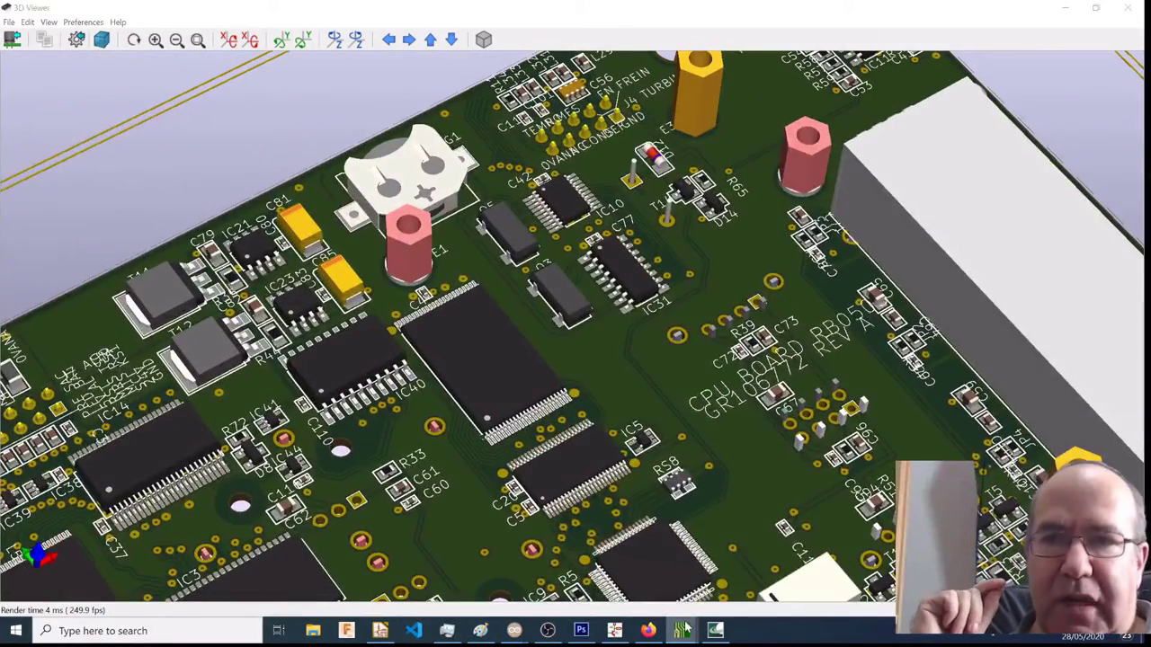
mouse_move(681, 632)
click(598, 576)
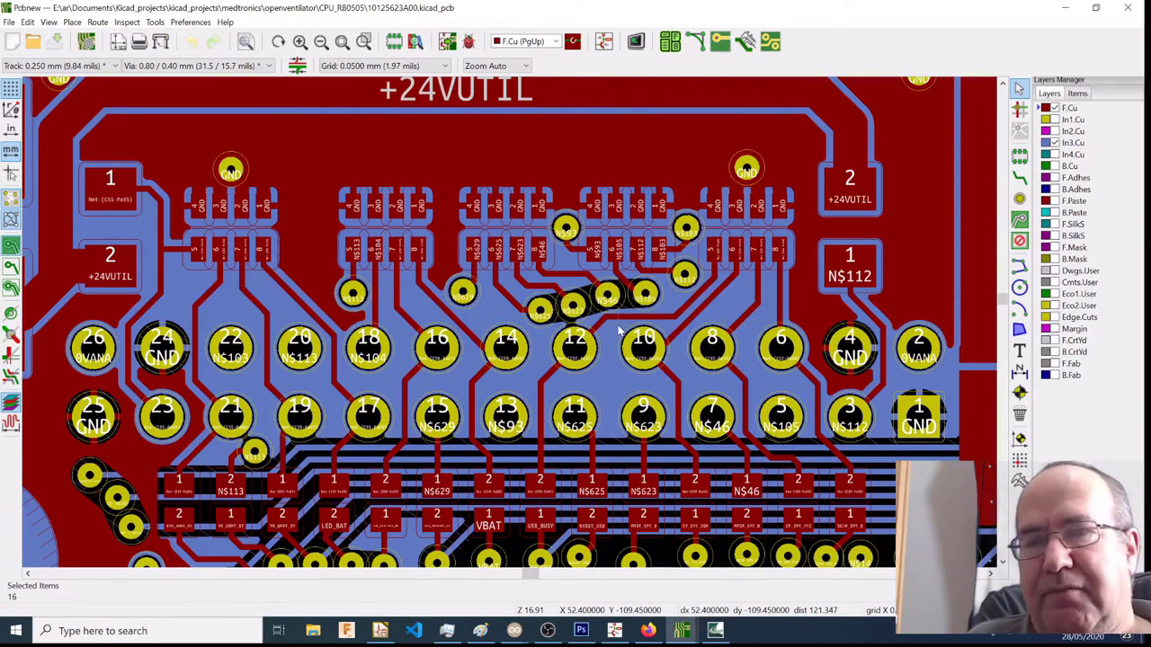
scroll(616, 335, down, 1)
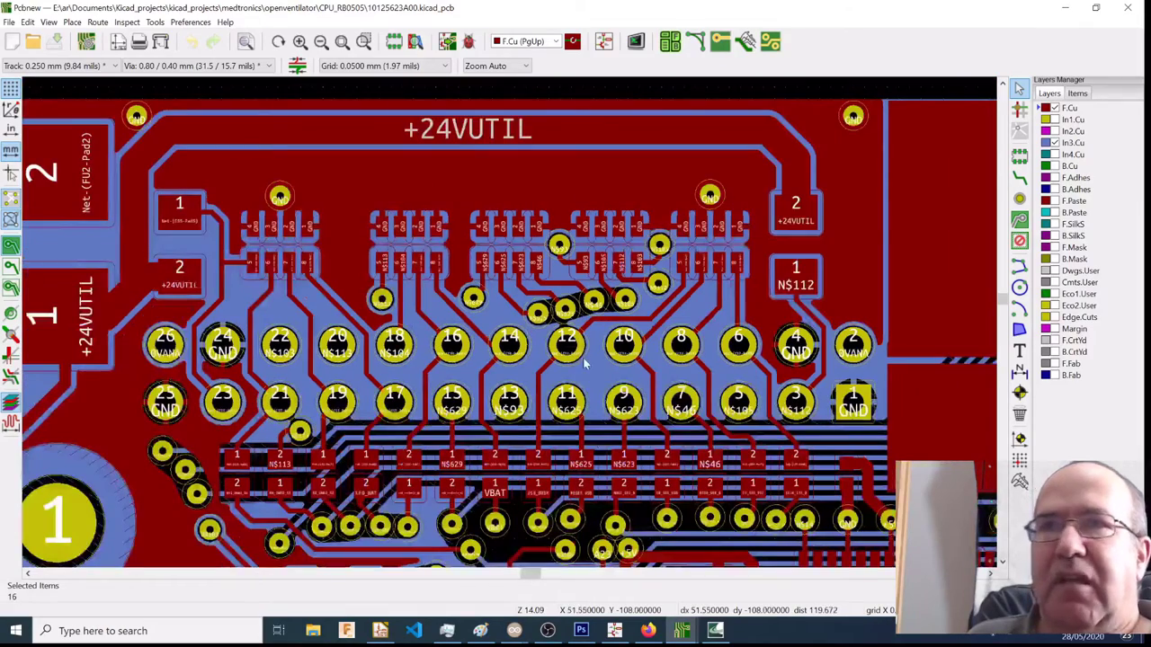
scroll(614, 372, up, 1)
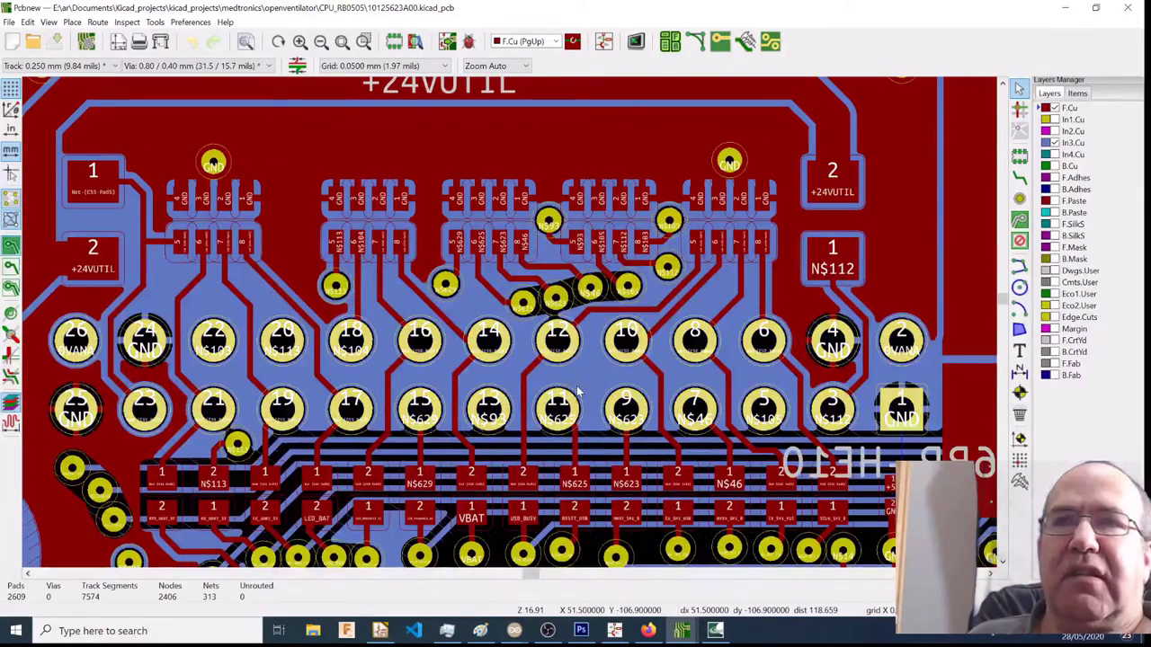
middle_drag(578, 387, 546, 384)
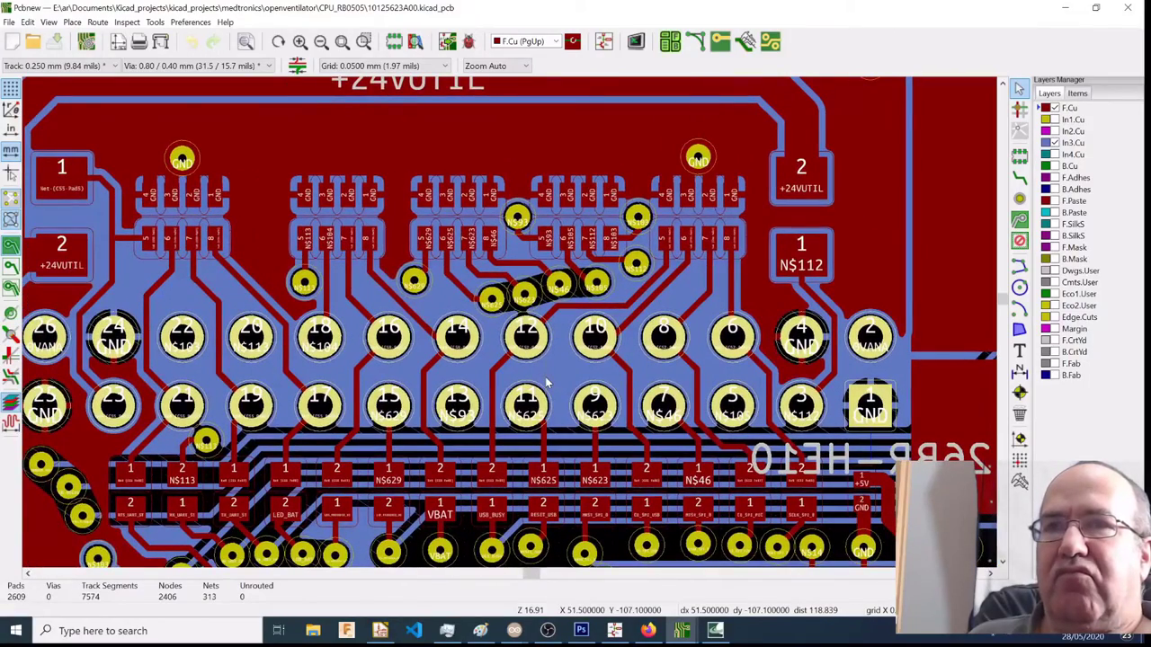
double_click(546, 384)
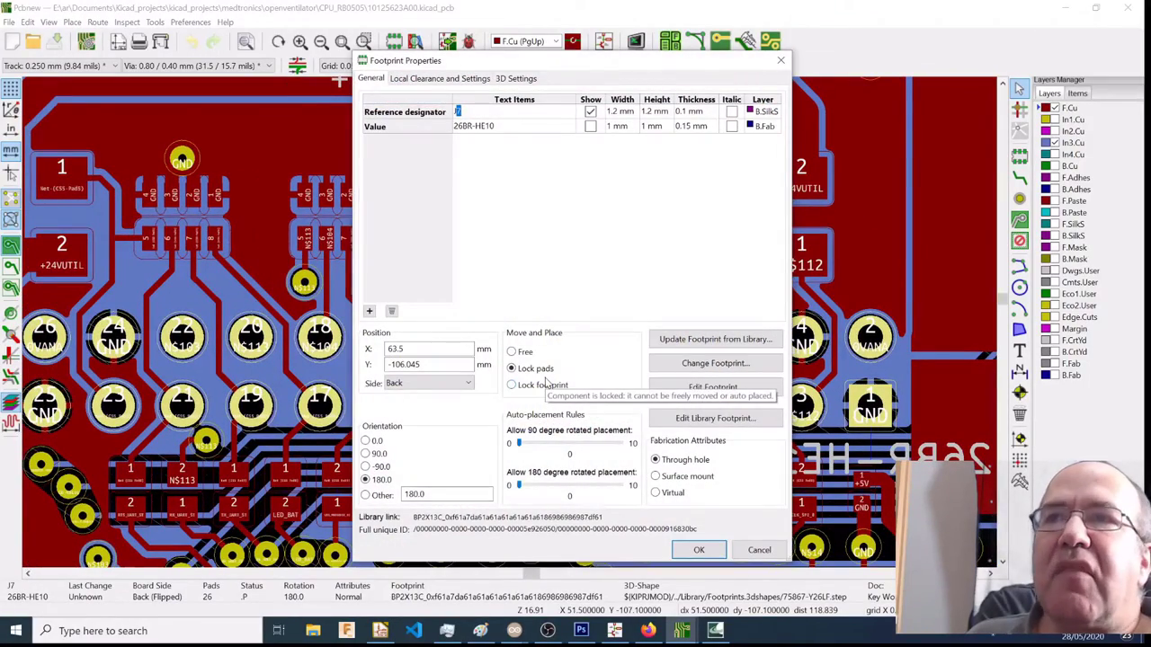
click(751, 550)
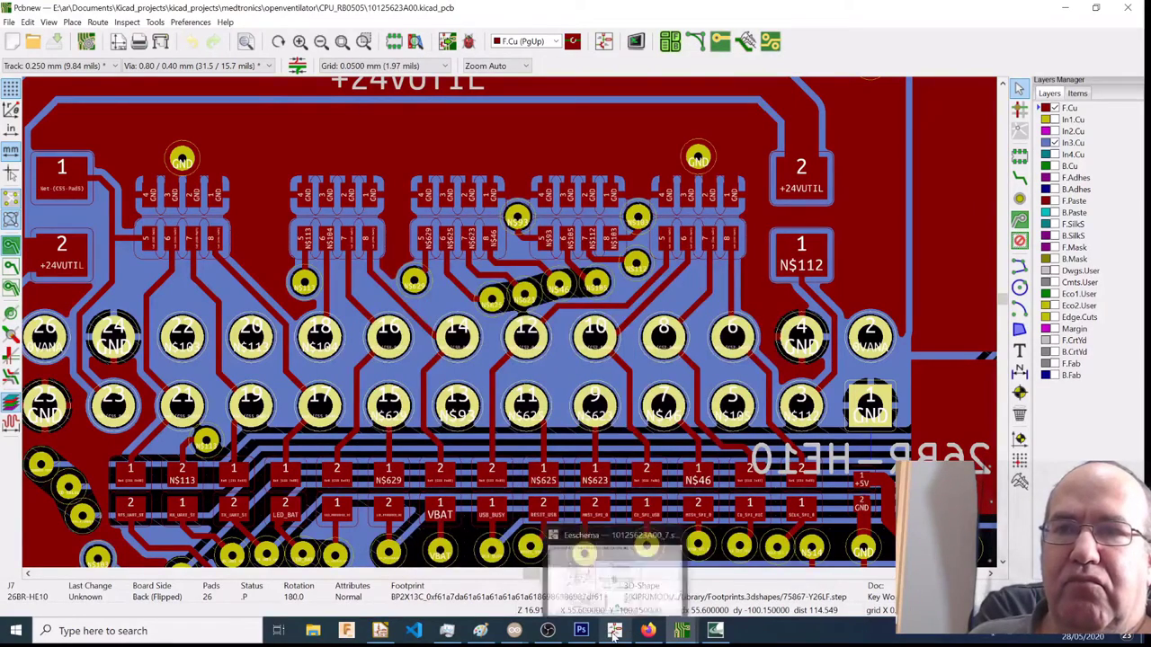
In Eeschema, find J7 (26BR-HE10) with Ctrl+F and centre it on the connector sheet.
click(615, 631)
scroll(453, 336, up, 3)
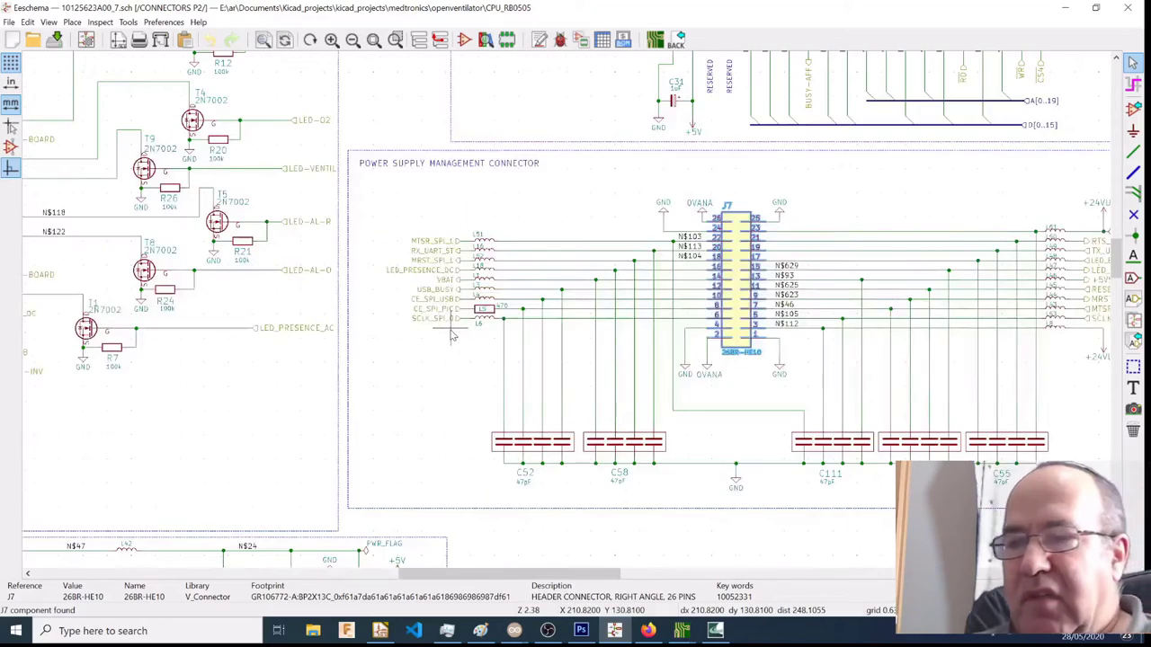
key(ctrl+f)
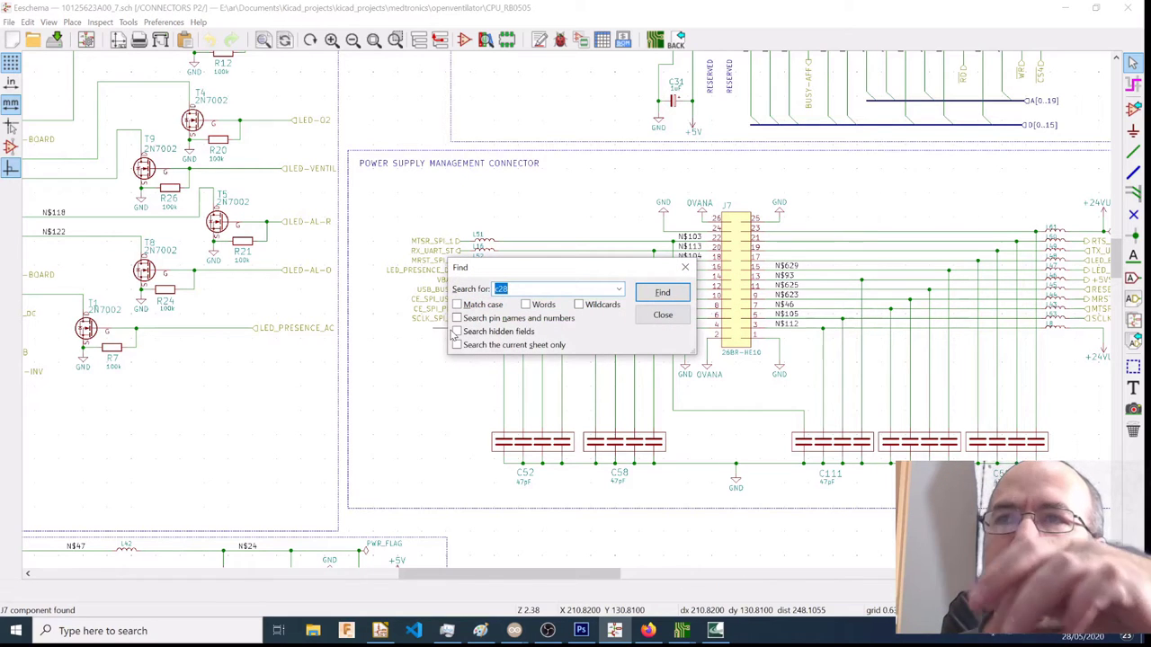
text(J7)
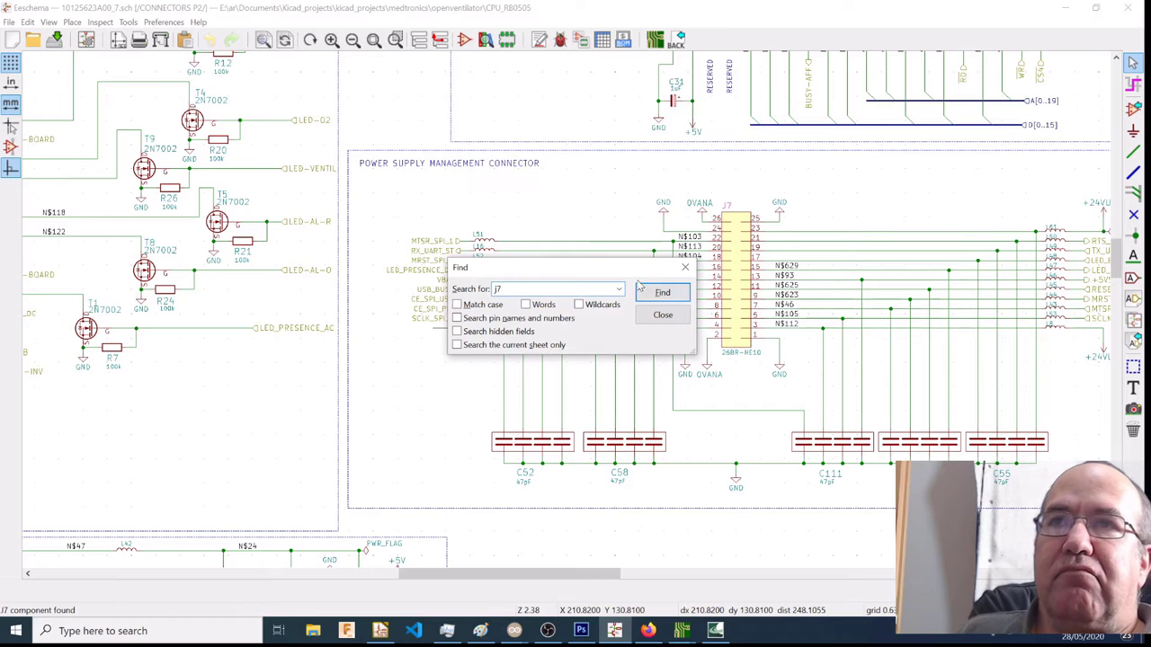
click(662, 293)
click(662, 293)
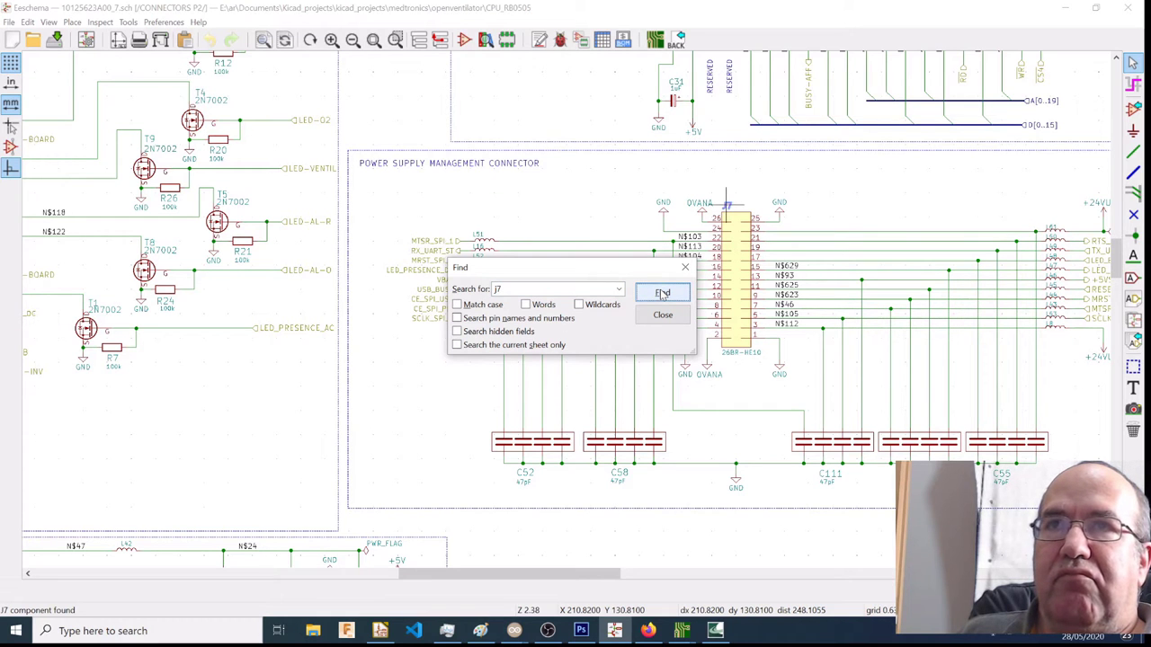
click(663, 315)
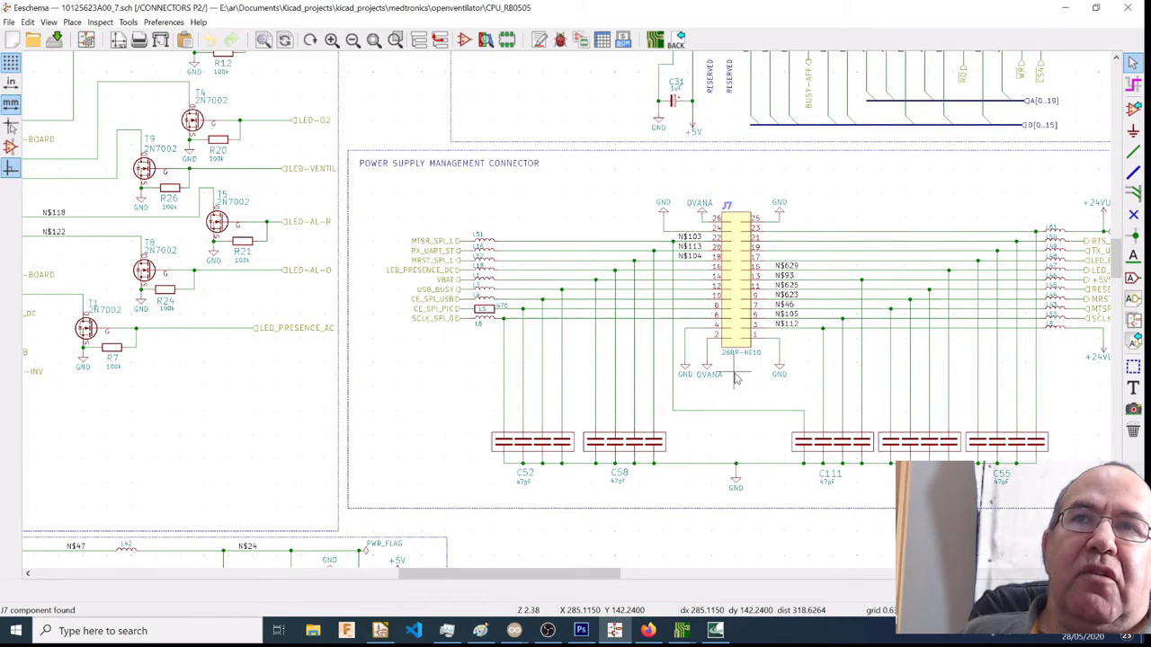
middle_drag(726, 380, 536, 397)
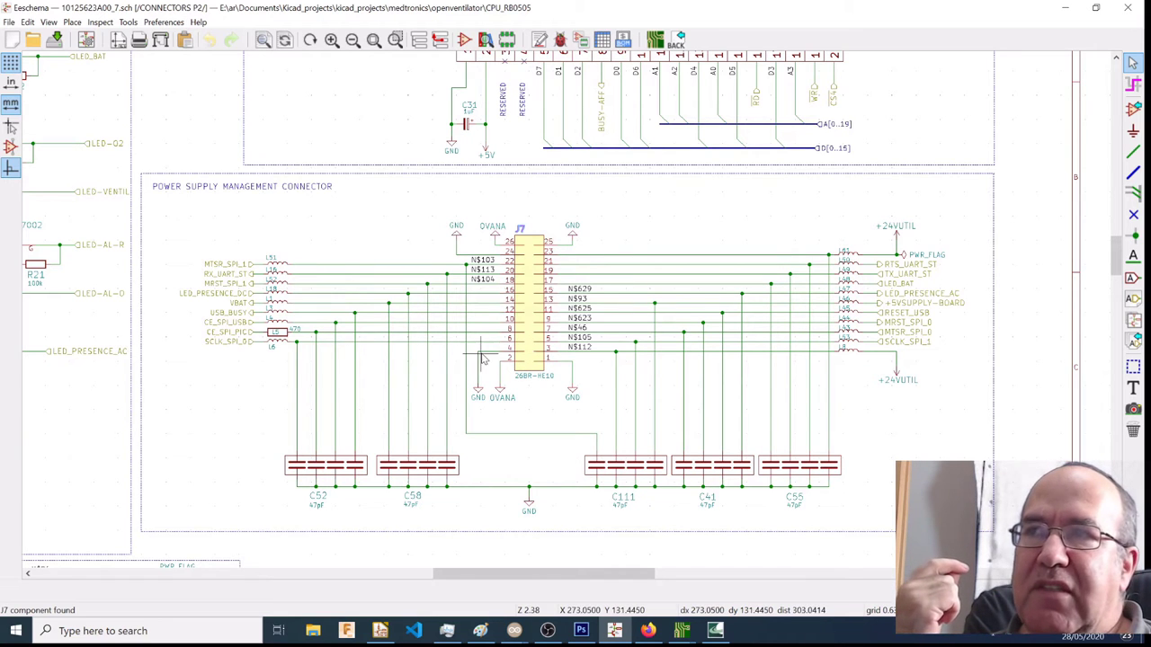
scroll(847, 377, up, 1)
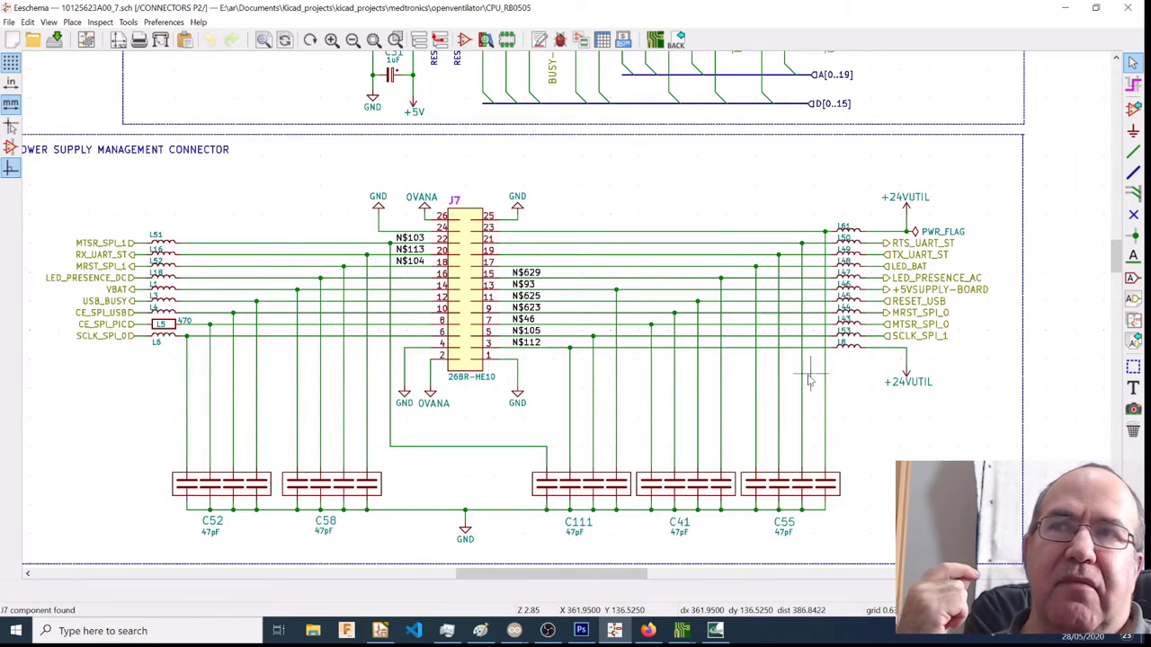
scroll(537, 359, up, 5)
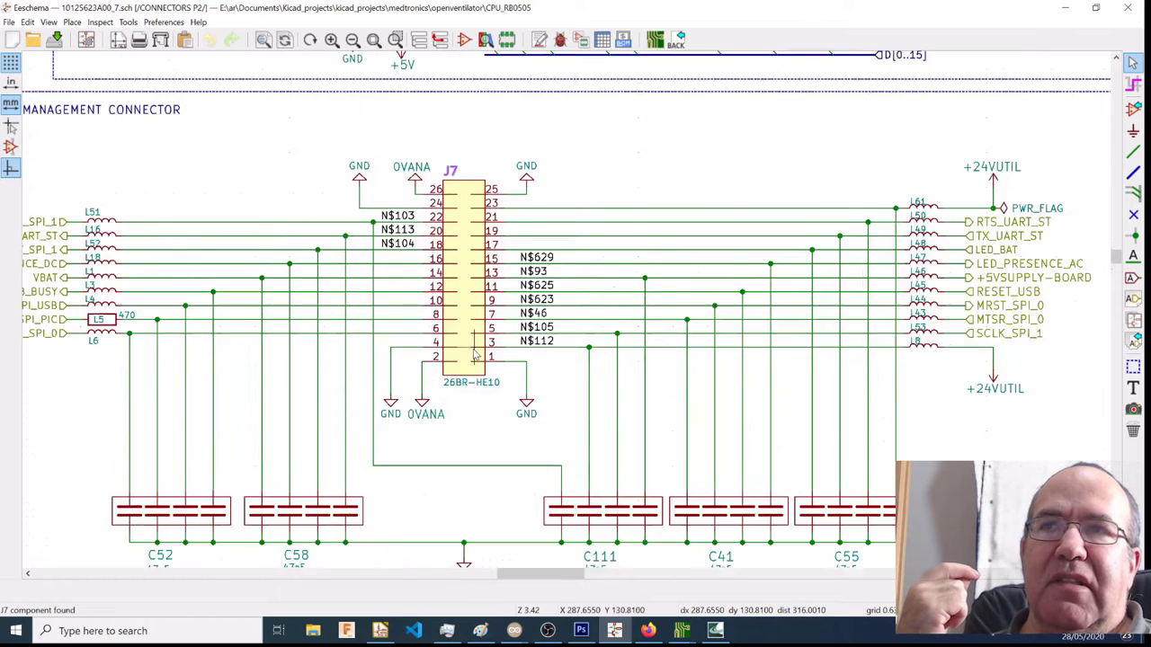
scroll(514, 350, down, 1)
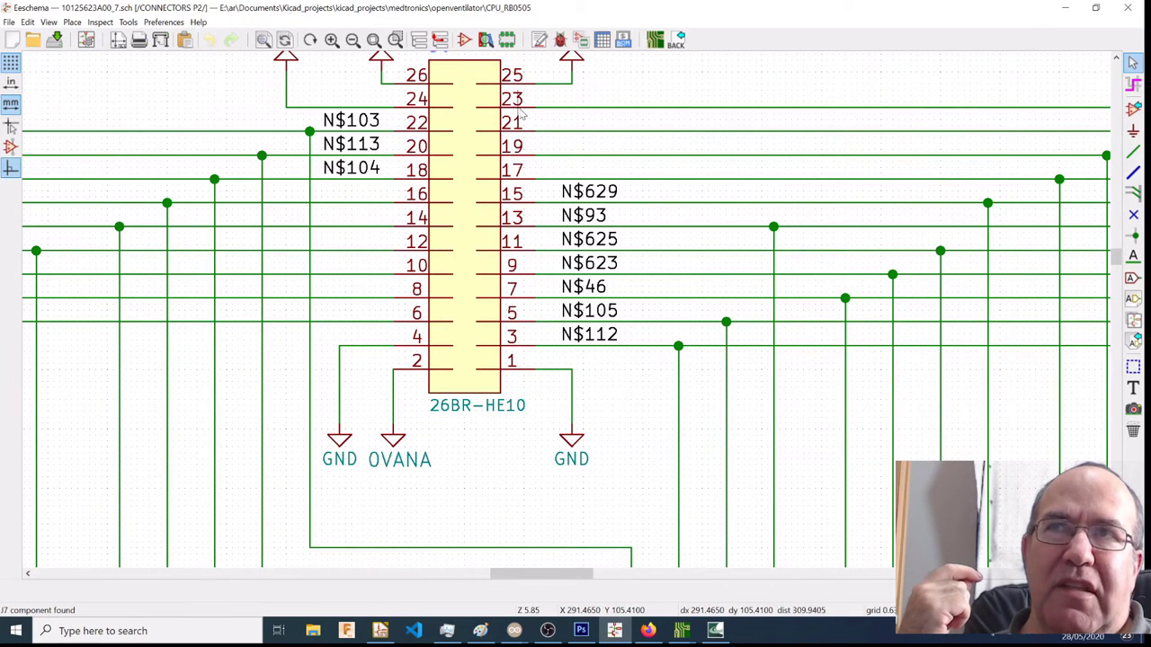
middle_drag(530, 112, 185, 135)
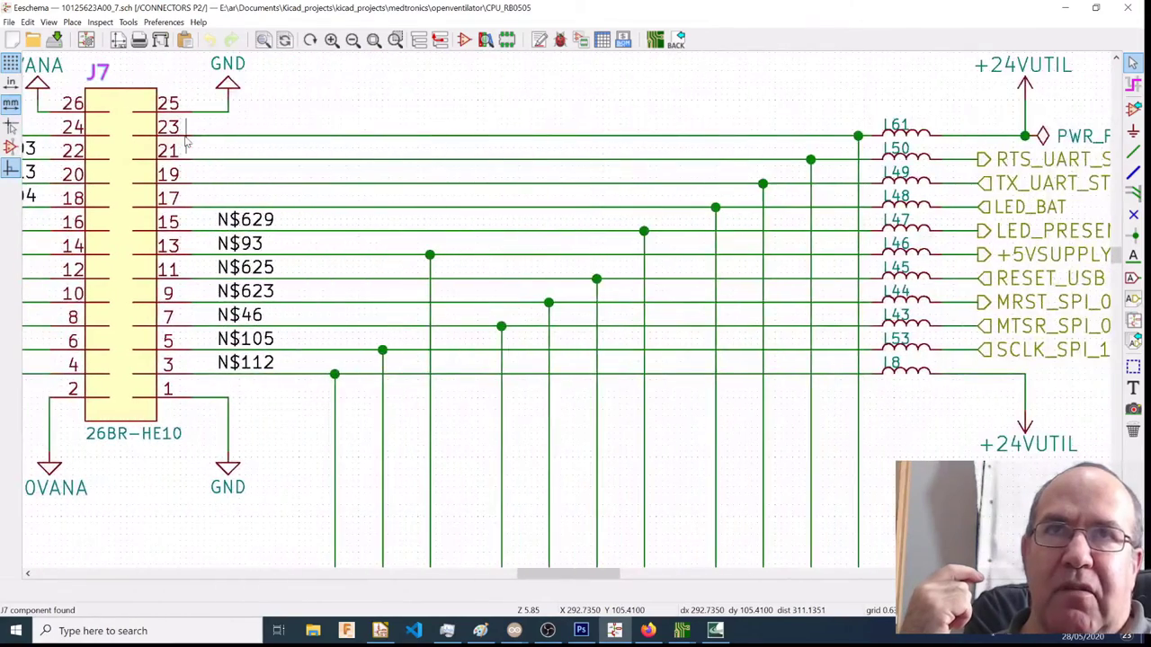
scroll(205, 144, down, 1)
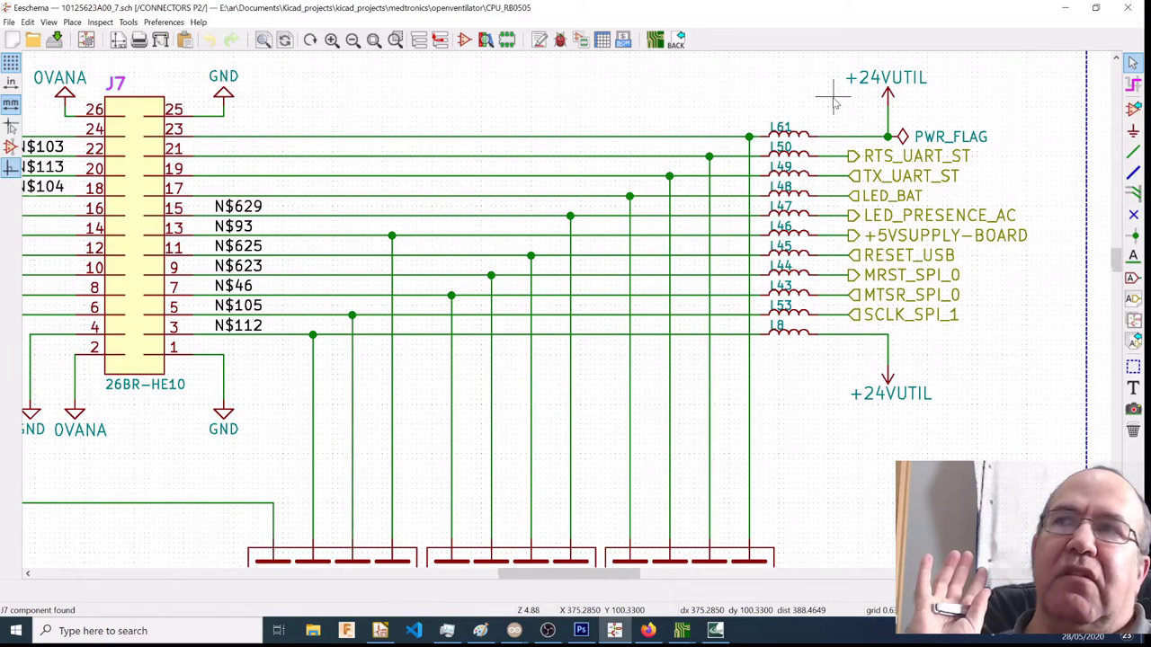
scroll(835, 104, down, 1)
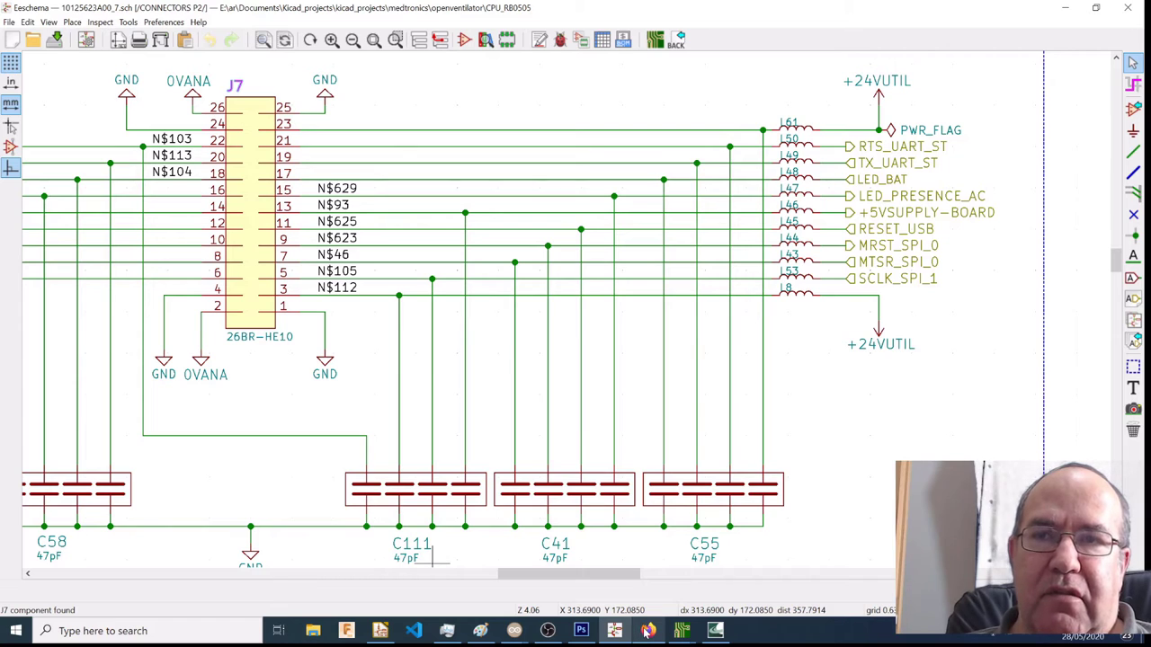
Switch to GitLab issue #51 and scroll through the comment on the T20/D15 valve driver.
click(589, 559)
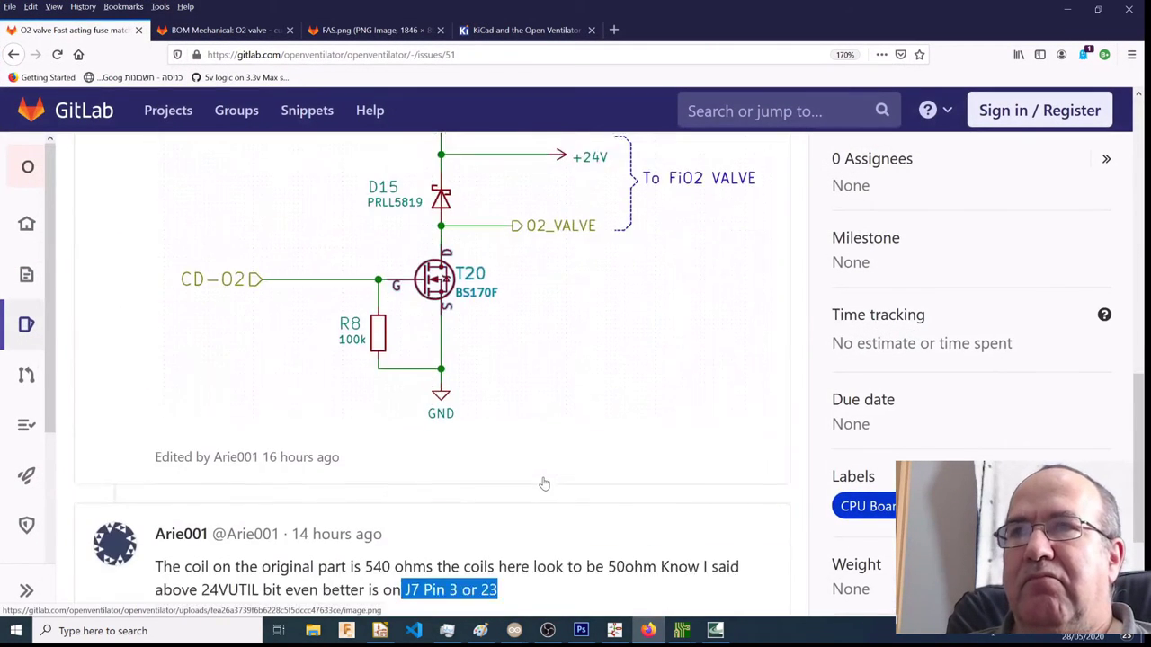
scroll(544, 484, up, 2)
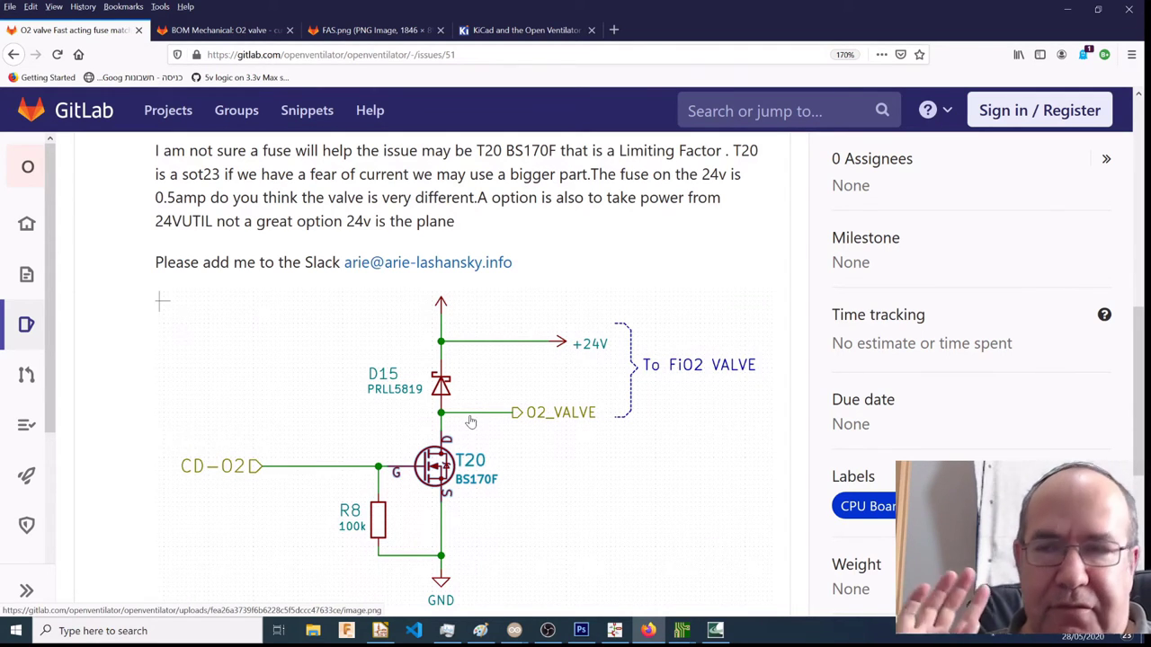
scroll(471, 422, down, 3)
scroll(470, 422, down, 3)
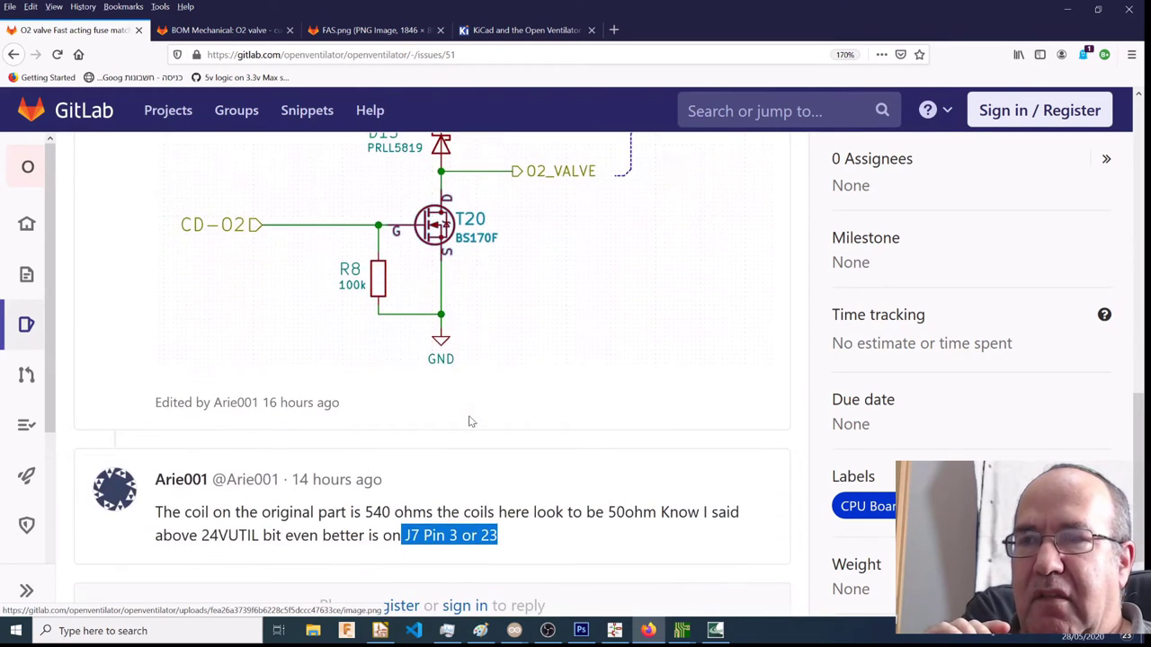
scroll(469, 420, up, 1)
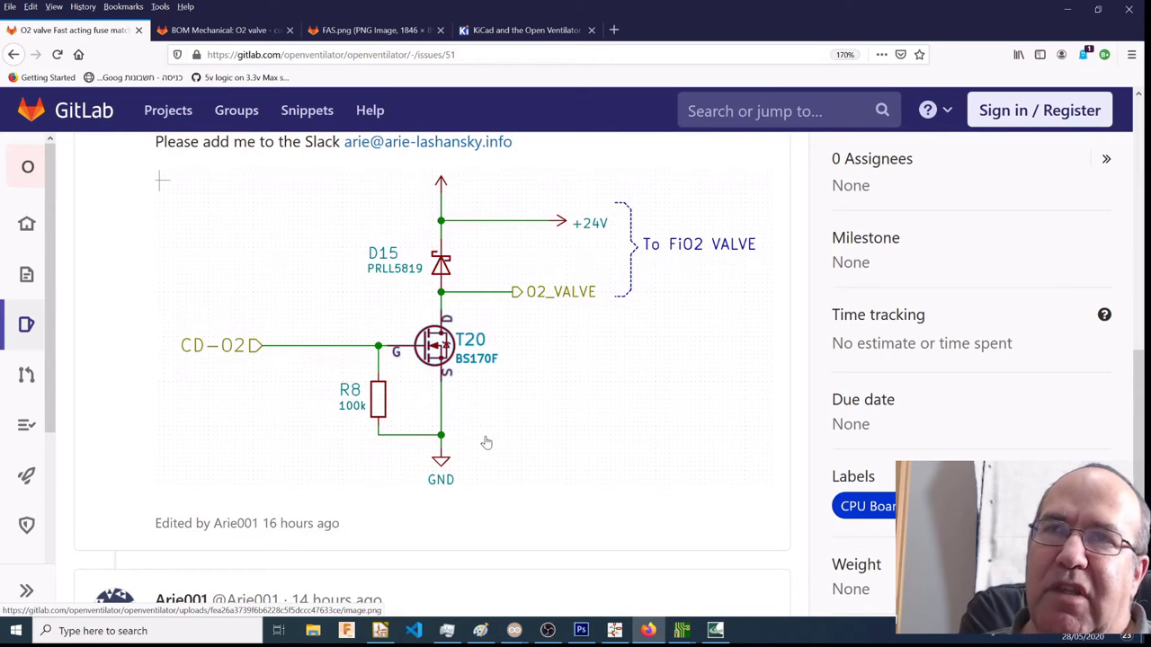
scroll(487, 440, up, 2)
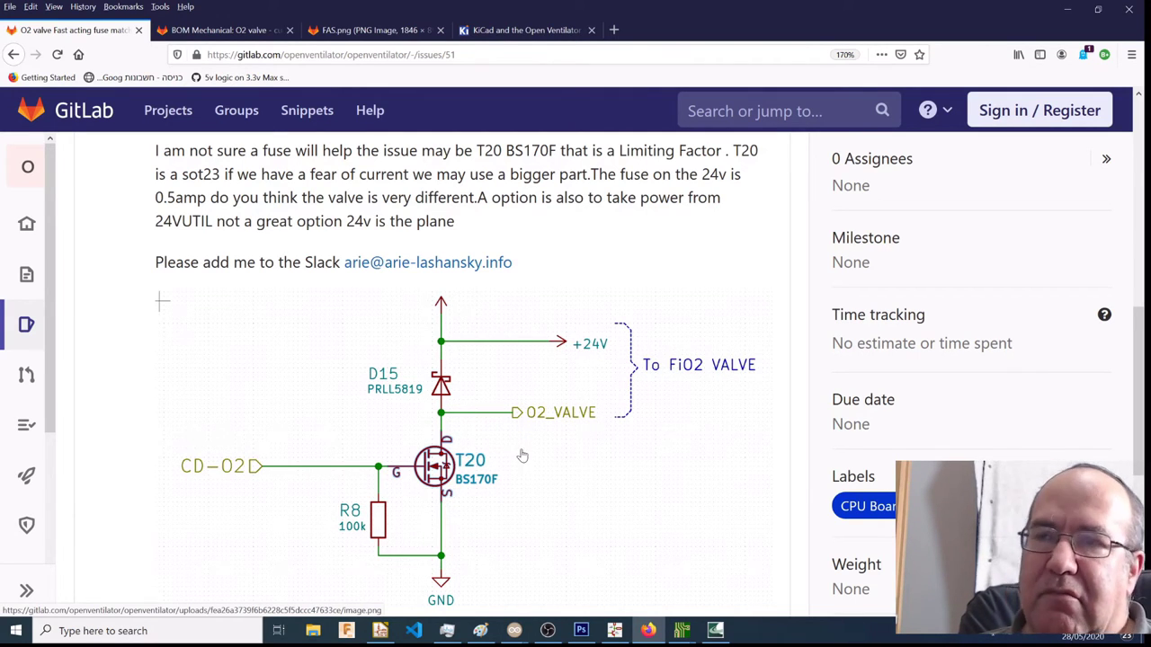
scroll(523, 458, down, 1)
scroll(523, 458, down, 5)
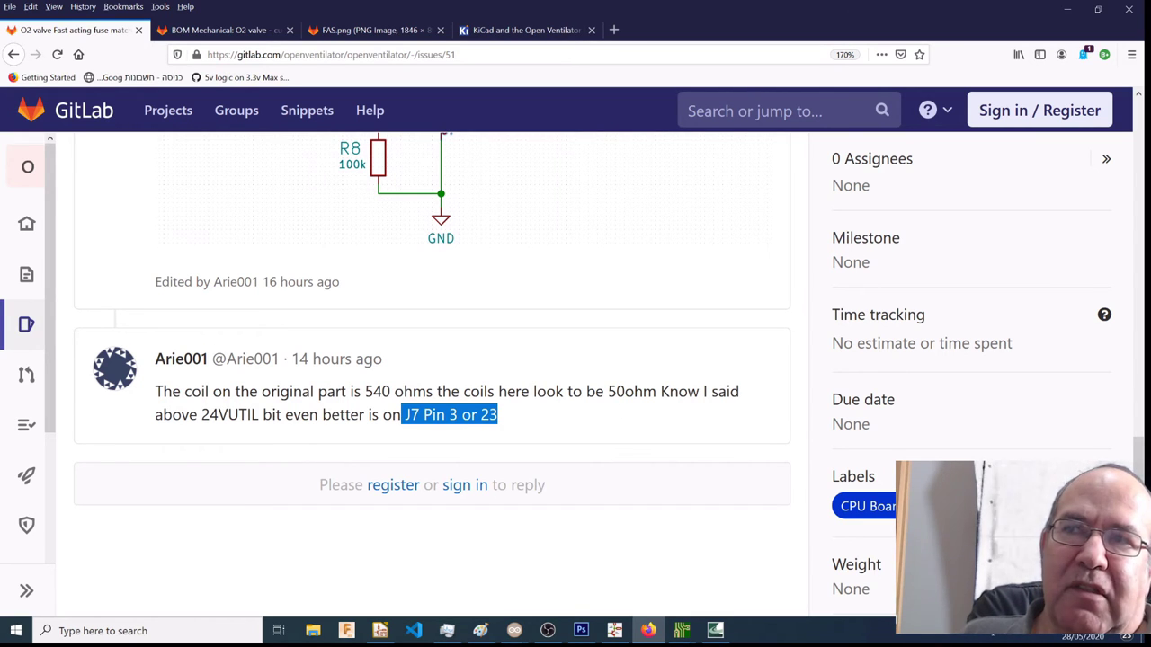
drag(208, 414, 238, 415)
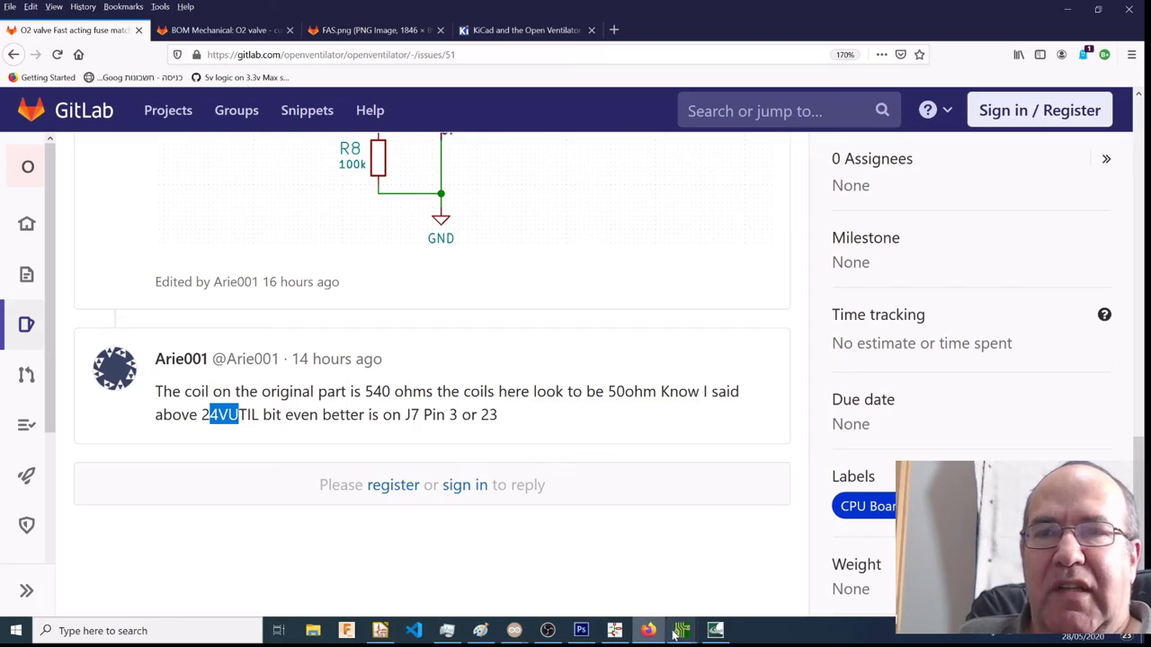
Bring the 3D Viewer forward, zoom out and rotate to see the whole CPU board.
mouse_move(681, 632)
click(740, 558)
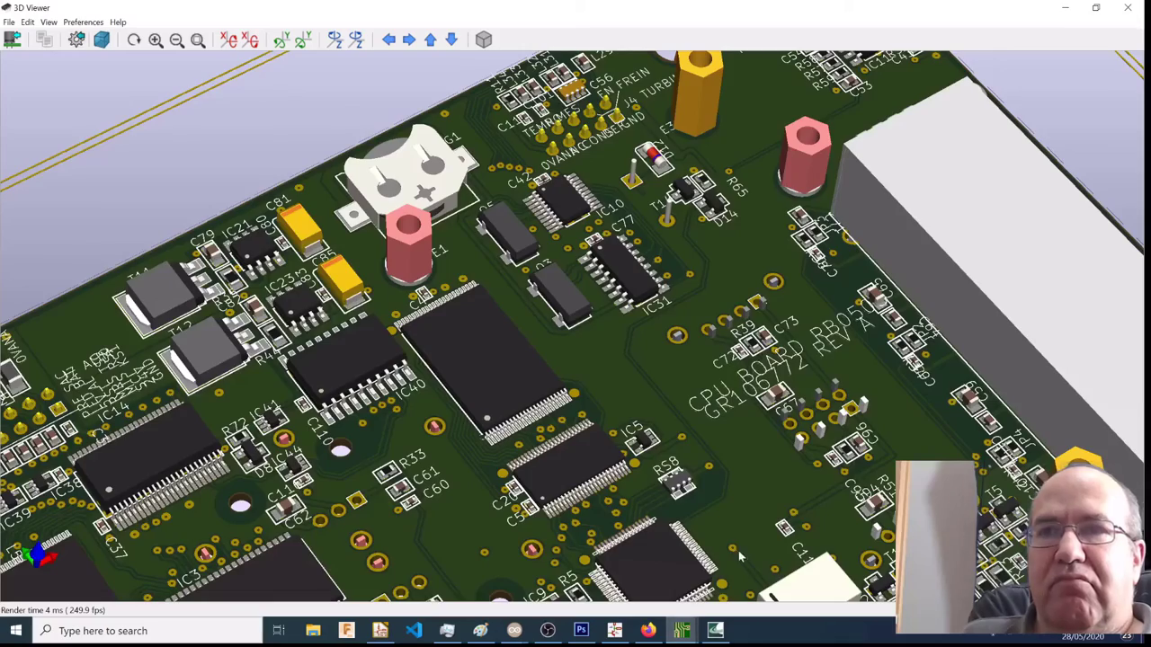
scroll(693, 516, down, 4)
drag(531, 528, 298, 445)
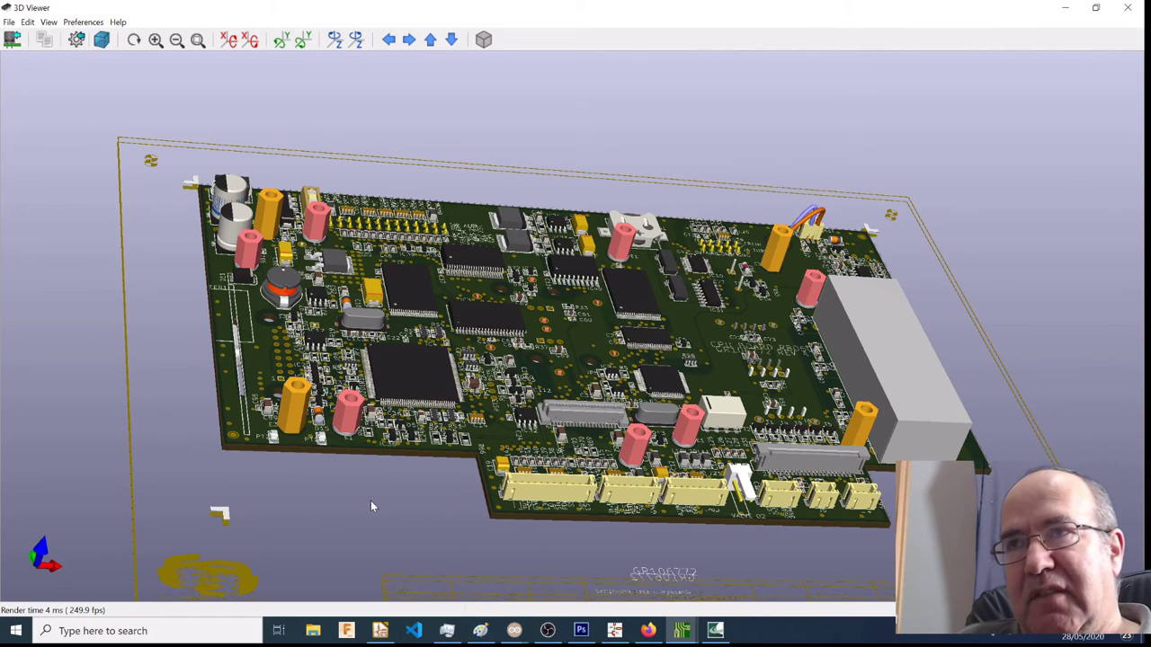
drag(414, 512, 355, 545)
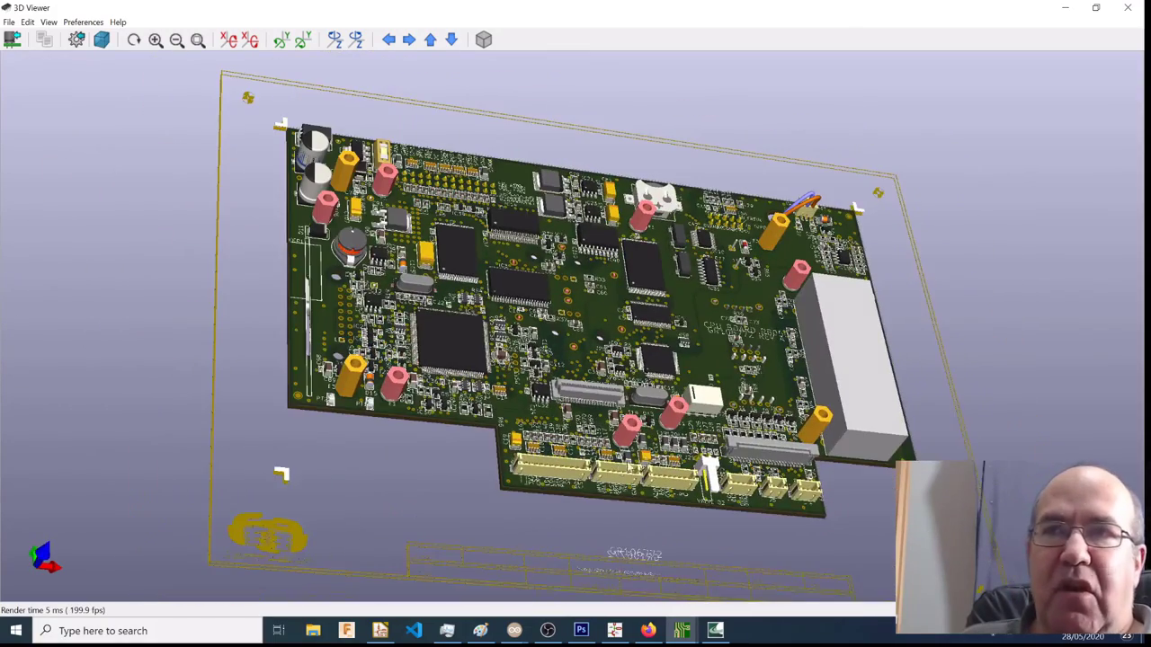
drag(632, 467, 669, 474)
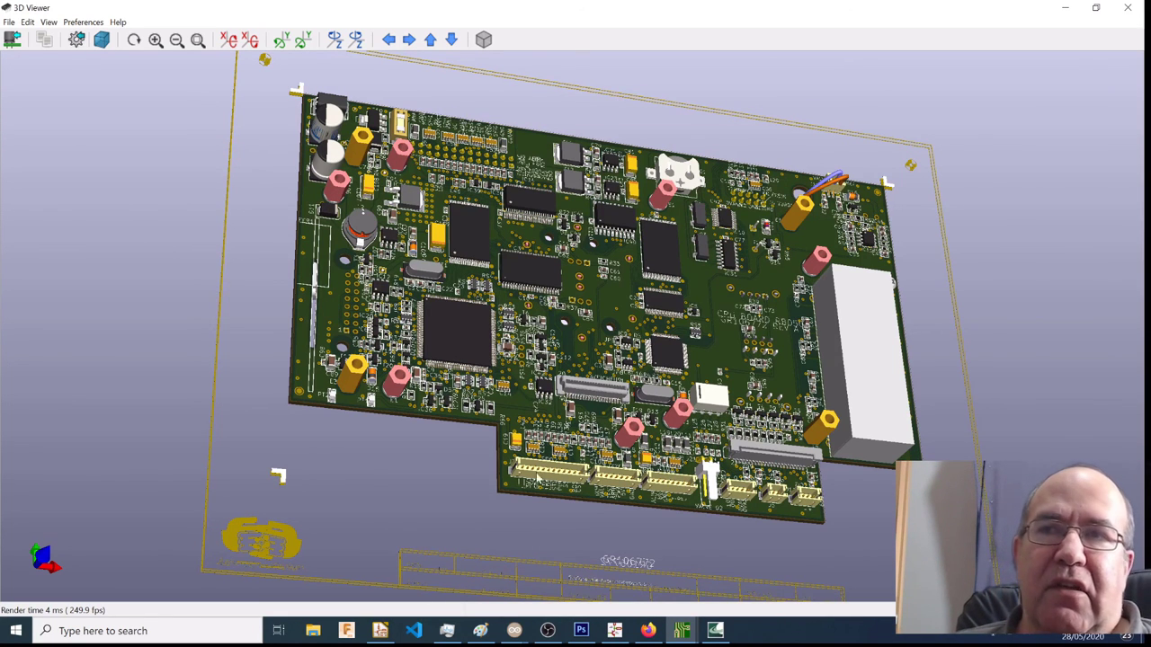
drag(482, 475, 458, 511)
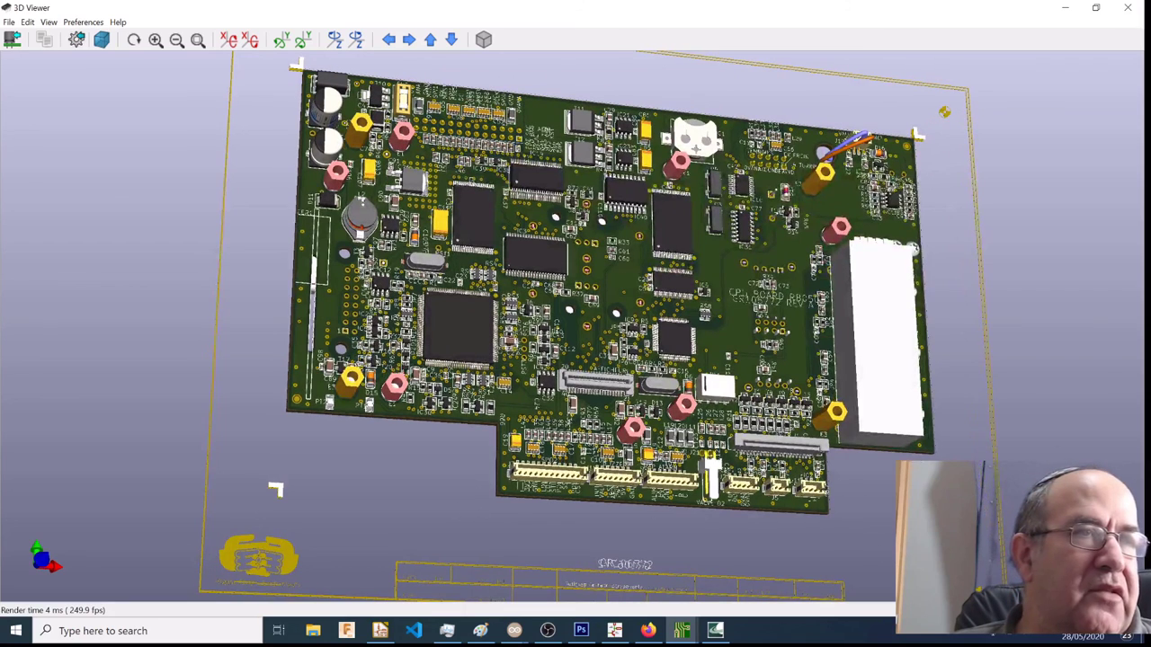